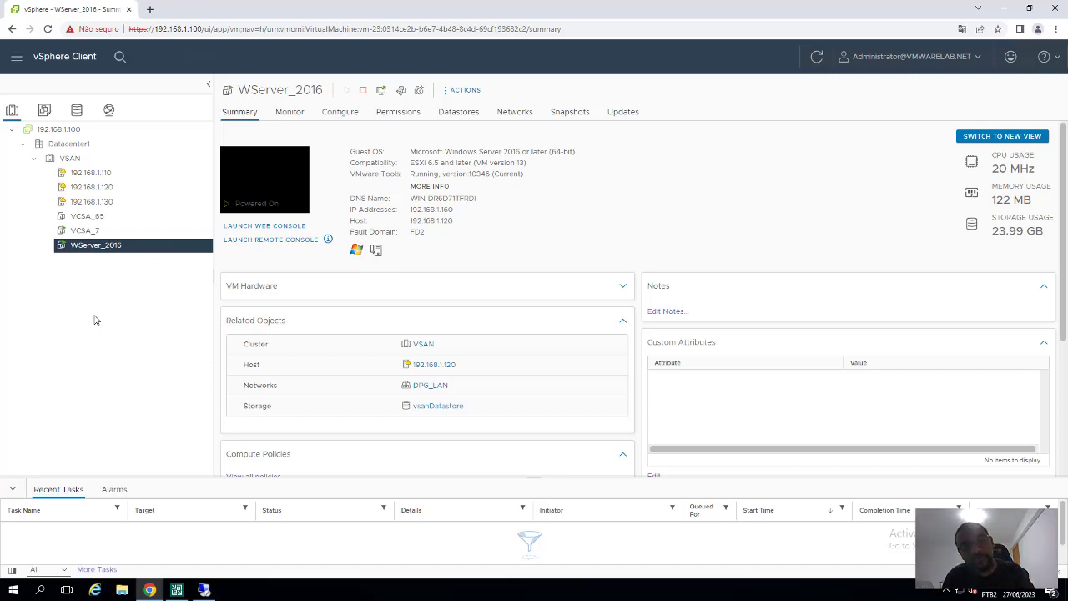
Look over the WServer_2016 summary in vSphere Client, then minimize Remote Desktop to show the topic 2 slide
key("alt+Tab")
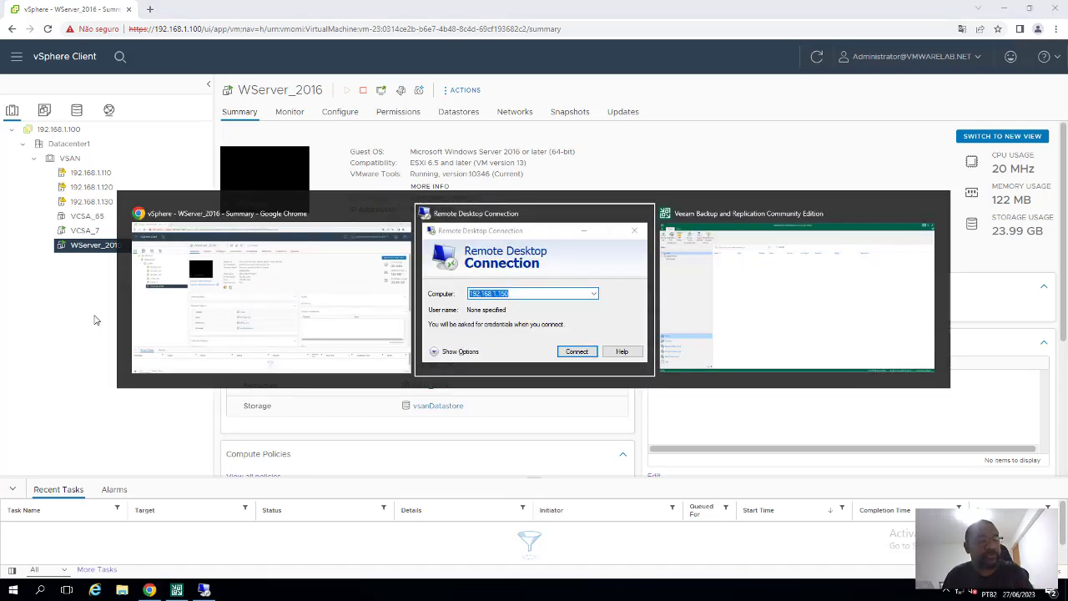
left_click(673, 7)
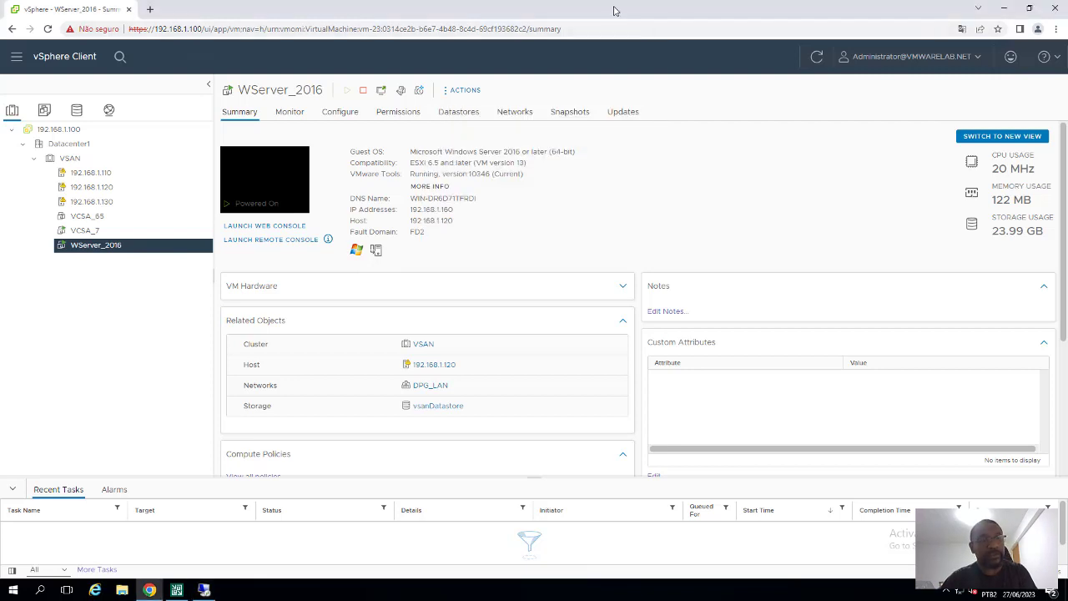
key("alt+Tab")
key("alt+Tab")
key("alt+Tab")
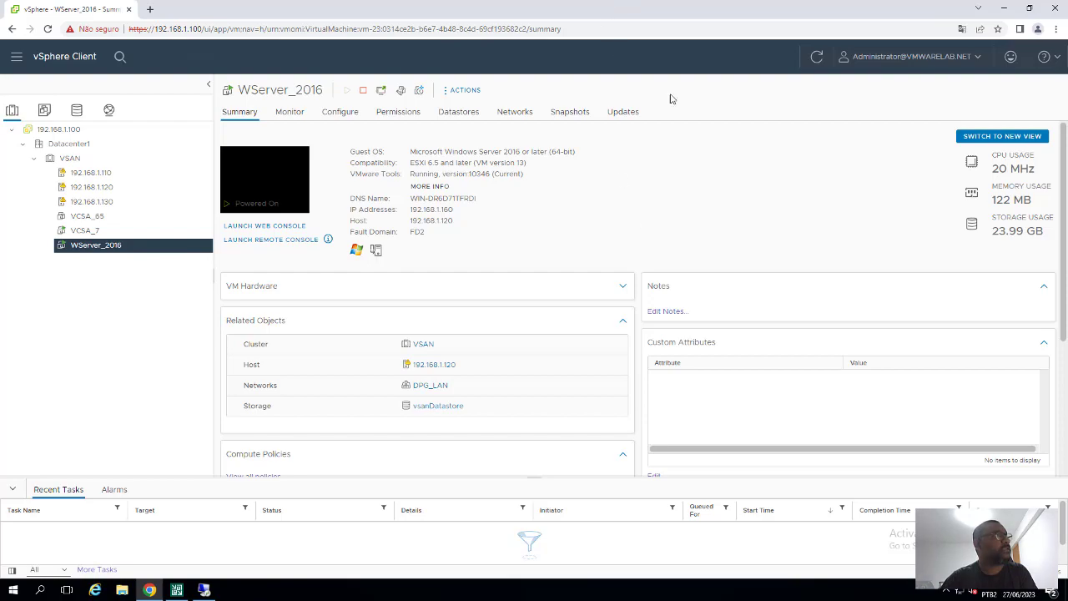
left_click(644, 8)
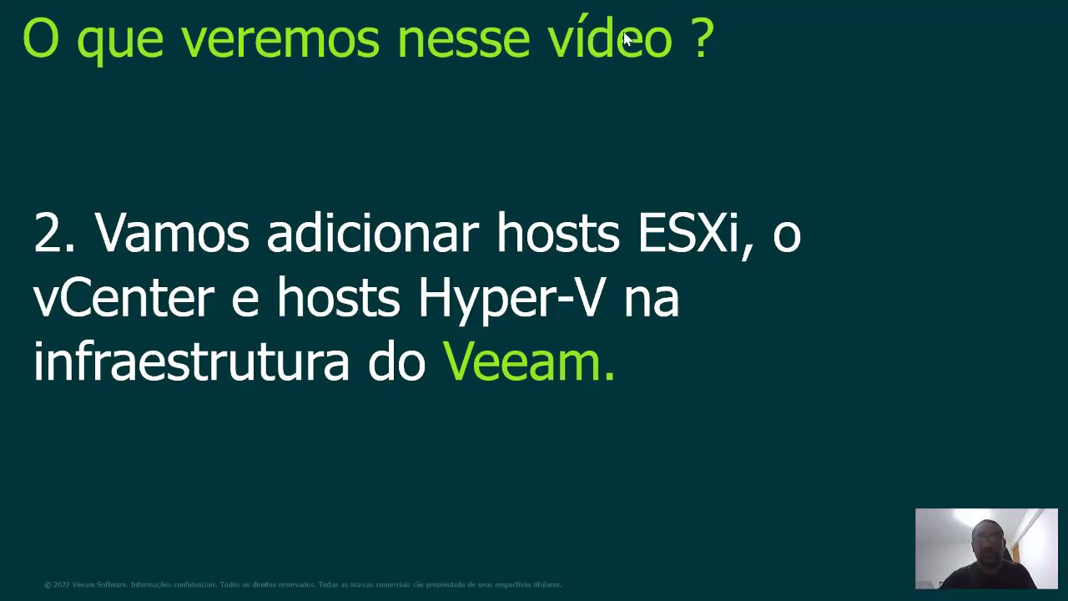
Switch from the Veeam hosts slide to the YouTube channel page in Chrome
key("alt+Tab")
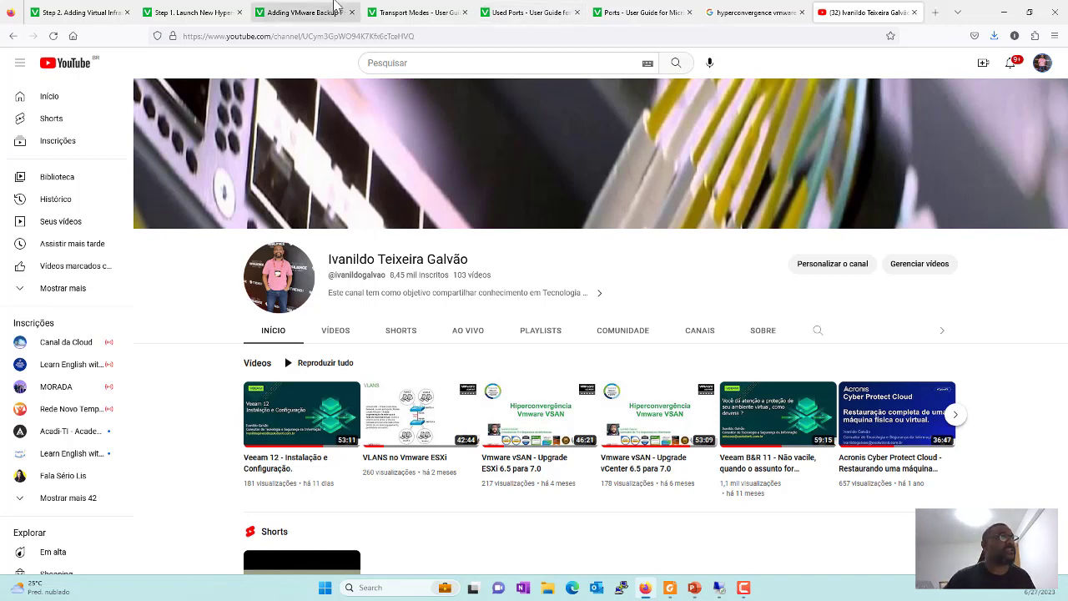
left_click(759, 14)
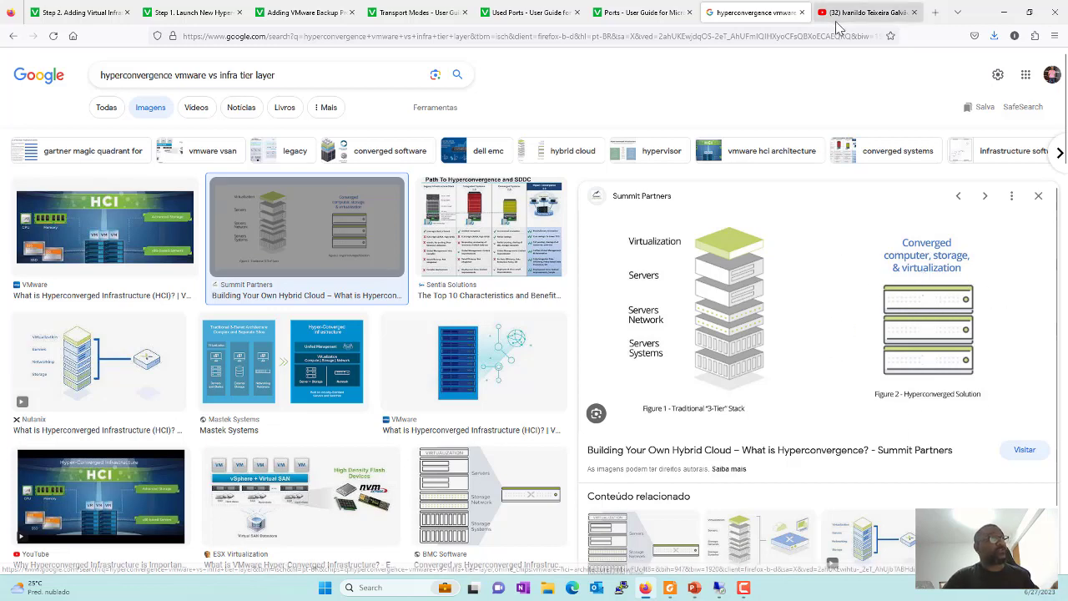
left_click(864, 13)
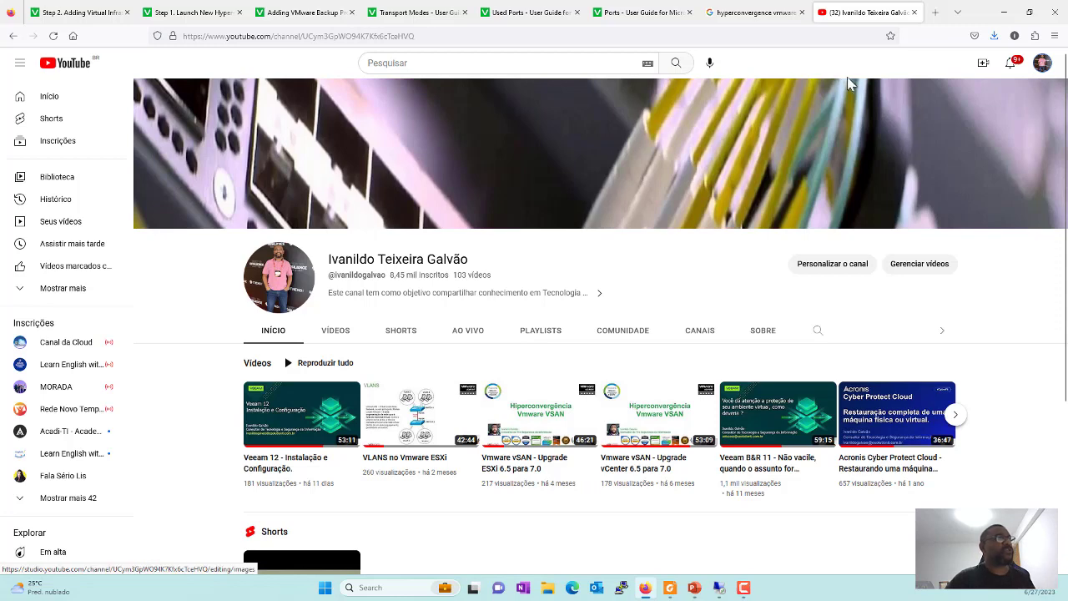
View the 3-tier versus hyperconverged image, then return to the remote session and bring up Veeam Backup & Replication
left_click(763, 16)
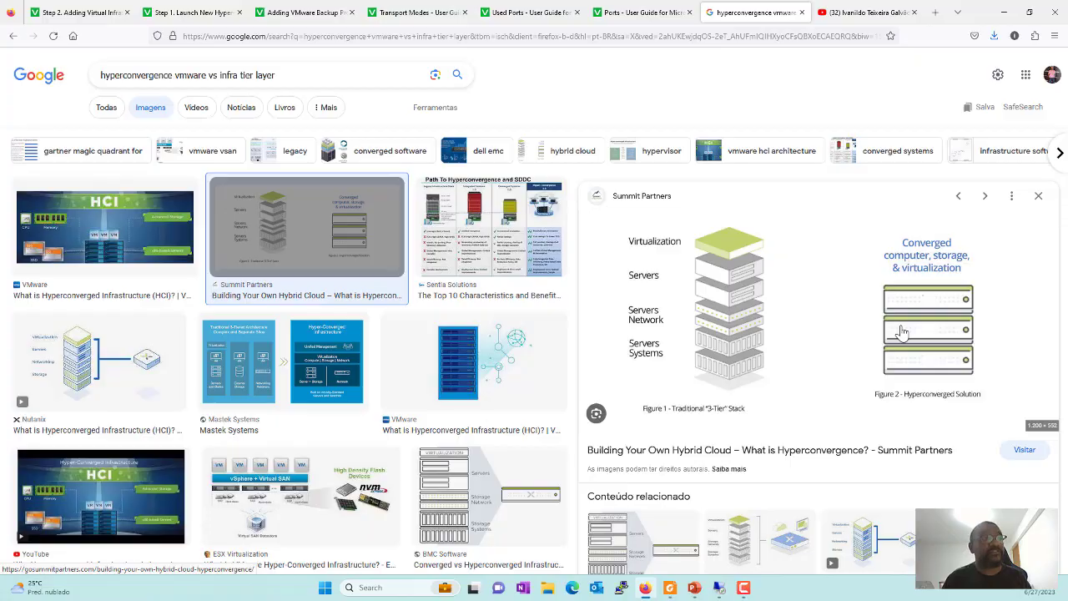
key("alt+Tab")
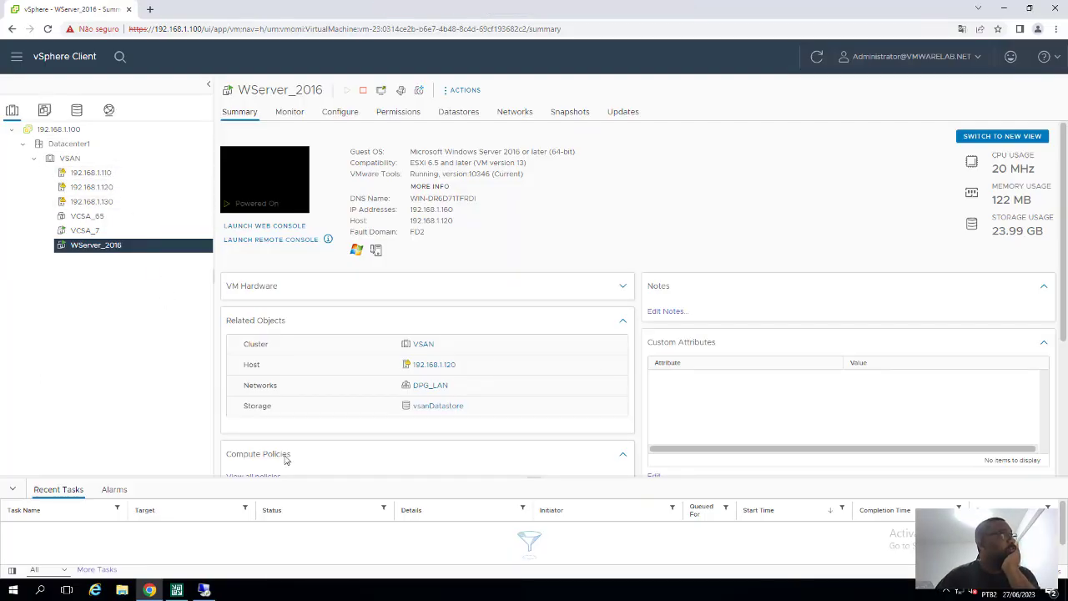
left_click(176, 590)
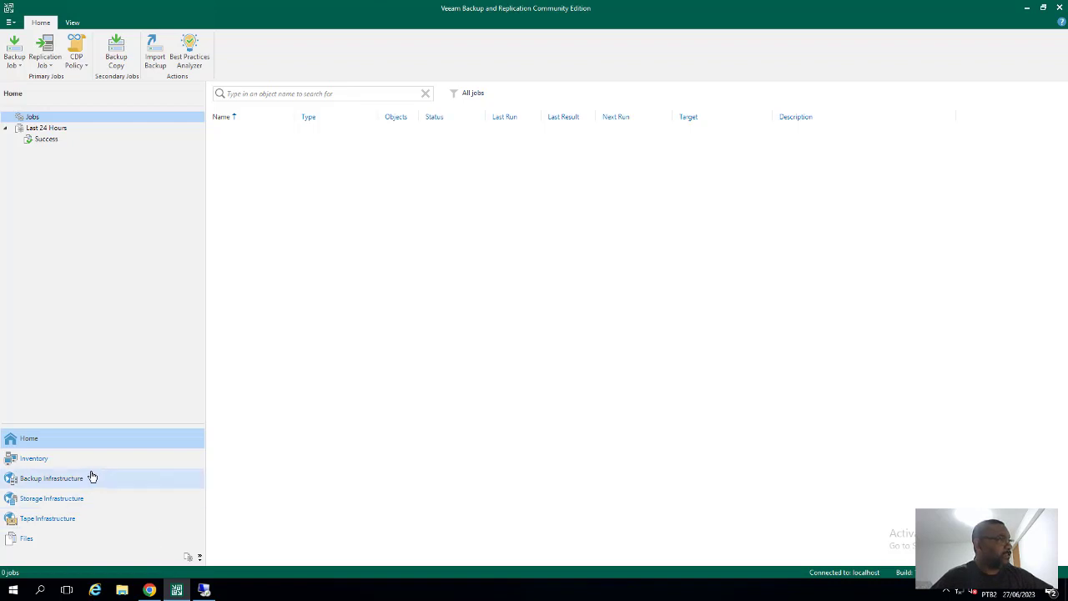
Under Backup Infrastructure, list the Backup Repositories and select Backup_VMS on E:\Backups
left_click(65, 486)
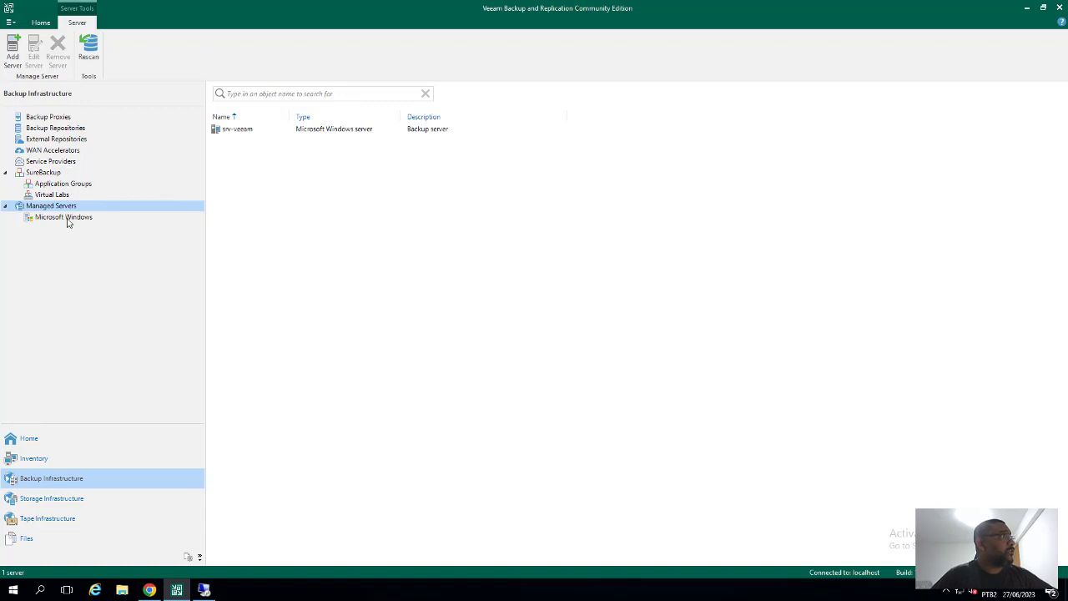
left_click(70, 129)
left_click(261, 131)
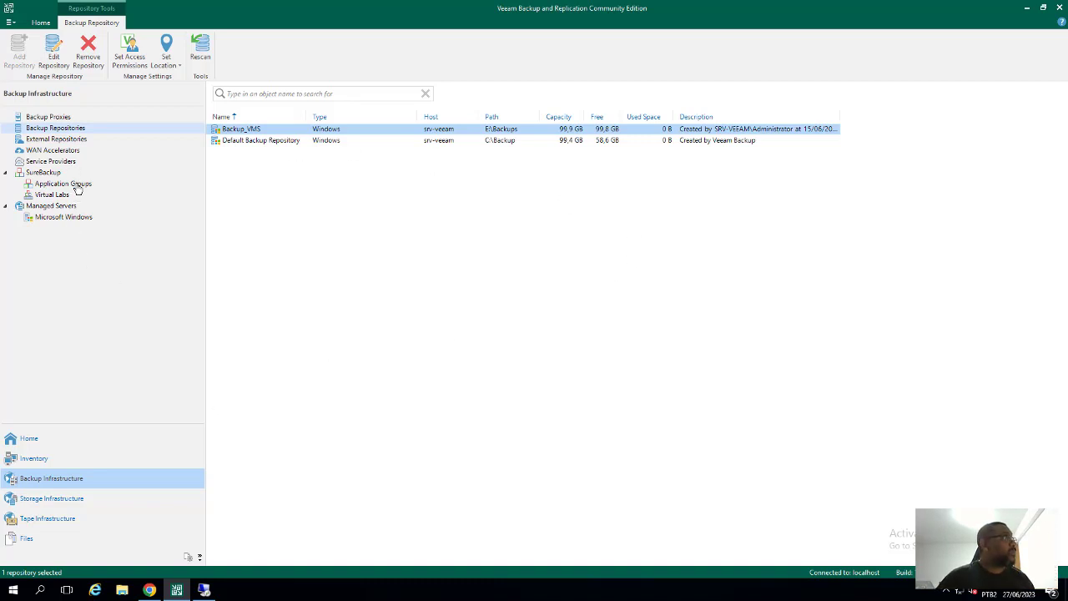
Check the Managed Servers list, then switch to the Inventory view
left_click(63, 207)
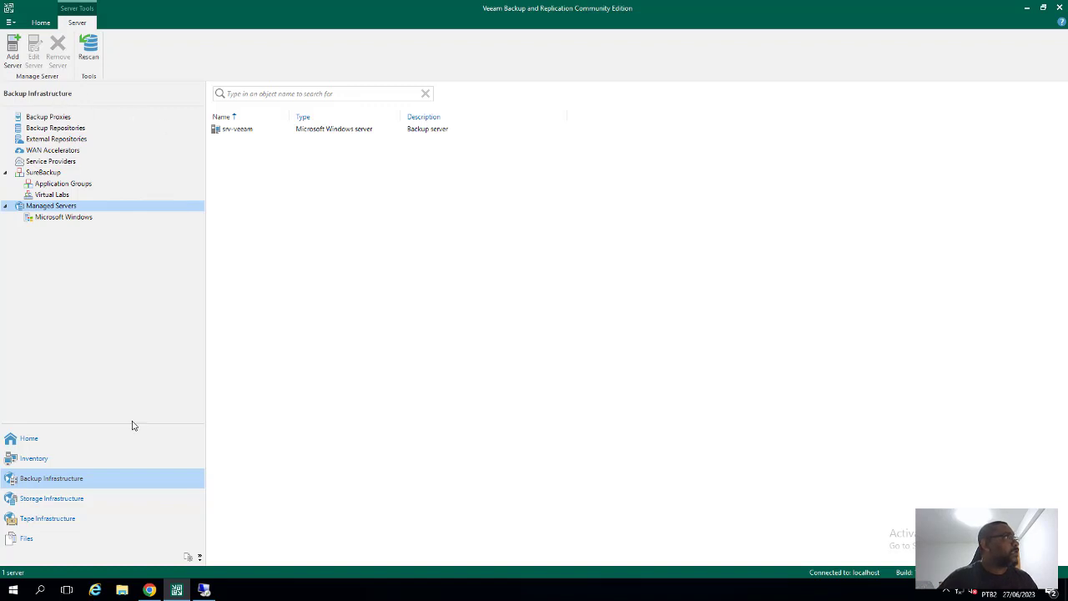
left_click(45, 459)
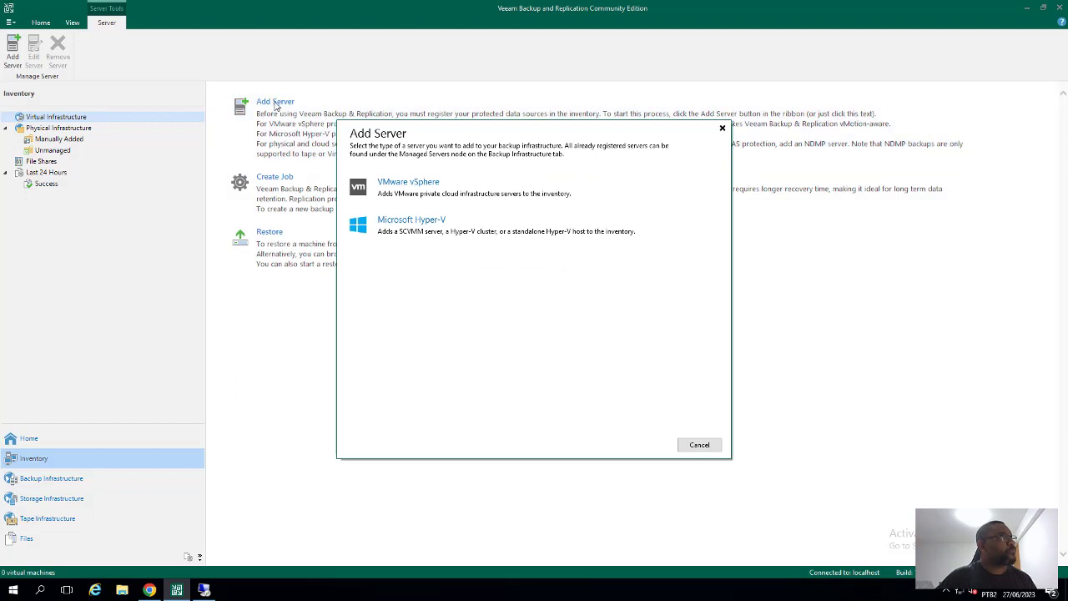
Choose VMware vSphere > vSphere to start a New VMware Server, then switch to vSphere Client in Chrome
left_click(430, 192)
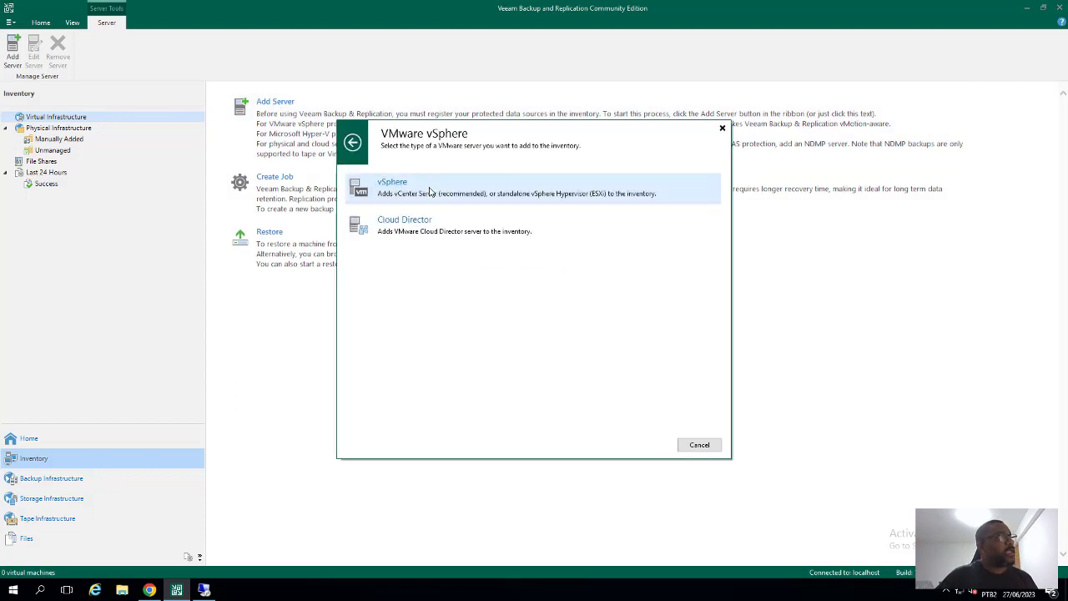
left_click_drag(544, 131, 573, 136)
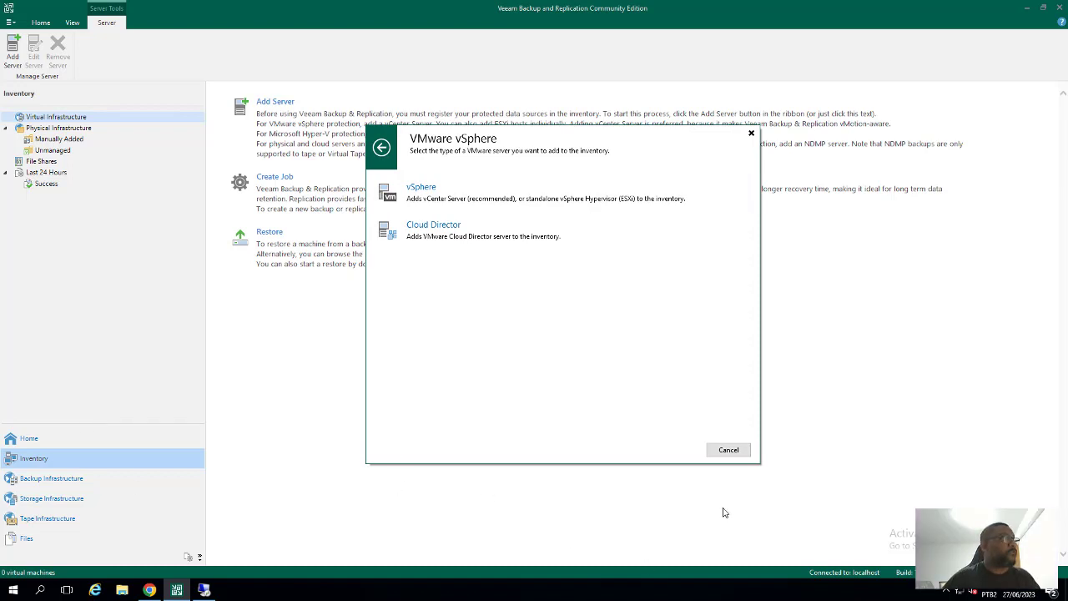
left_click(423, 190)
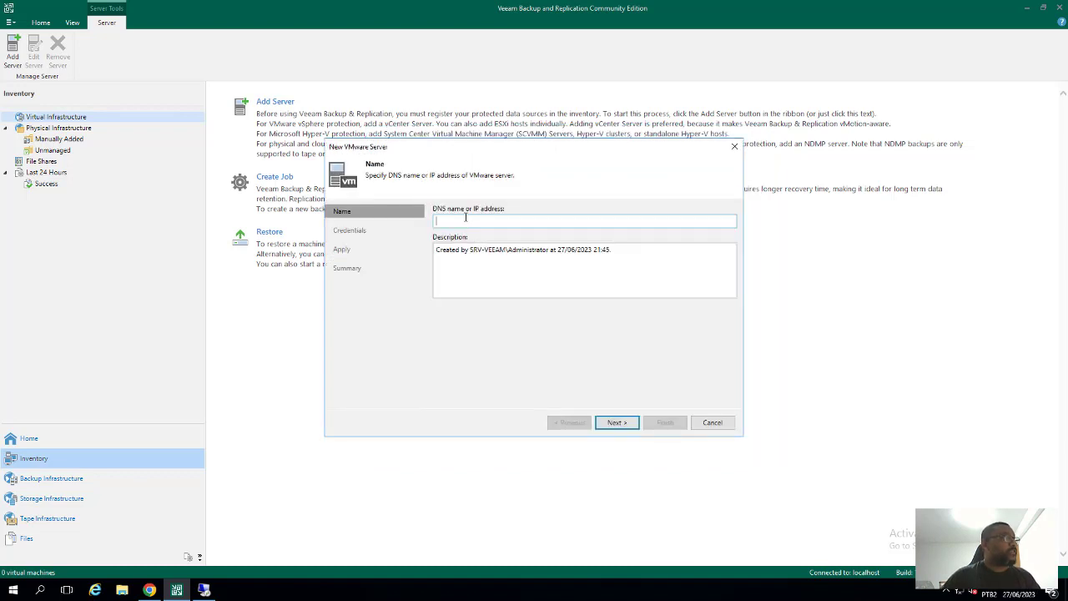
left_click(149, 590)
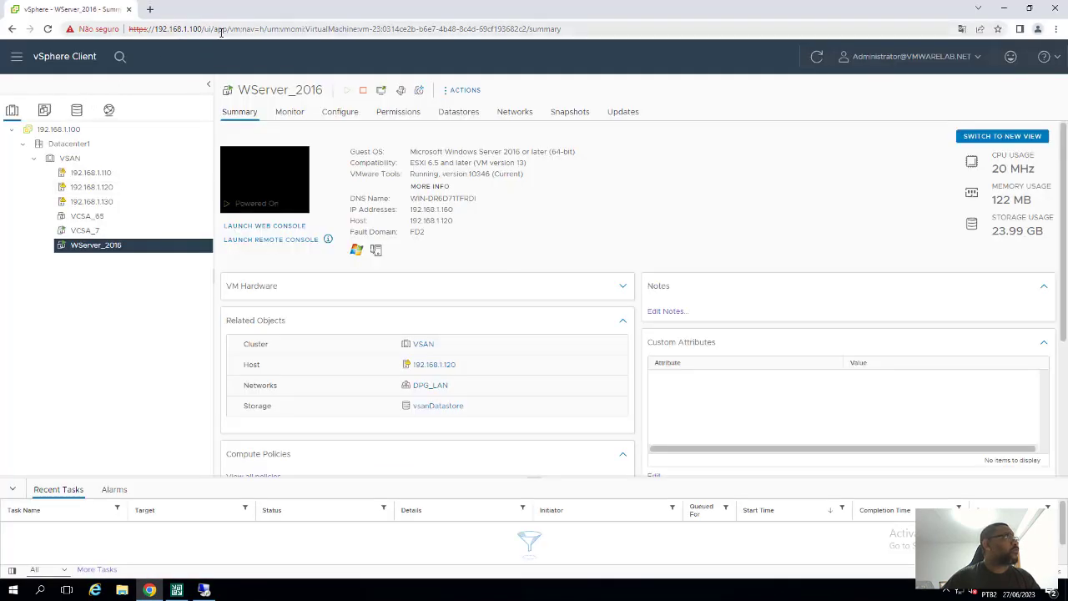
Return to Veeam's New VMware Server wizard, still on the Name step
left_click(176, 590)
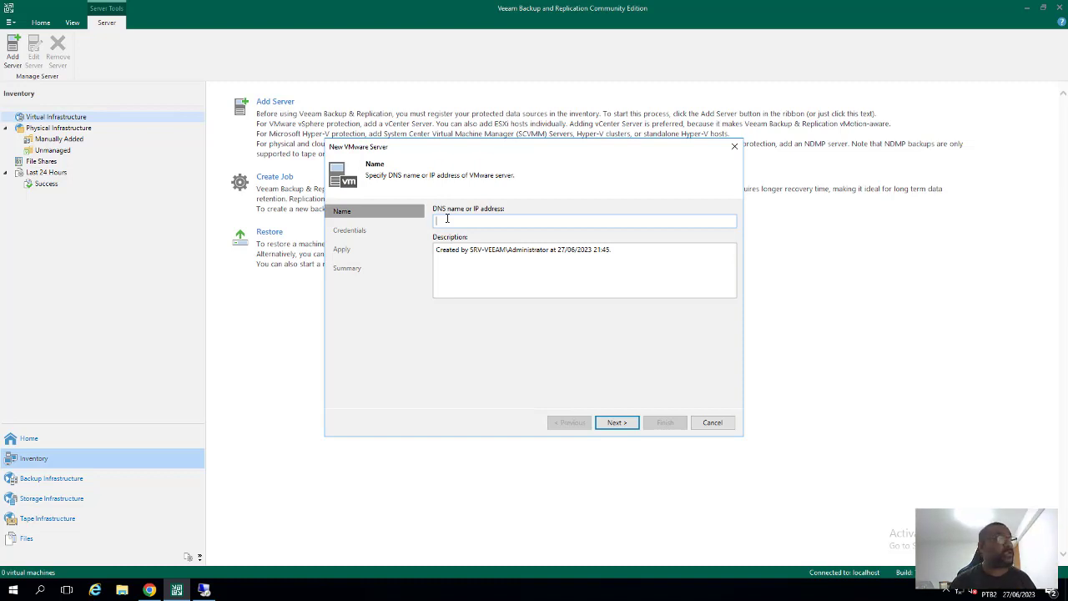
Enter 192.168.1.100 as the server address and advance to the Credentials step
type("19")
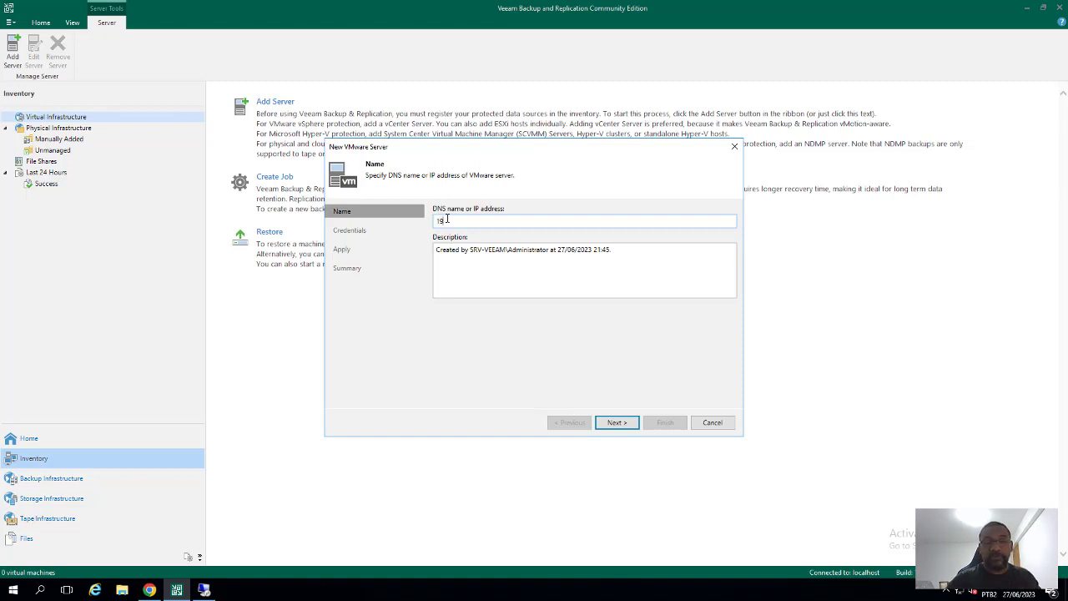
type("2.168.1.100")
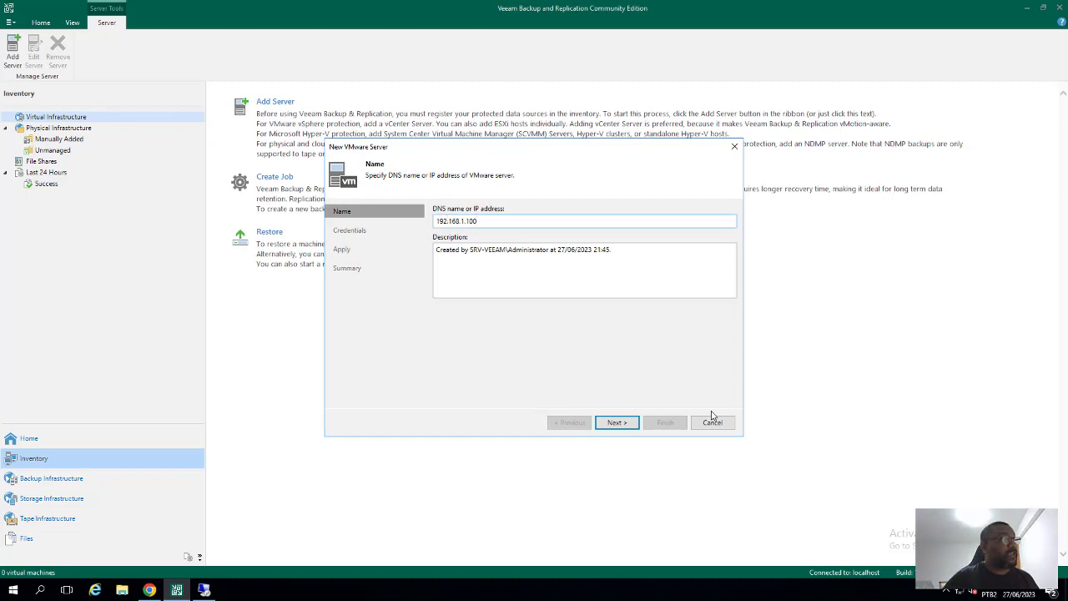
left_click(610, 423)
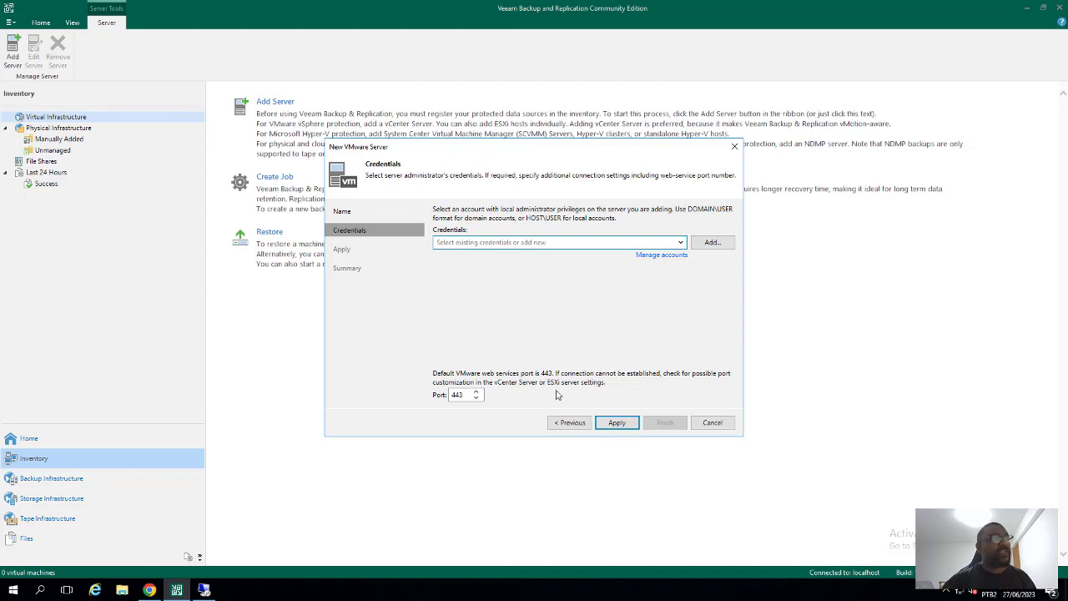
Add a new credential and enter the vCenter administrator's username in the Username field
left_click(642, 243)
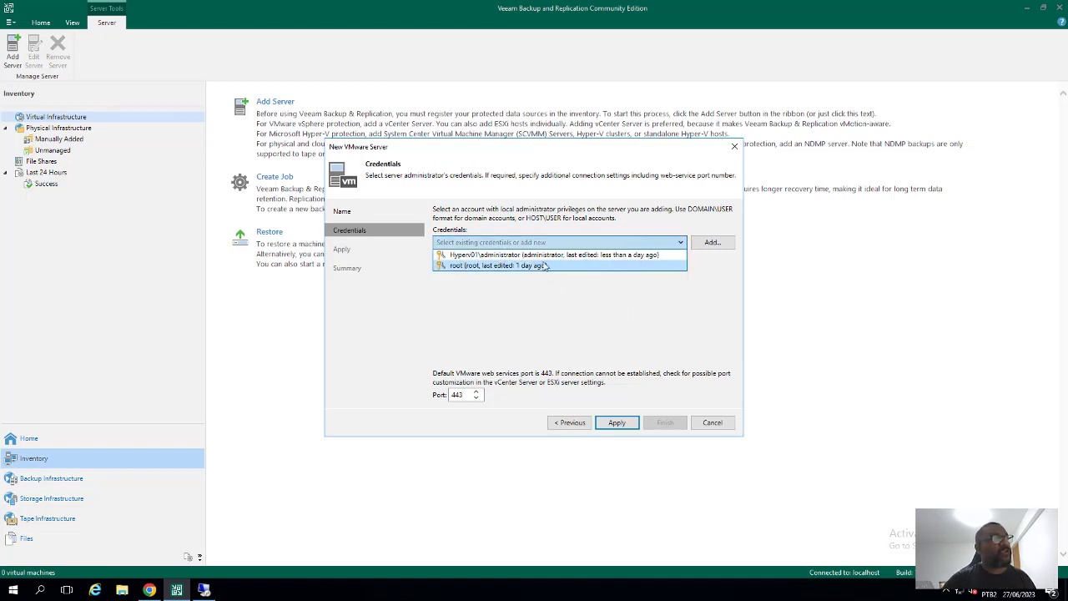
left_click(601, 295)
left_click(601, 242)
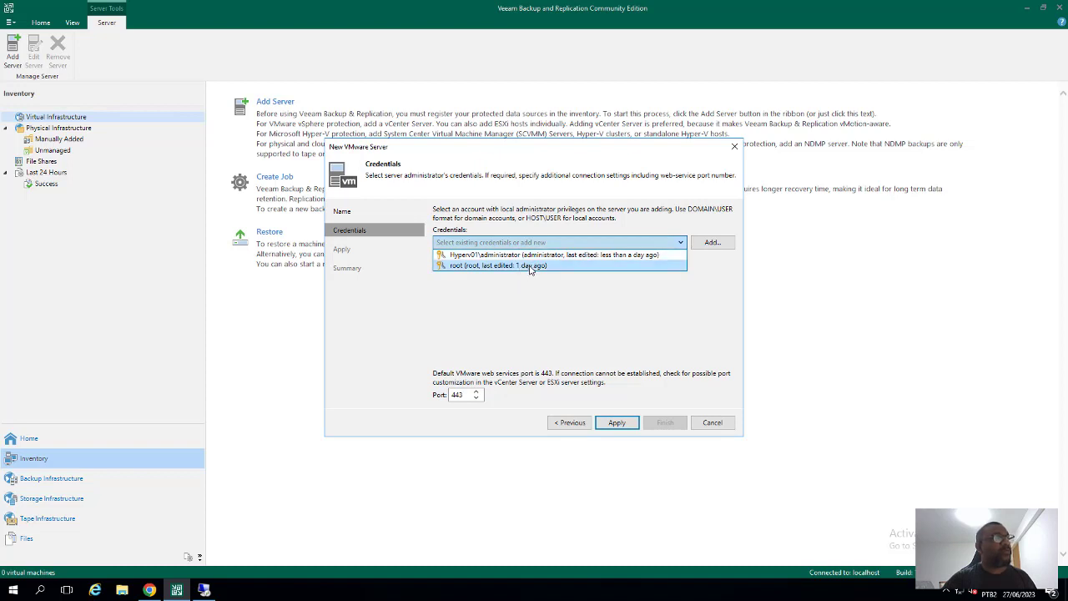
left_click(640, 301)
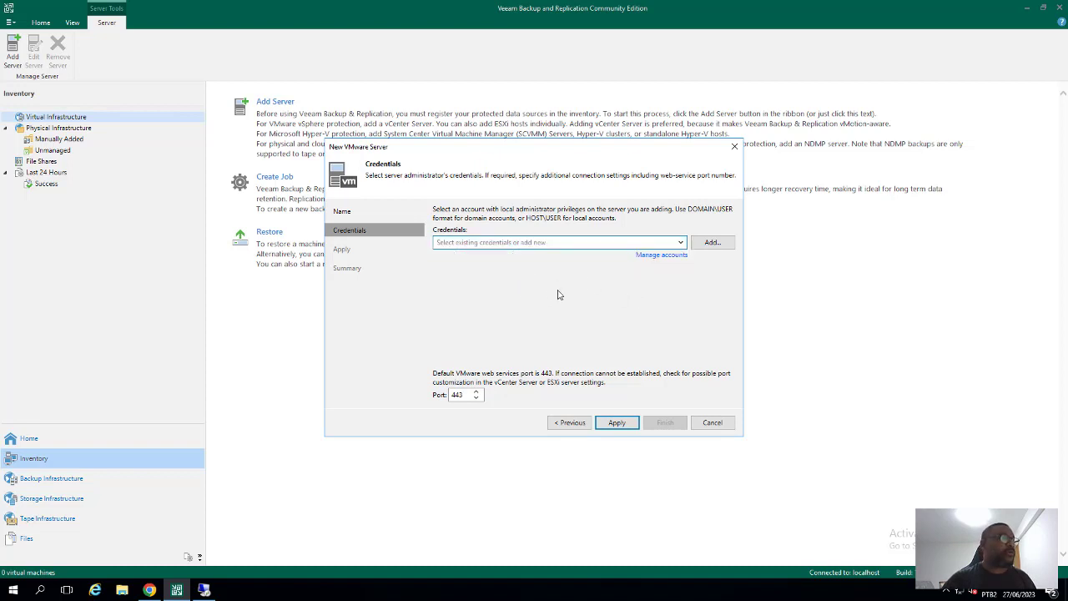
left_click(711, 243)
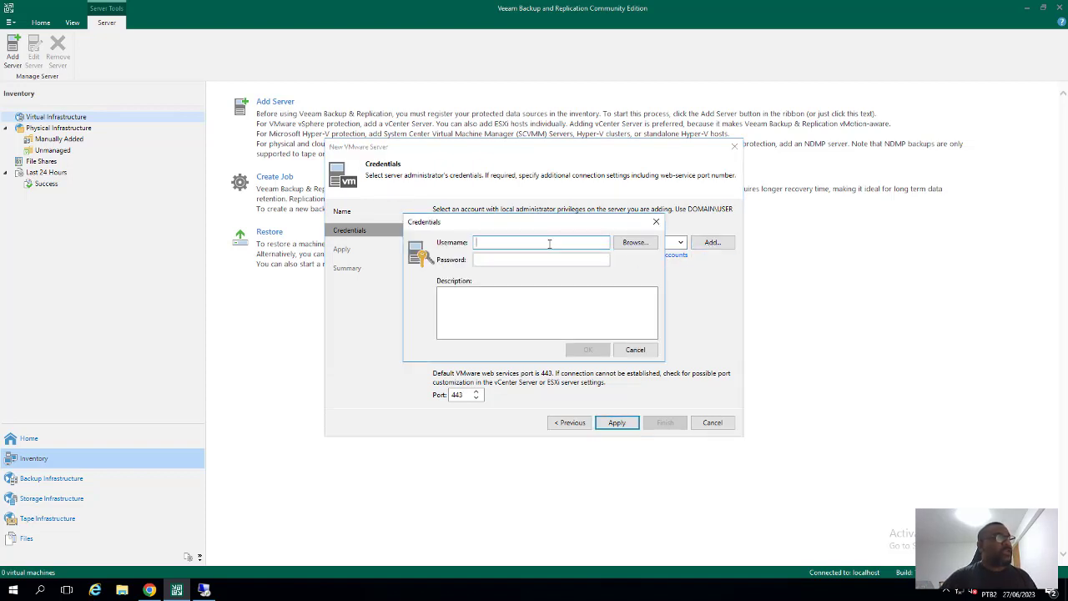
type("adminis")
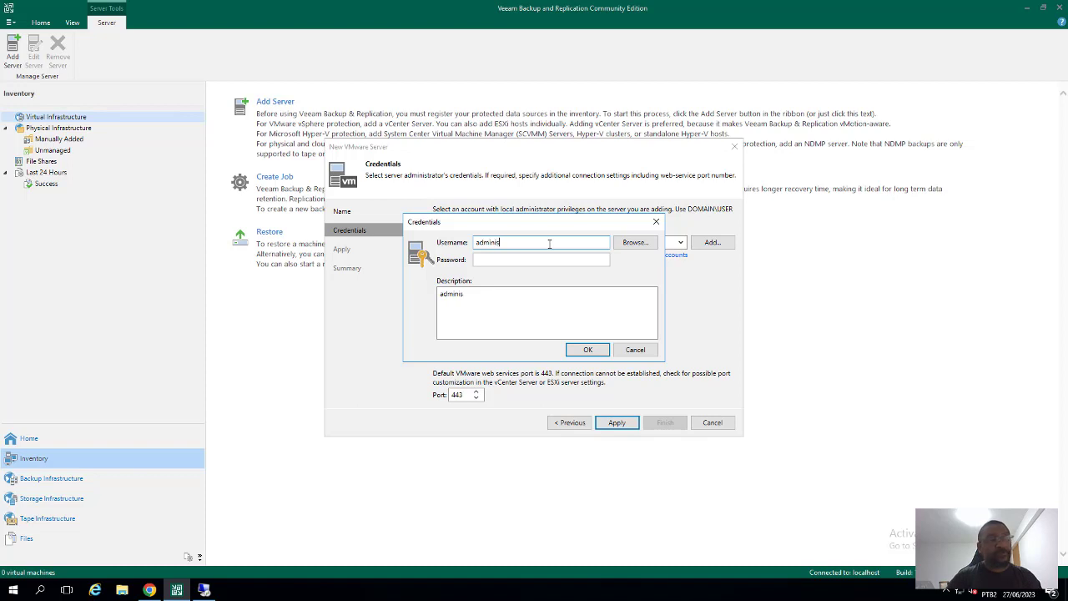
type("trator")
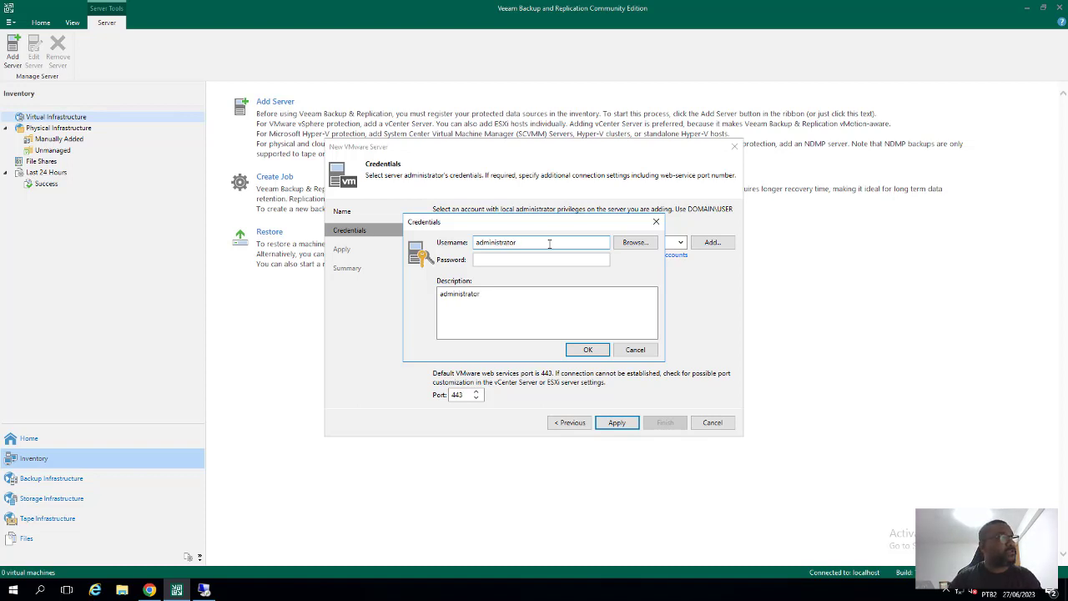
type("@vmware")
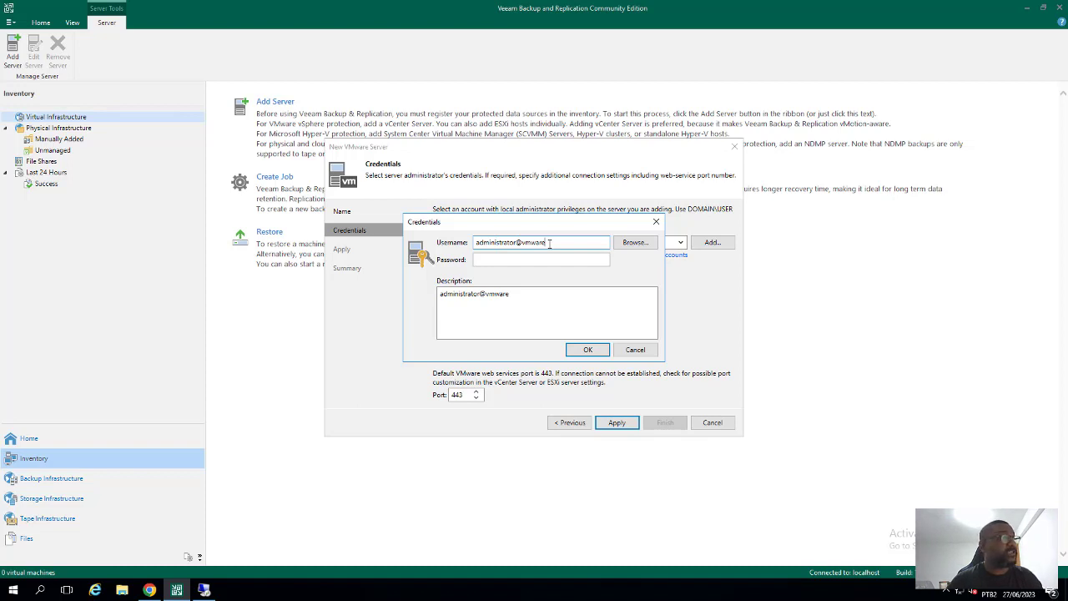
type("lab.")
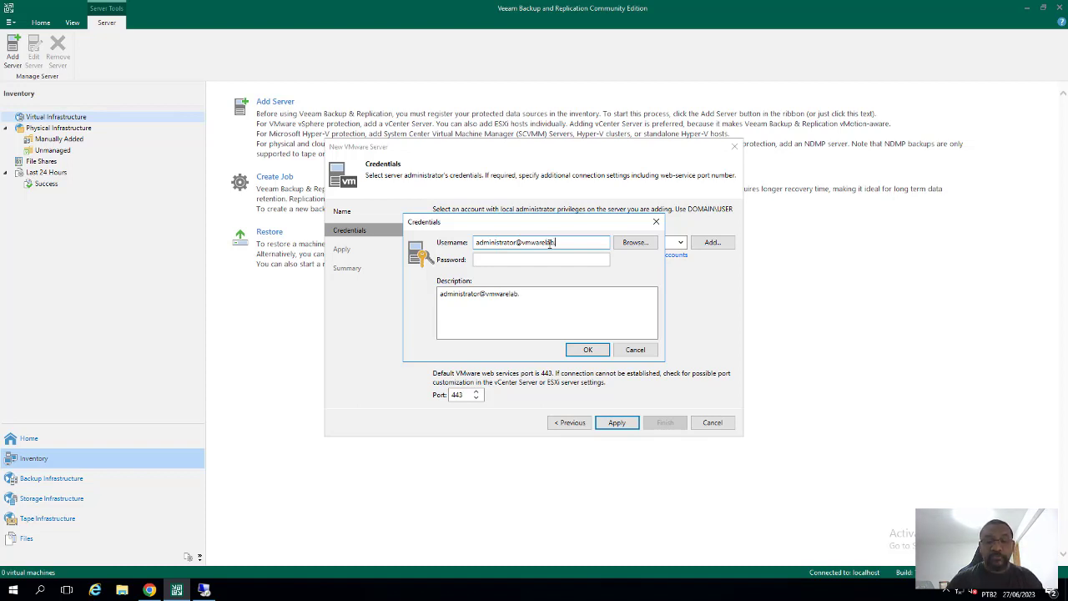
type("loa")
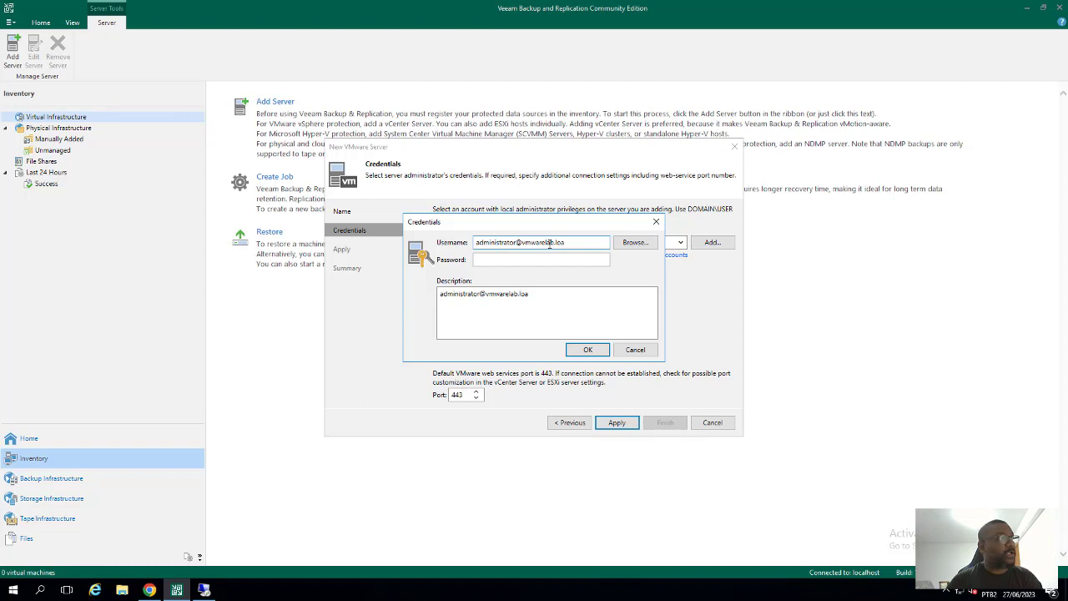
key("BackSpace")
type("cal")
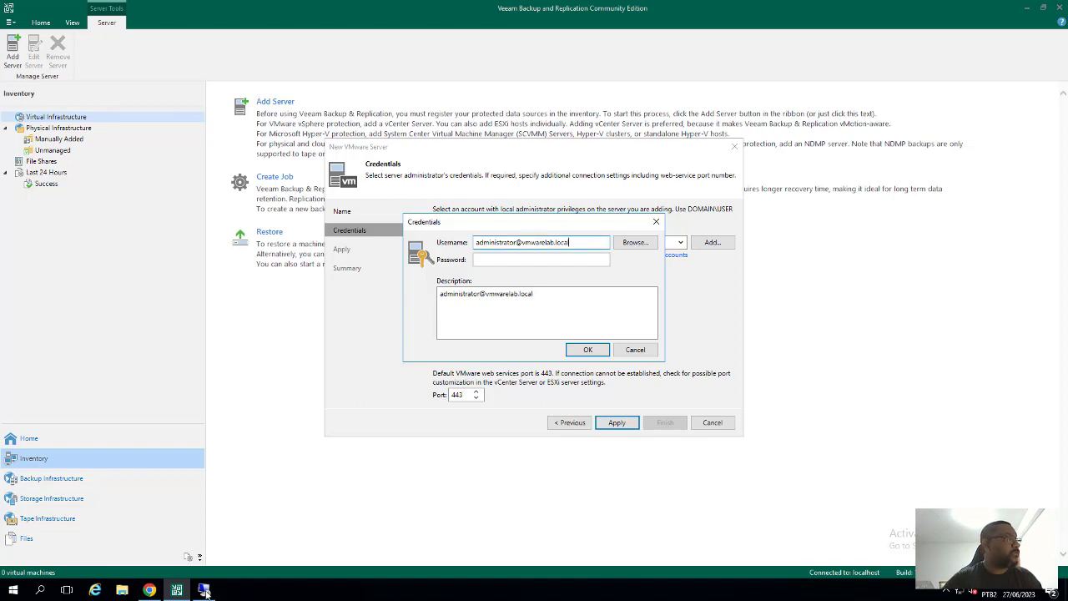
In vSphere Client, open Administration > Single Sign On > Users and Groups for the vmwarelab.net domain
left_click(151, 590)
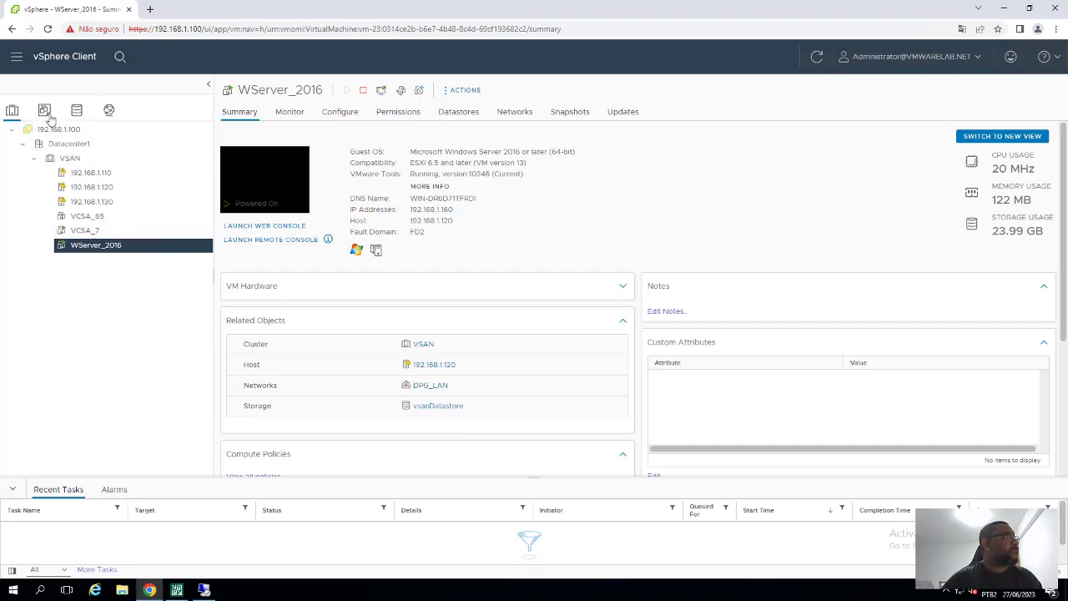
left_click(17, 57)
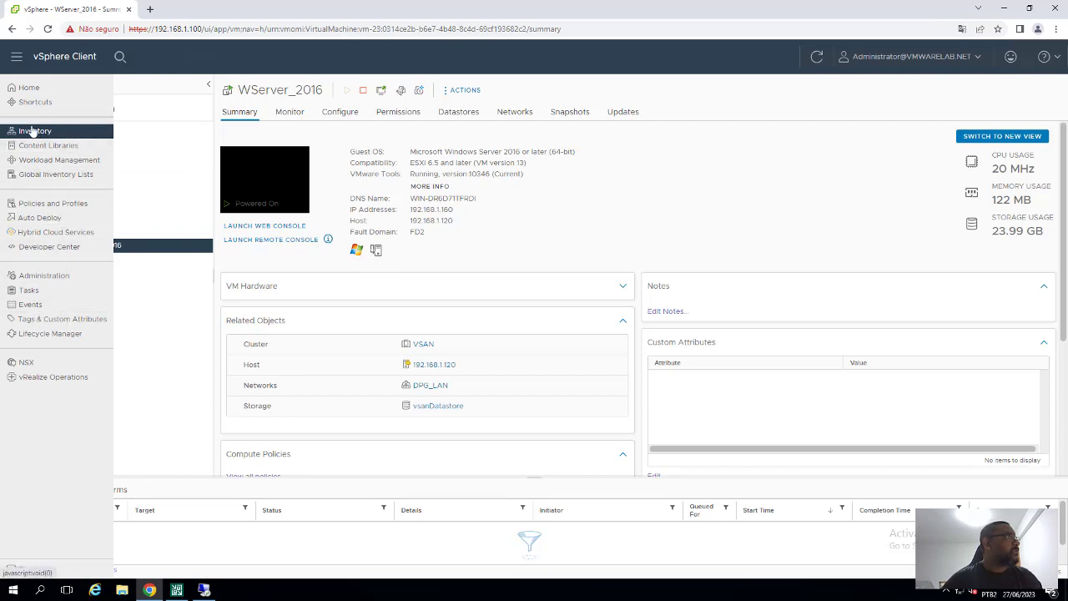
left_click(54, 281)
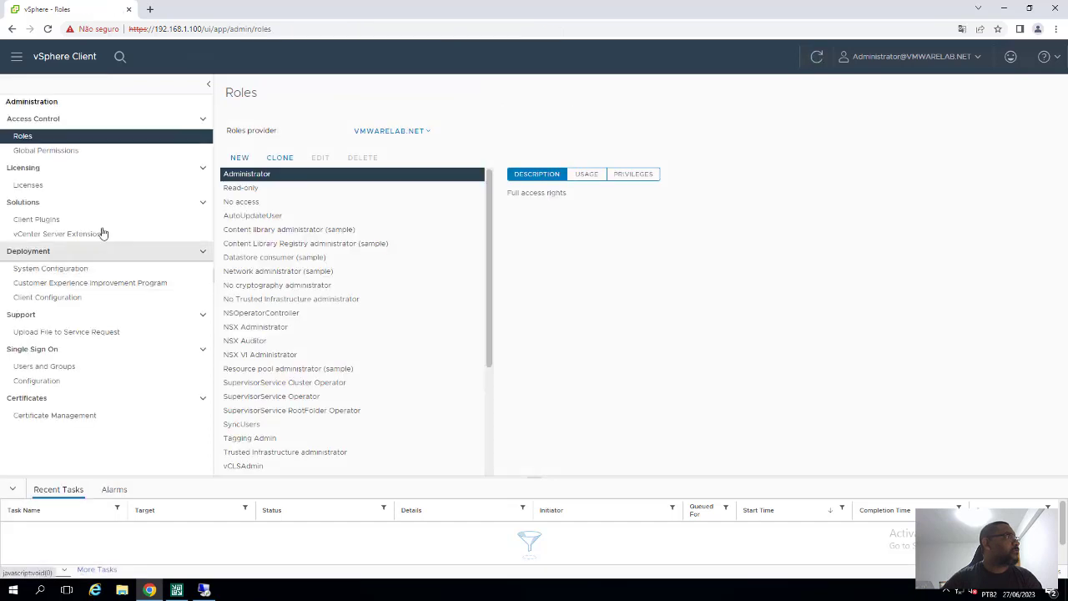
left_click(64, 372)
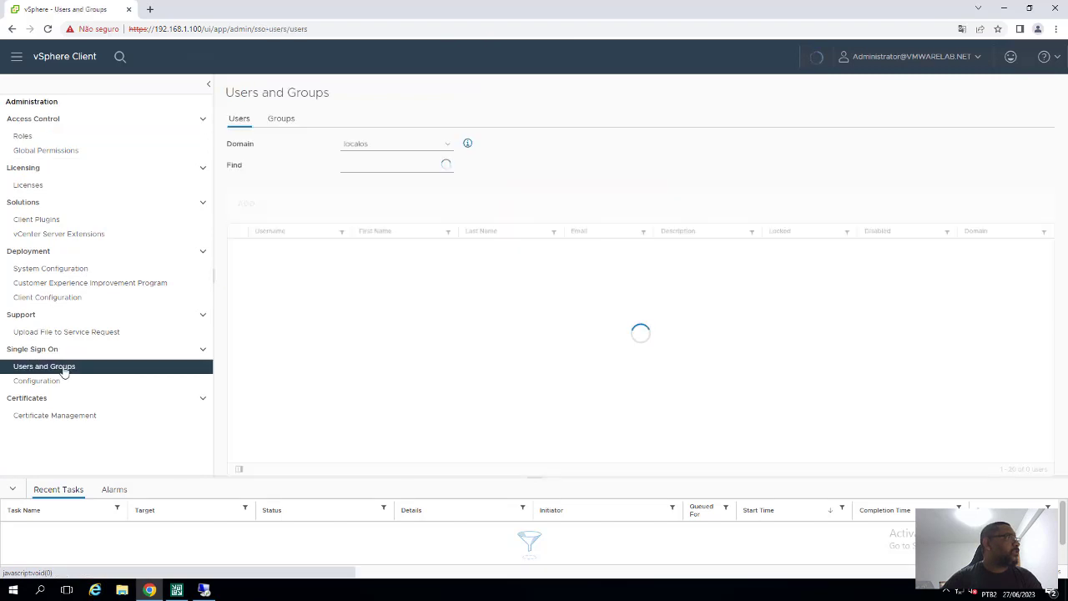
left_click(415, 146)
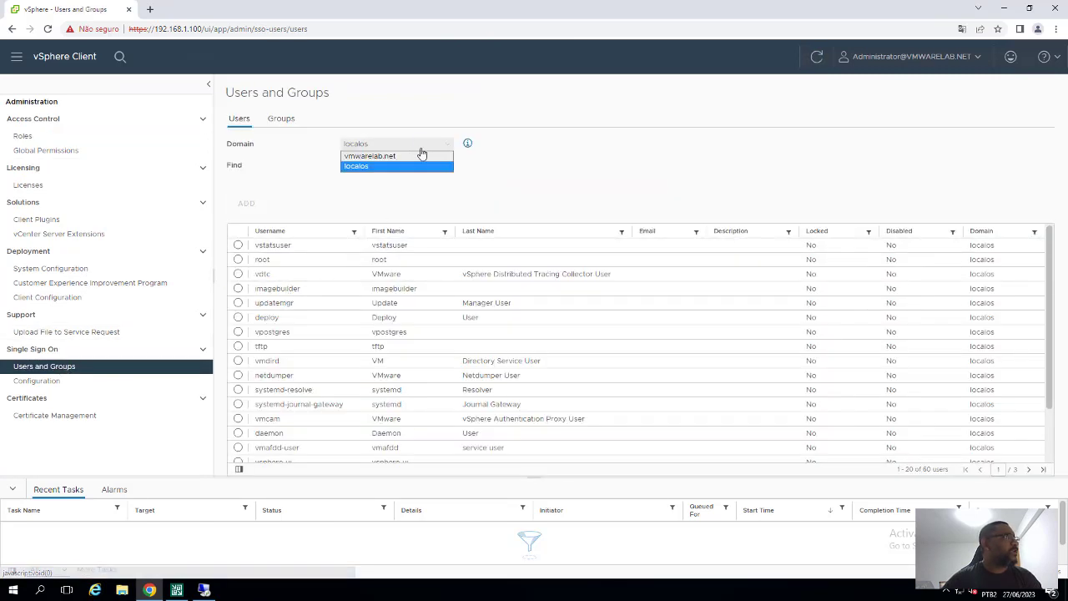
left_click(356, 157)
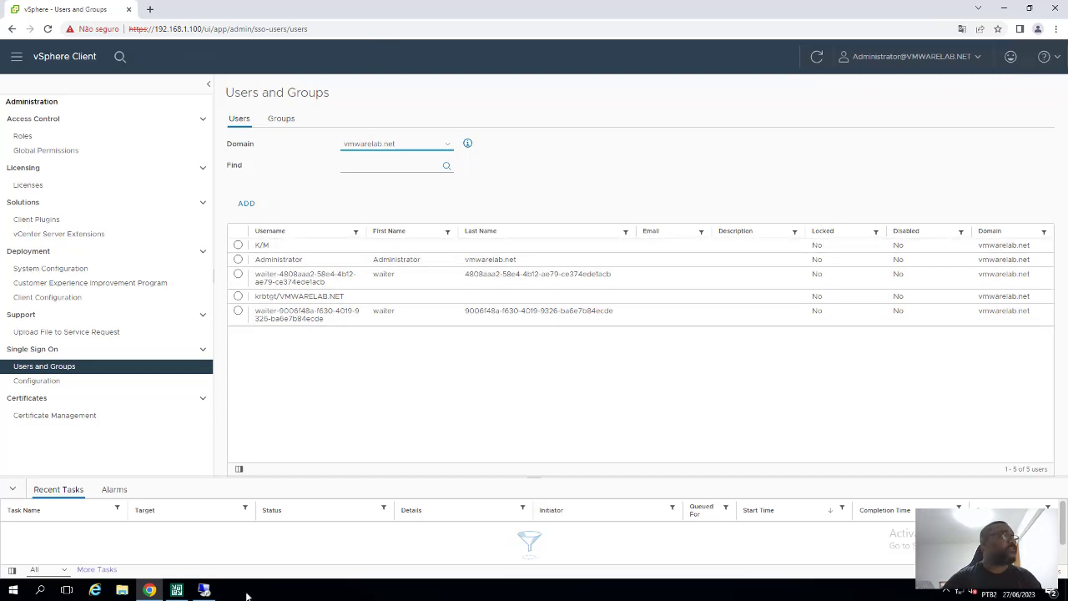
Fix the administrator user name's domain to vmwarelab.net, add its password, save, and apply to connect
left_click(178, 591)
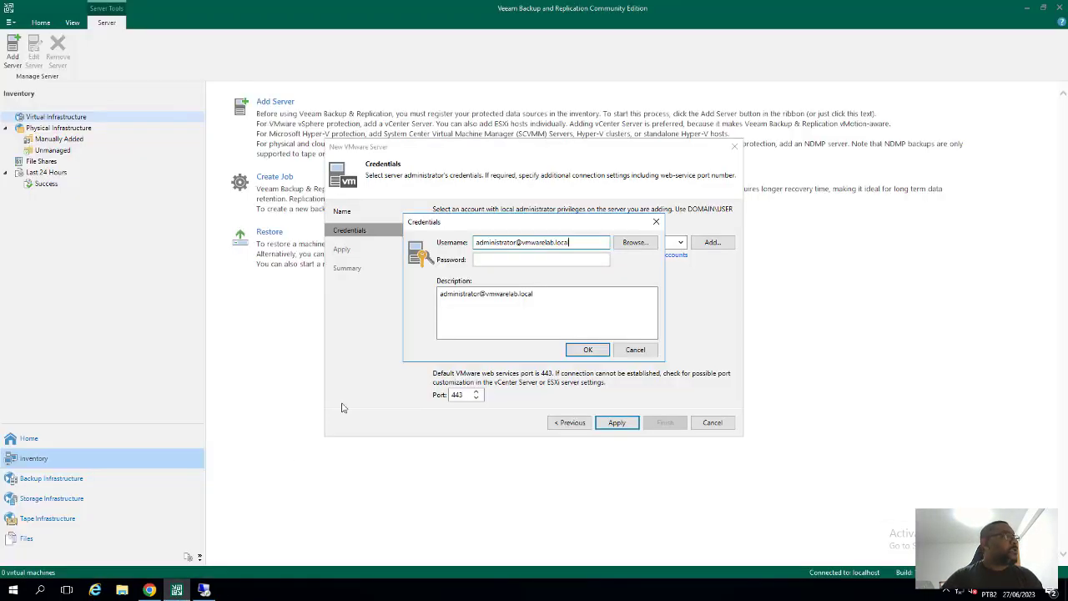
type("l")
key("BackSpace")
key("BackSpace")
key("BackSpace")
key("BackSpace")
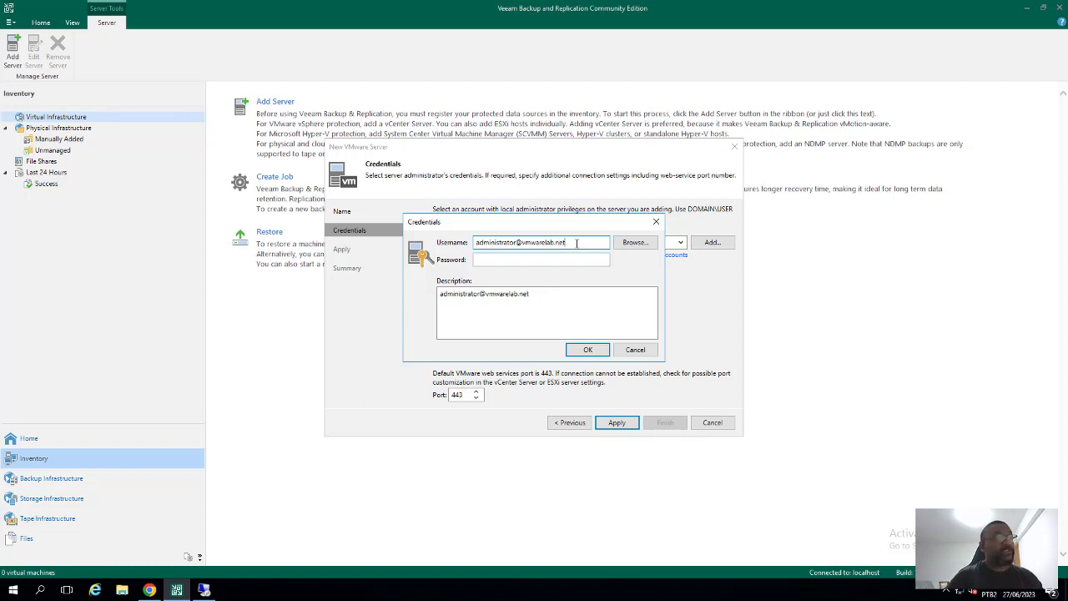
left_click(535, 261)
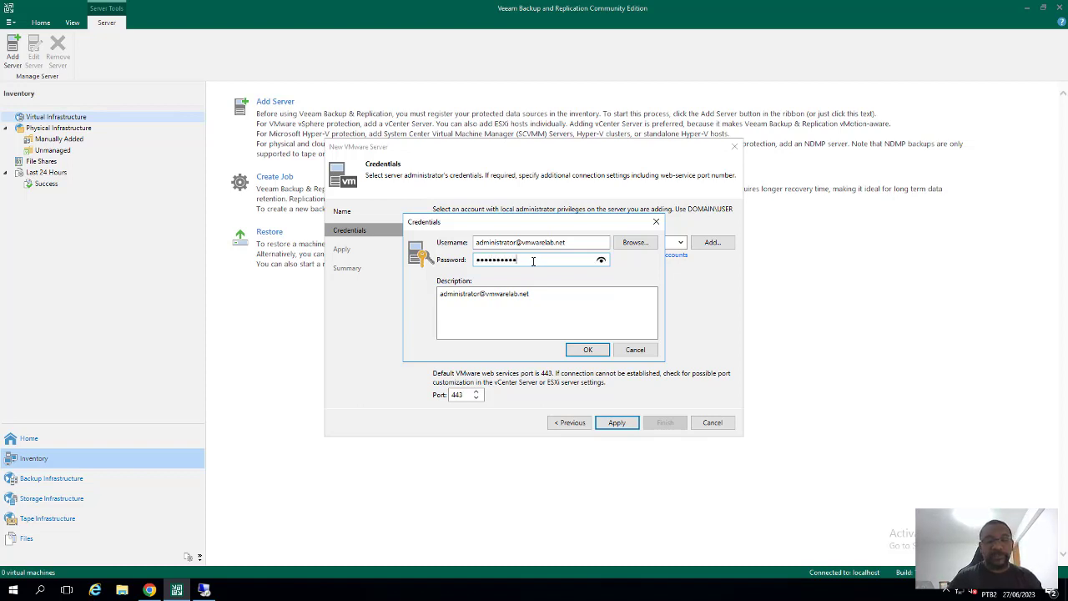
left_click(584, 349)
left_click(618, 424)
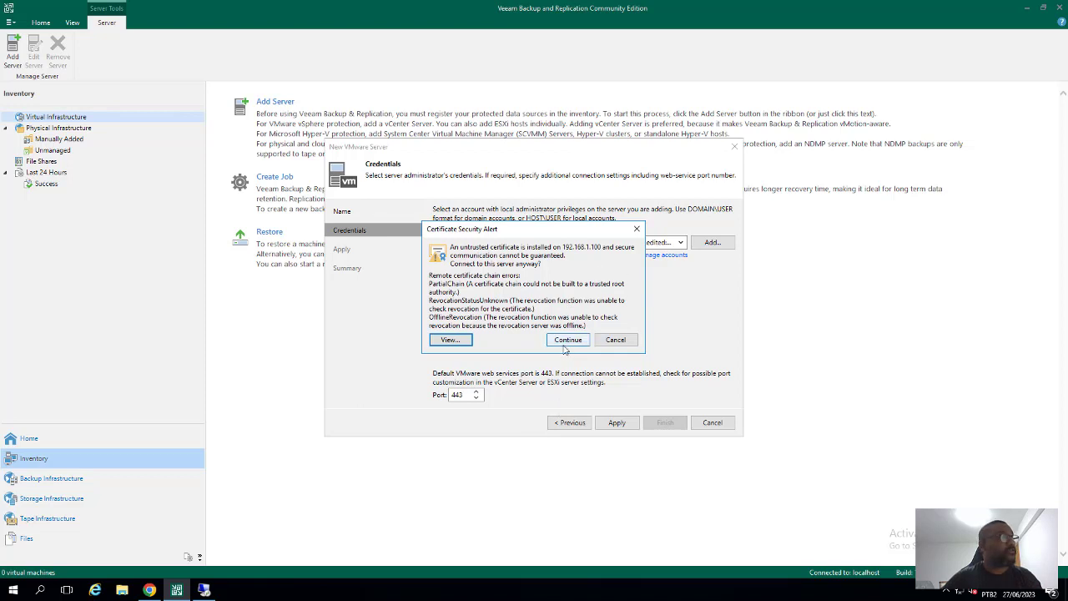
Accept the untrusted certificate for 192.168.1.100 and finish the wizard to add the vCenter
left_click(567, 343)
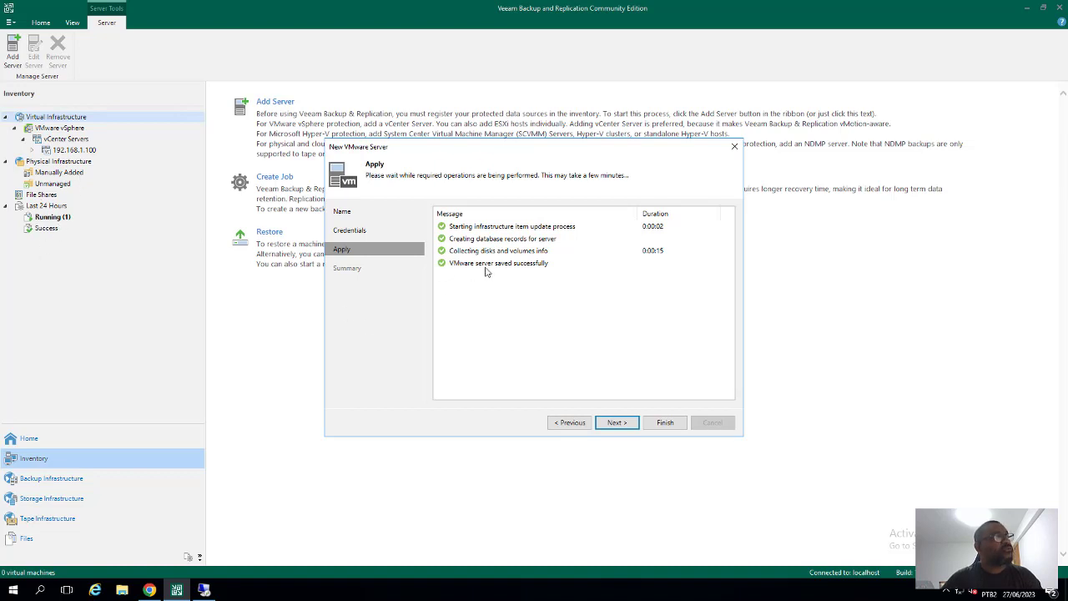
left_click(617, 423)
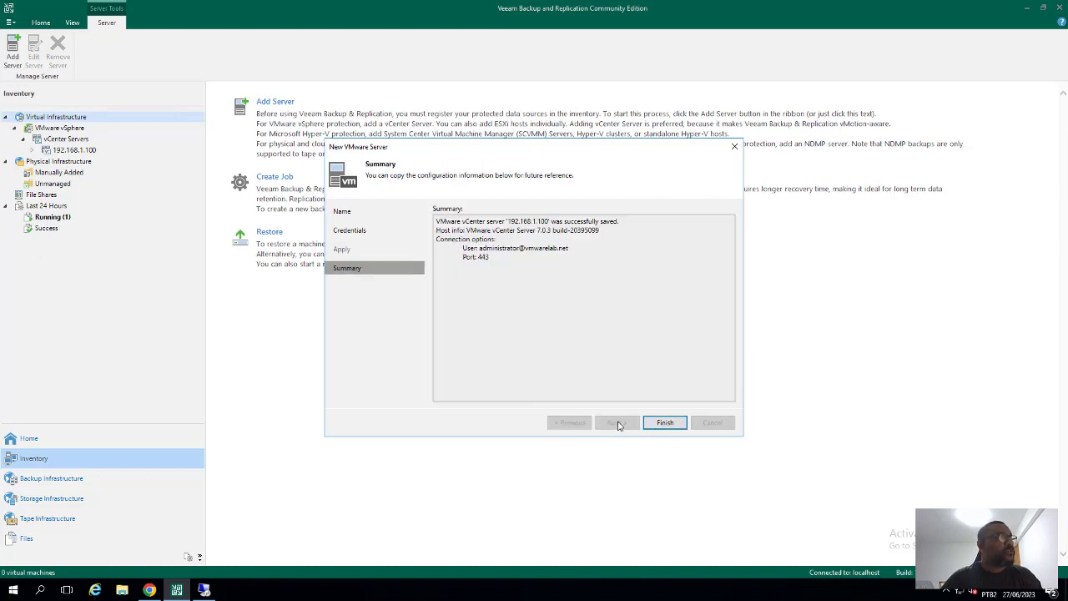
left_click(665, 423)
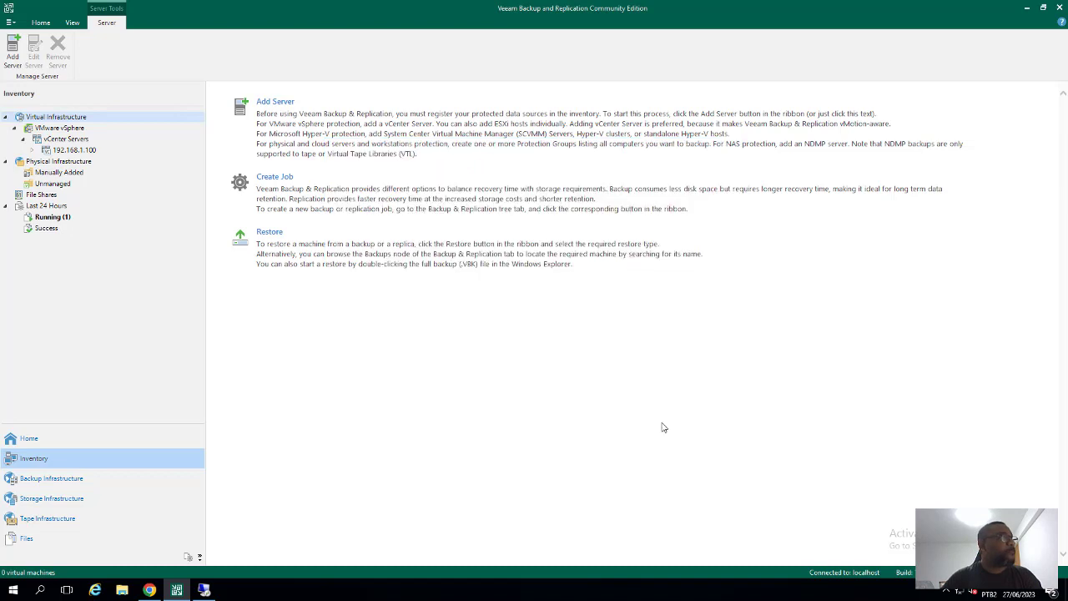
Expand vCenter 192.168.1.100 down through Datacenter1 and the VSAN cluster to its three hosts
left_click(78, 151)
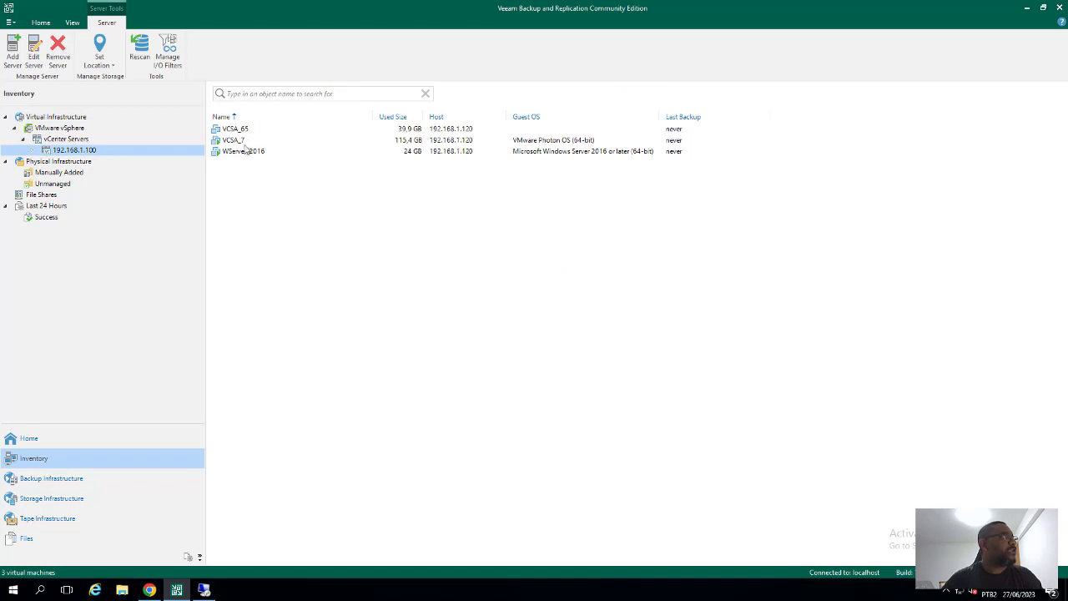
left_click(33, 152)
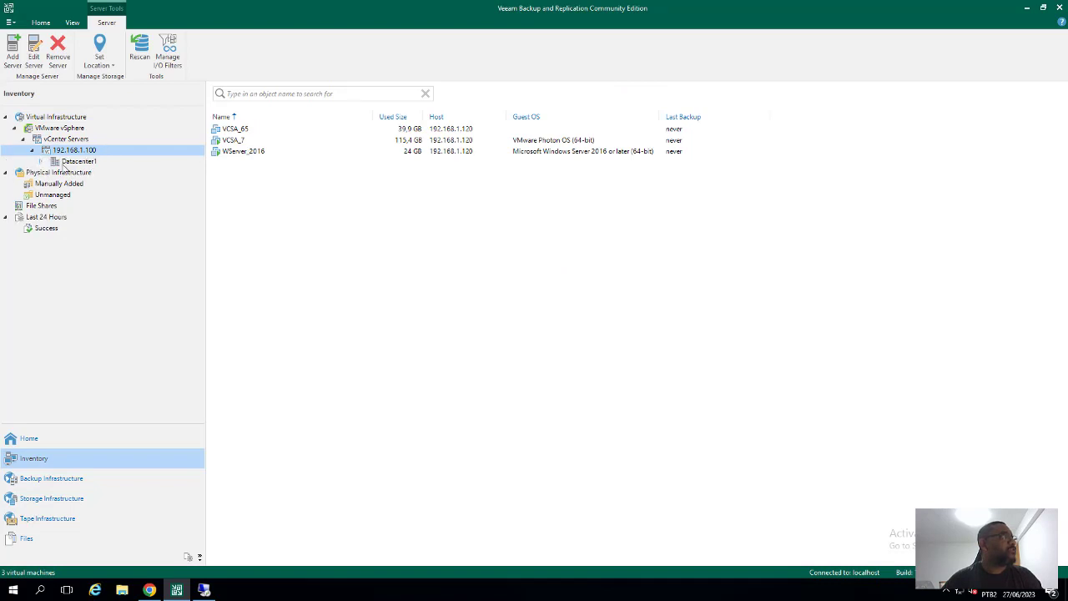
left_click(71, 162)
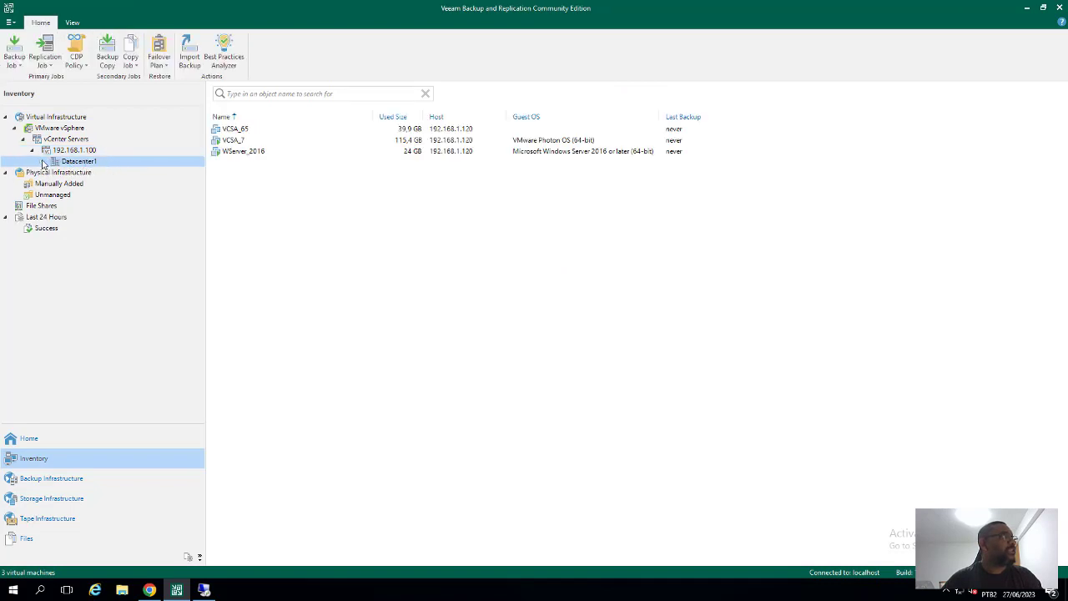
left_click(42, 162)
left_click(79, 173)
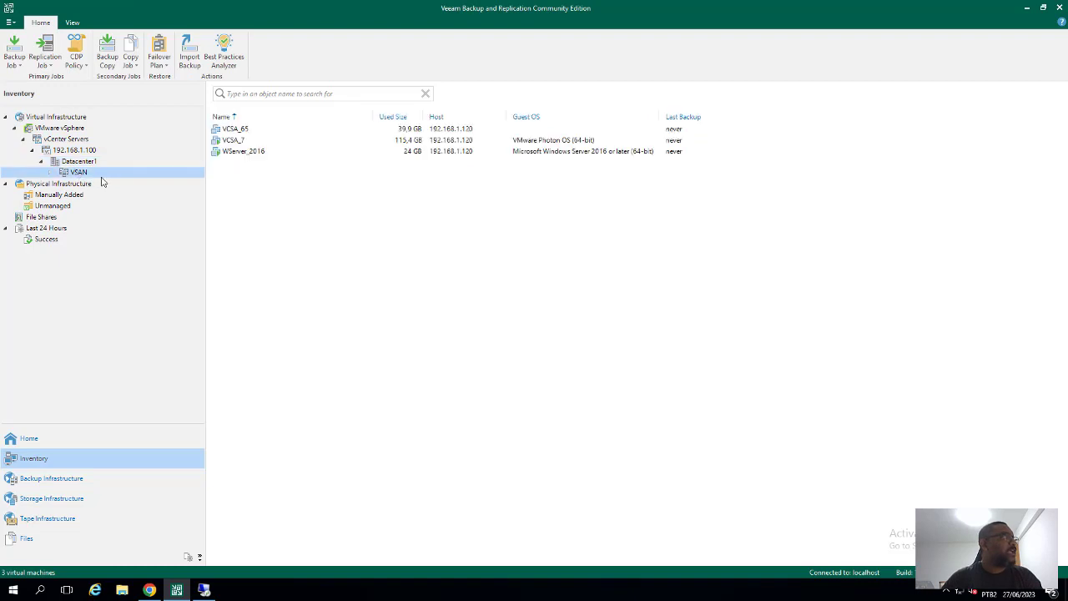
left_click(50, 172)
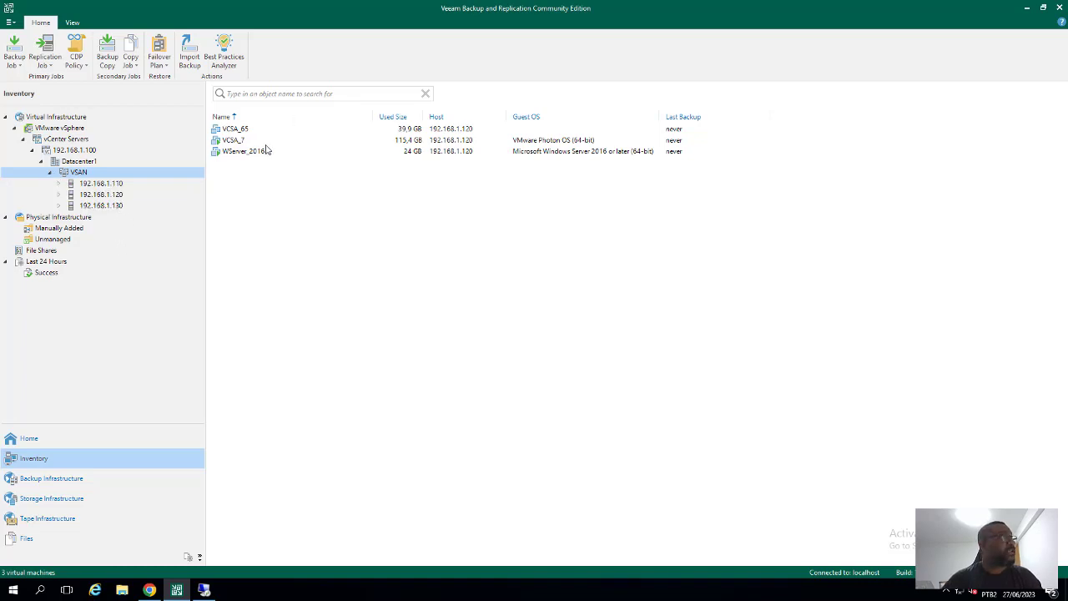
Look over the backup actions for the VCSA_7 virtual machine without choosing one
left_click(237, 142)
right_click(238, 143)
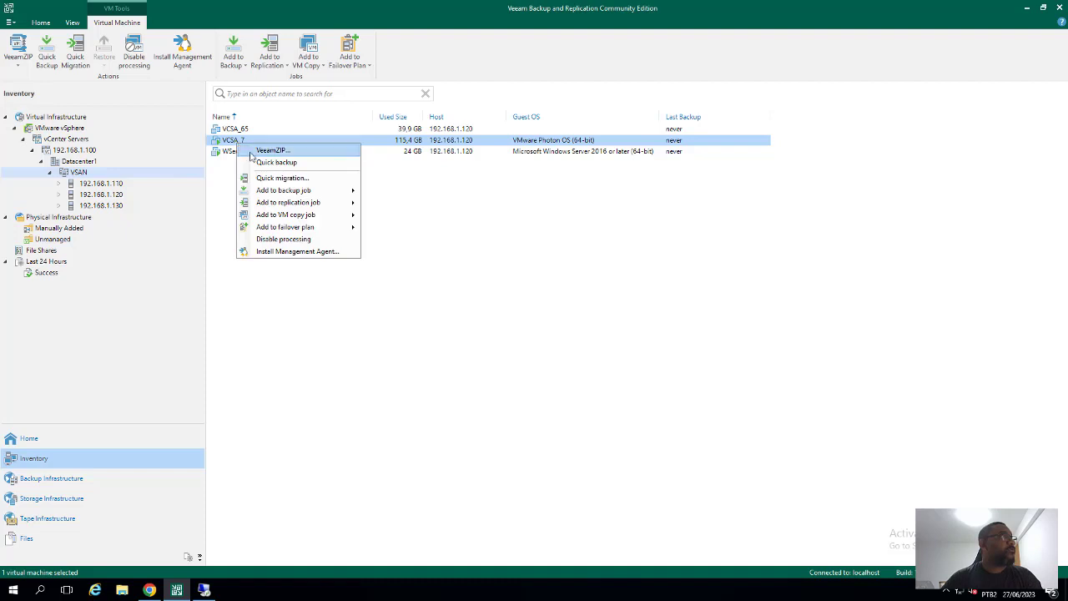
mouse_move(302, 191)
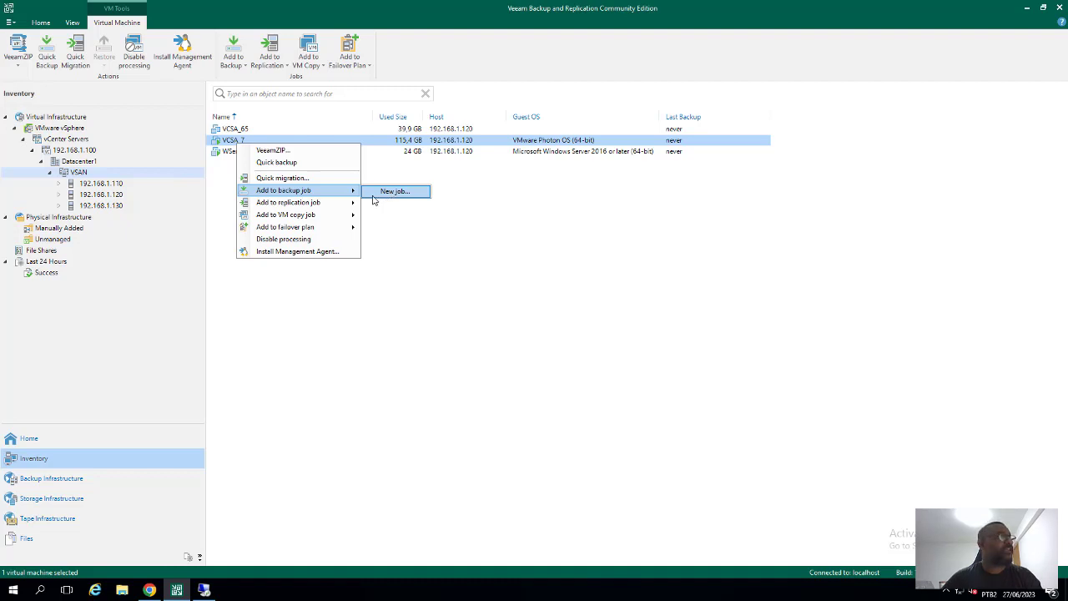
mouse_move(345, 206)
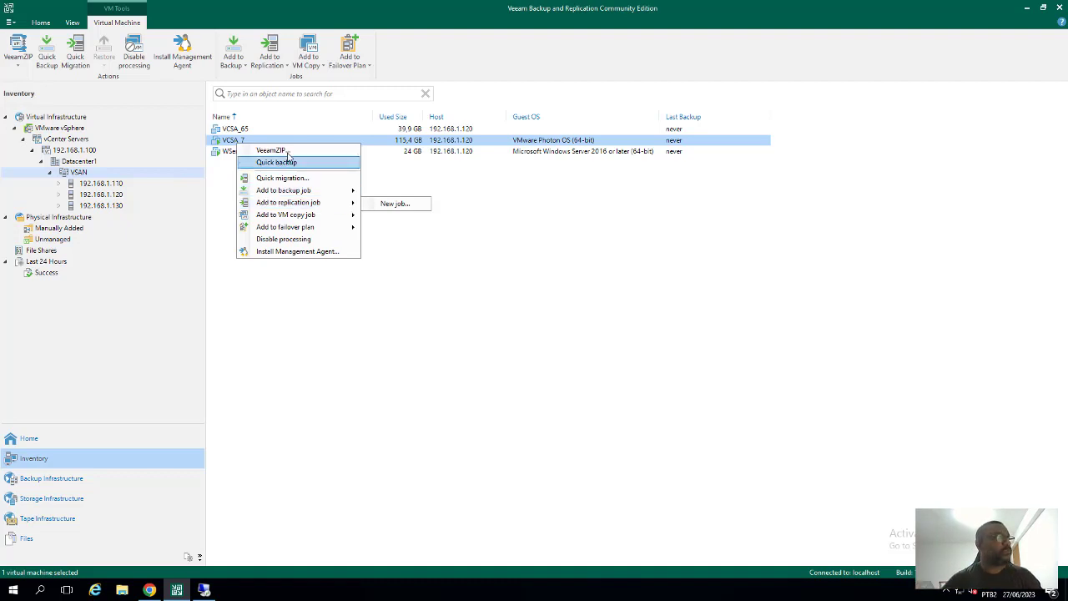
left_click(505, 283)
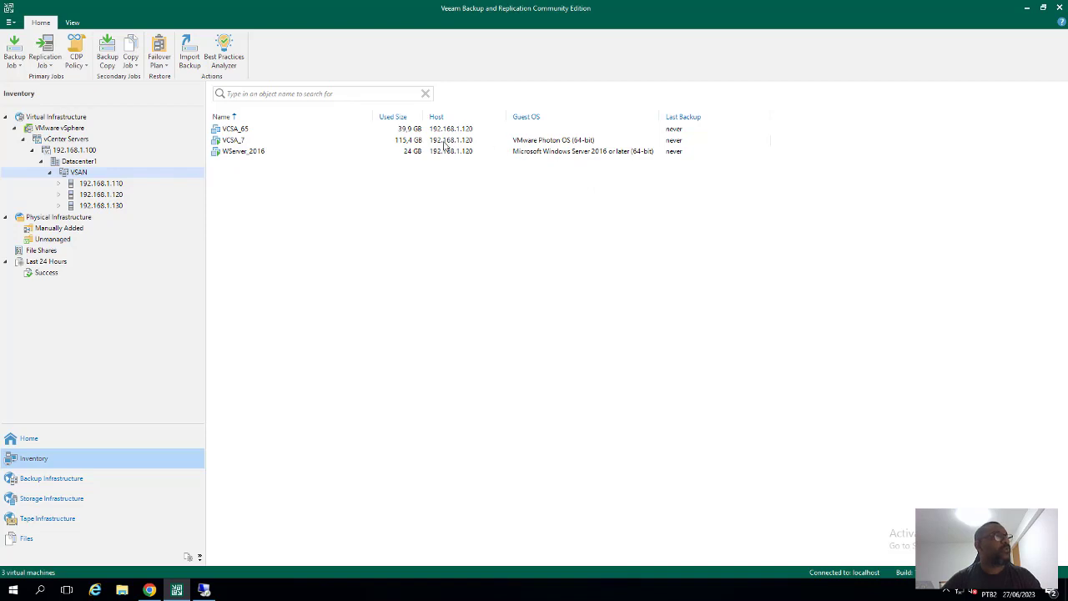
Select the VCSA_7 and WServer_2016 VMs, then show the vCenter Servers level
left_click(542, 140)
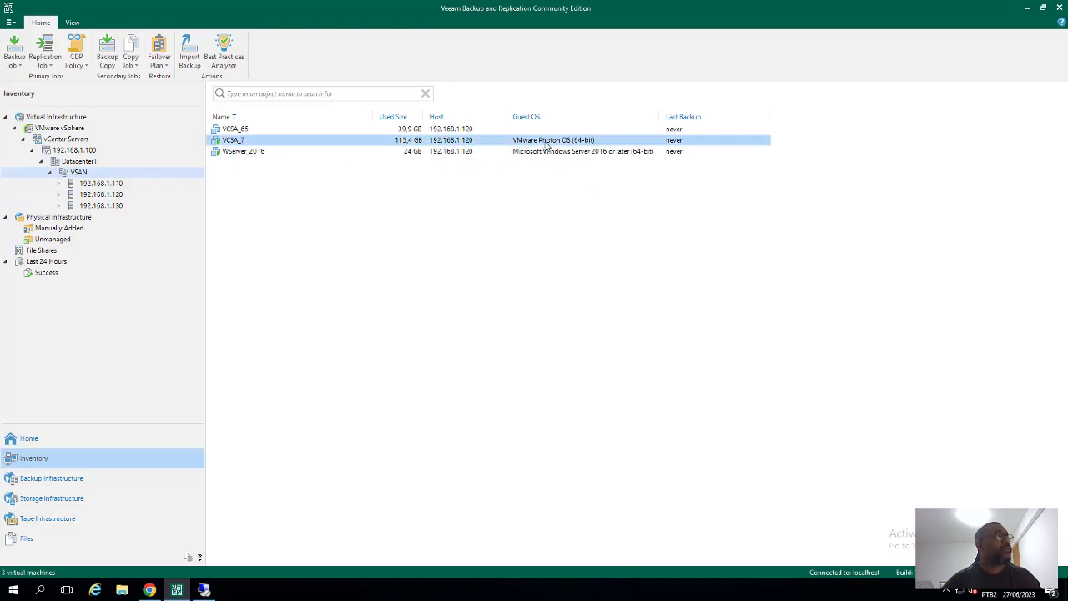
left_click(577, 154)
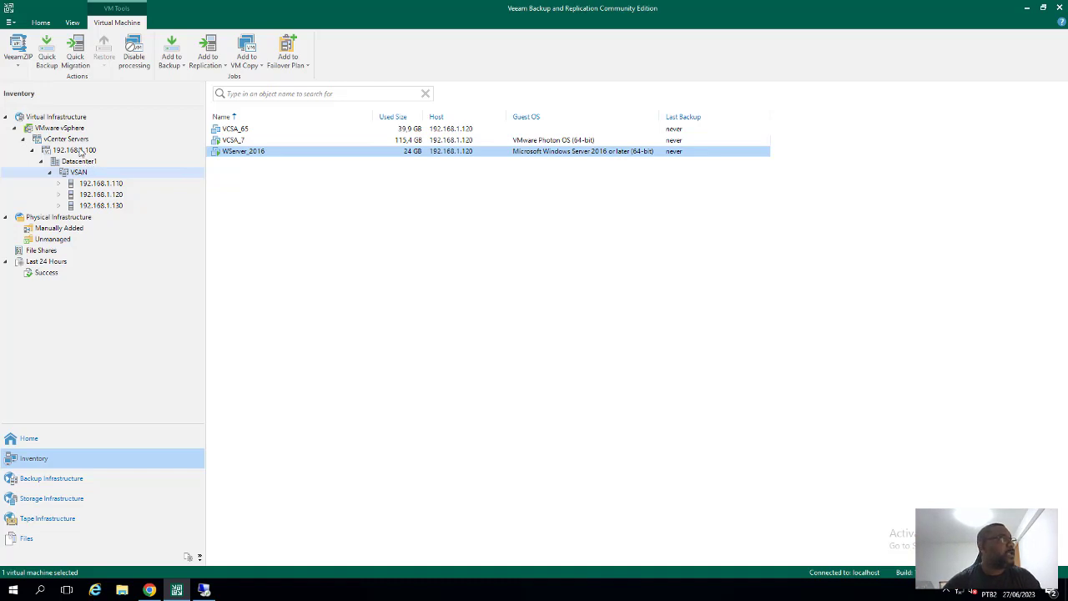
left_click(75, 142)
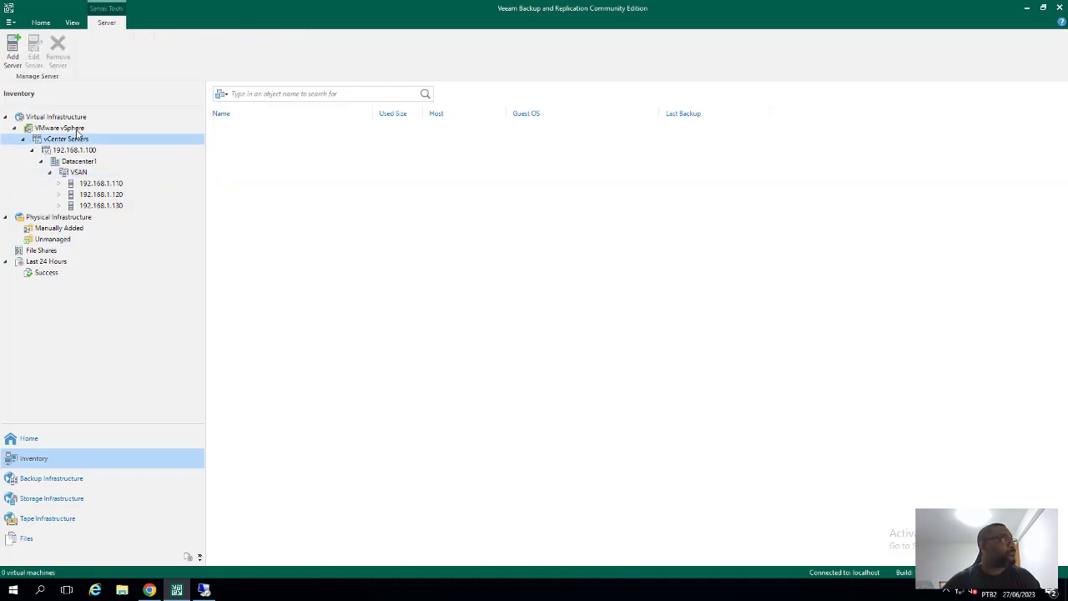
Add a new VMware server from the VMware vSphere node with address 192.168.1.200 and continue
left_click(77, 130)
right_click(78, 131)
left_click(13, 58)
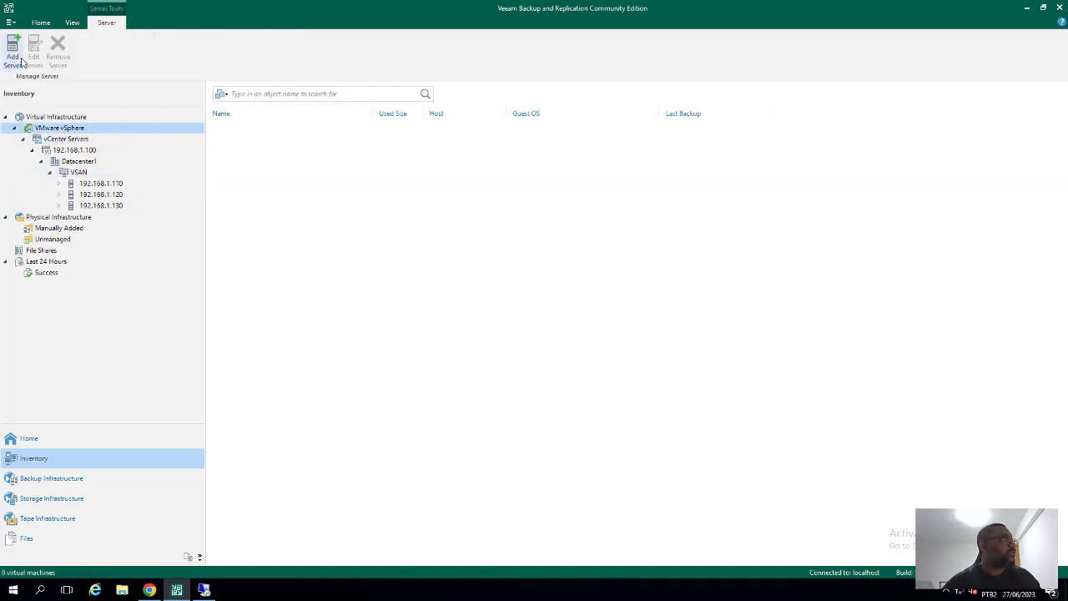
left_click(14, 59)
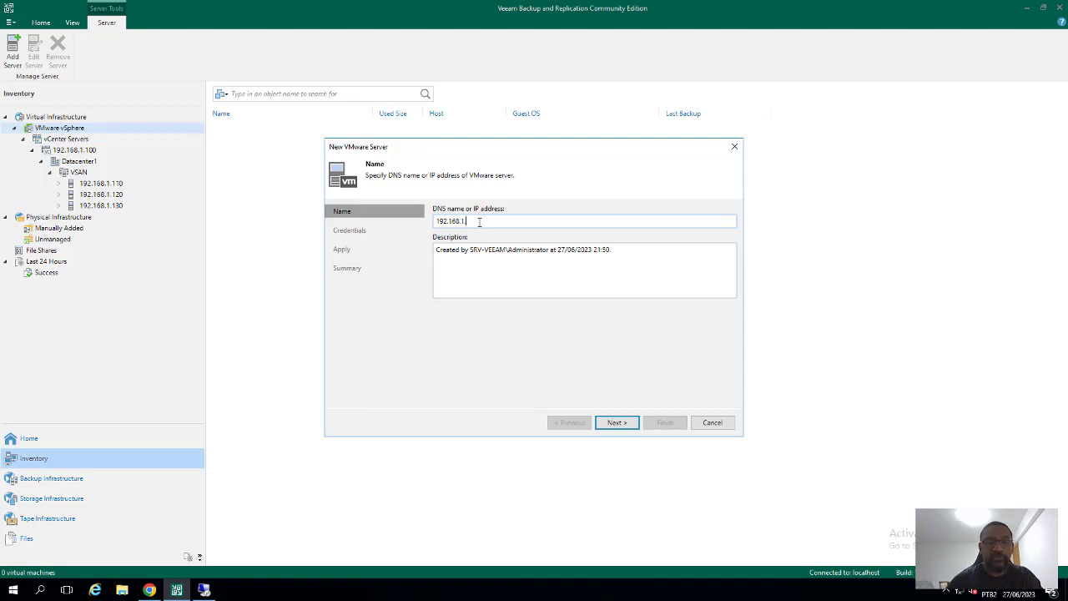
left_click(619, 426)
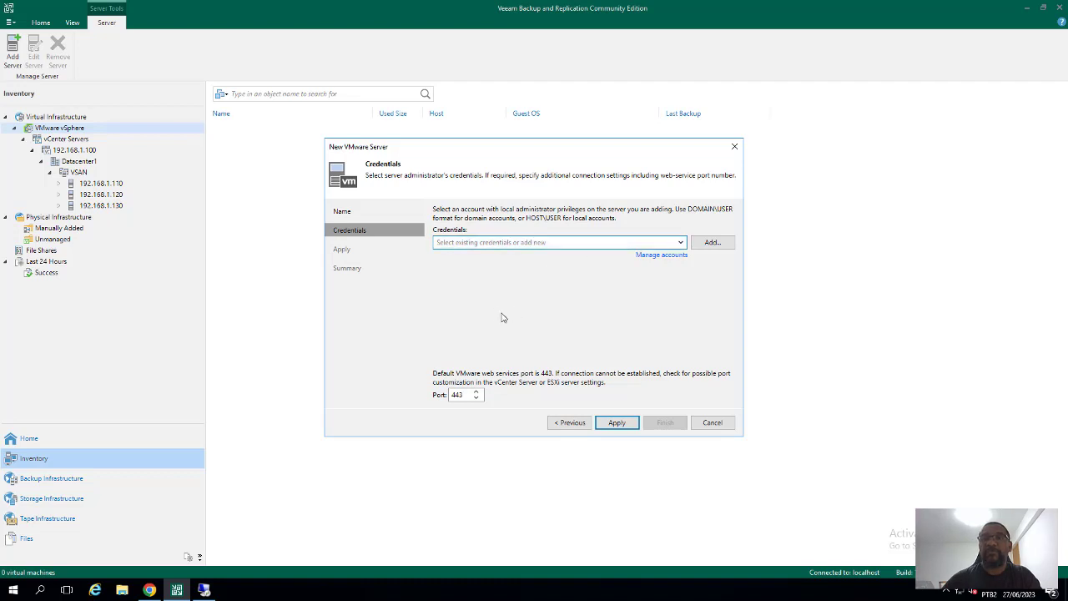
Create new root credentials with the account password for 192.168.1.200 and apply them
left_click(647, 243)
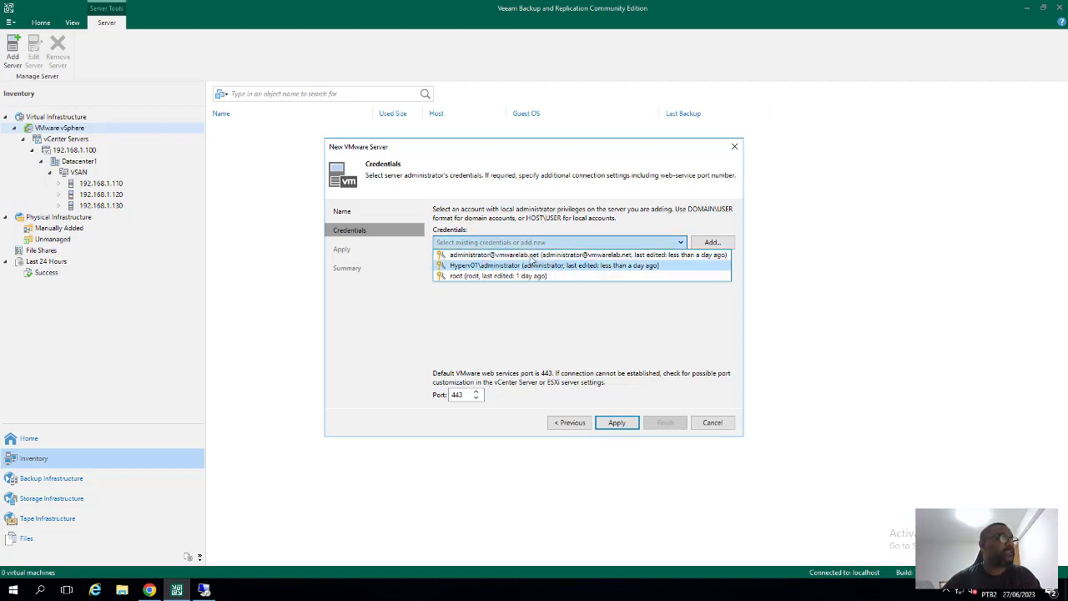
left_click(651, 328)
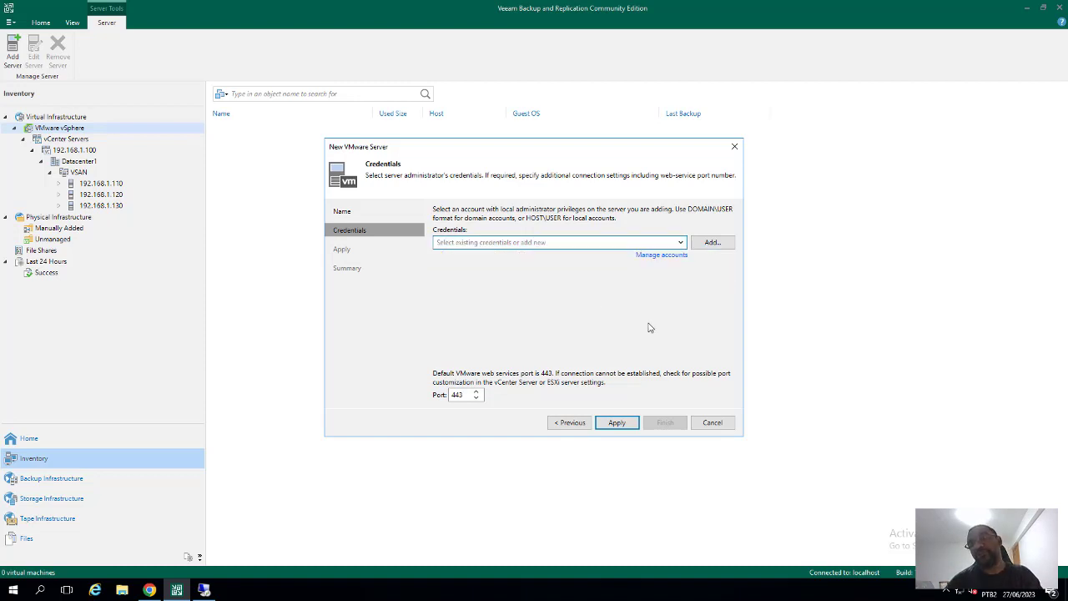
left_click(713, 243)
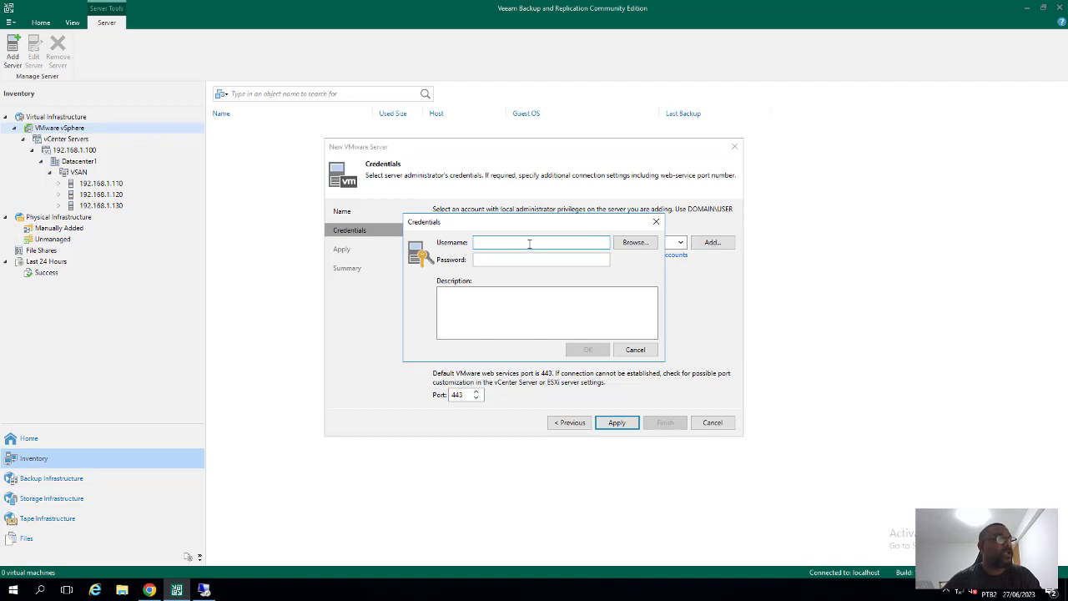
type("ro")
key("Tab")
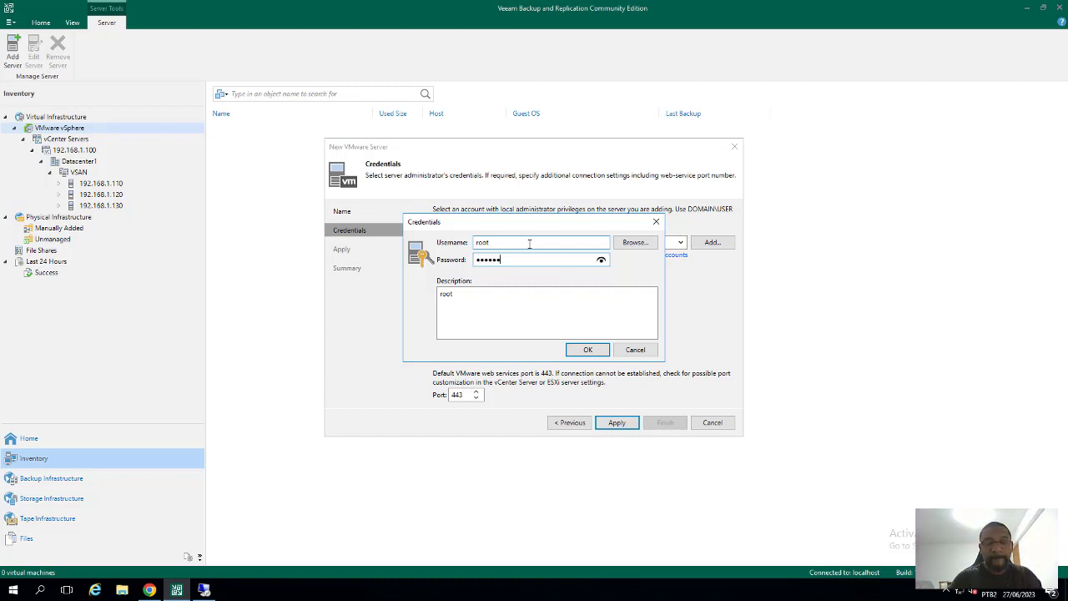
left_click(589, 350)
left_click(616, 422)
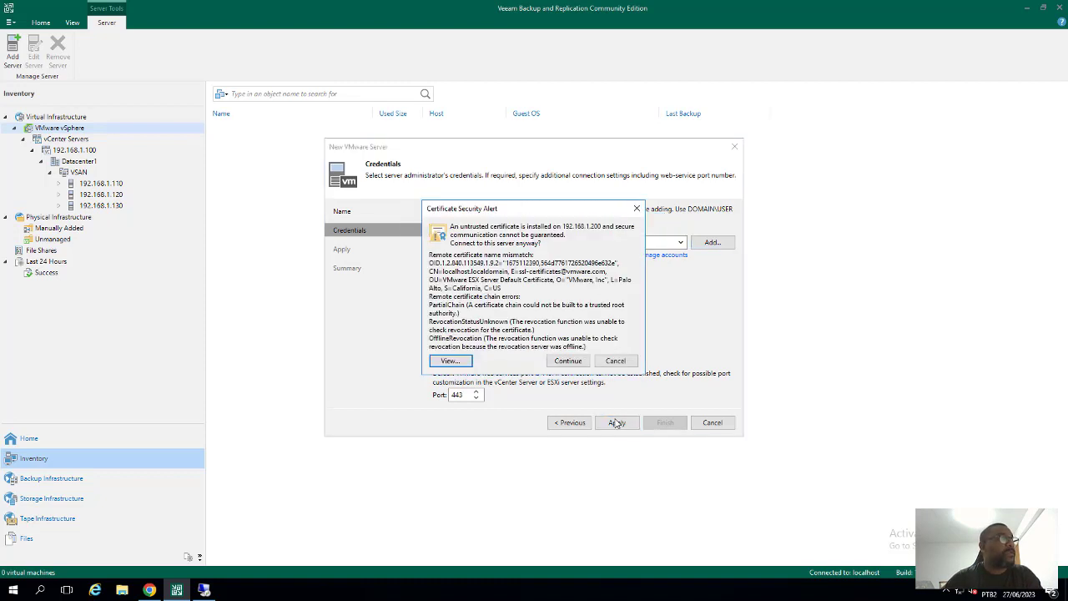
Accept the untrusted certificate and finish adding 192.168.1.200 as a standalone host
left_click(567, 362)
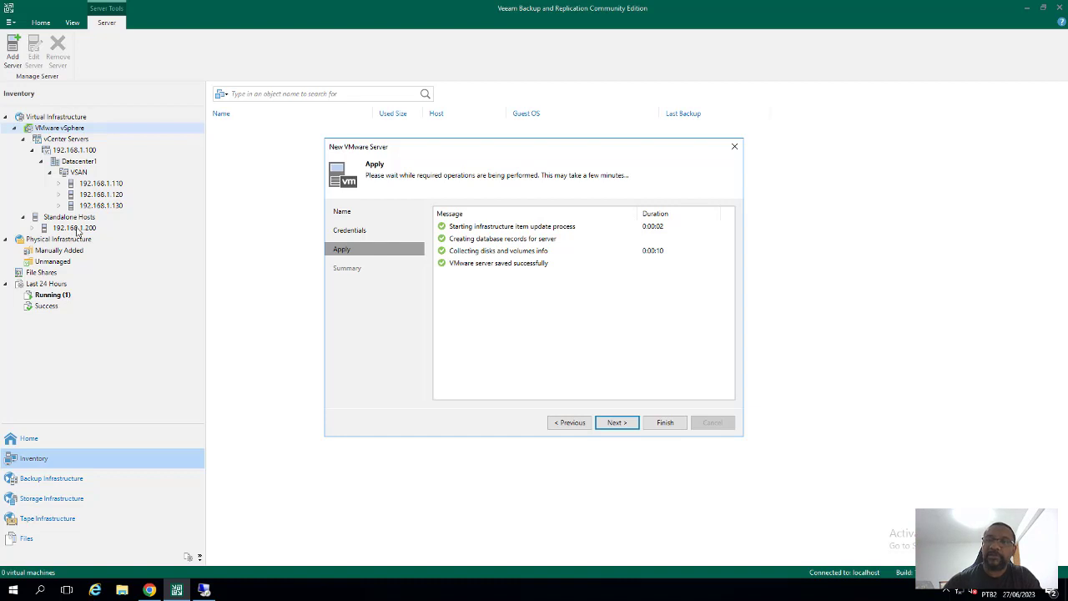
left_click(621, 423)
left_click(664, 423)
Browse host 192.168.1.200's VMs srv-sql and fw-pfsense, then return to Virtual Infrastructure
left_click(65, 228)
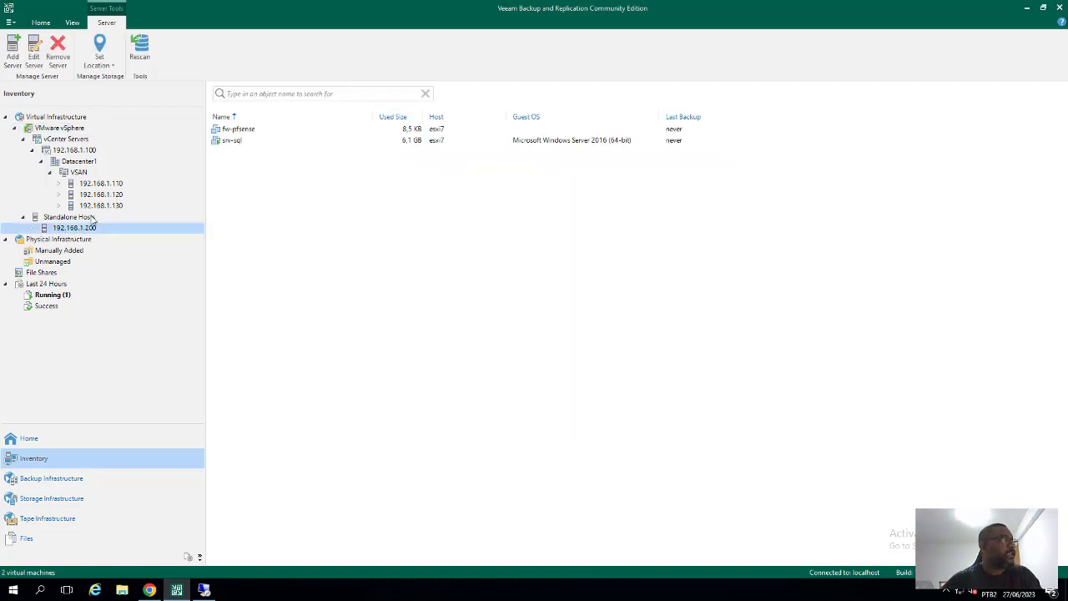
left_click(240, 142)
left_click(247, 132)
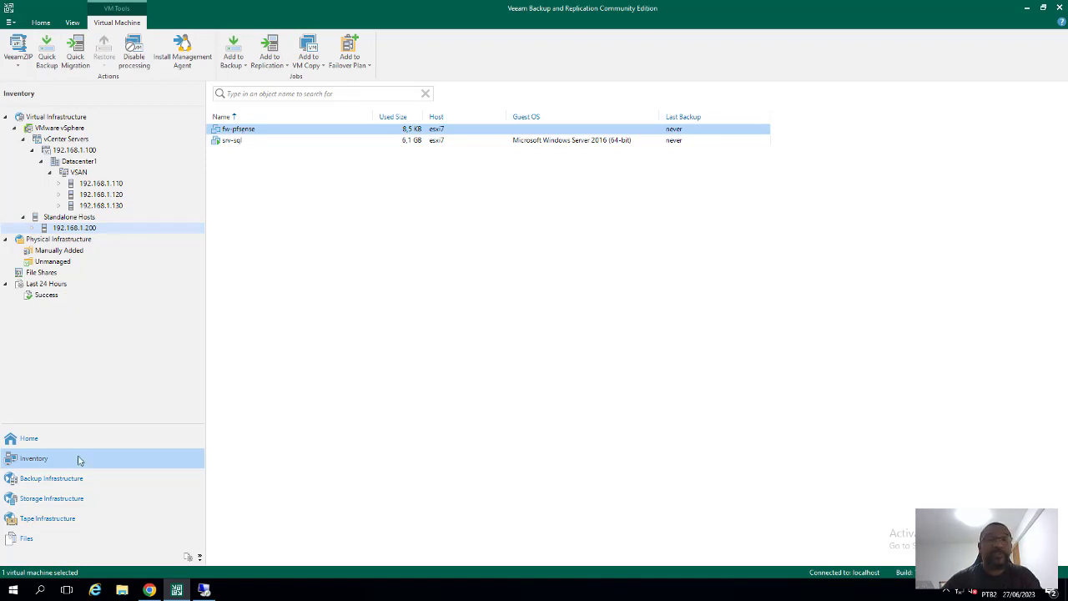
left_click(43, 119)
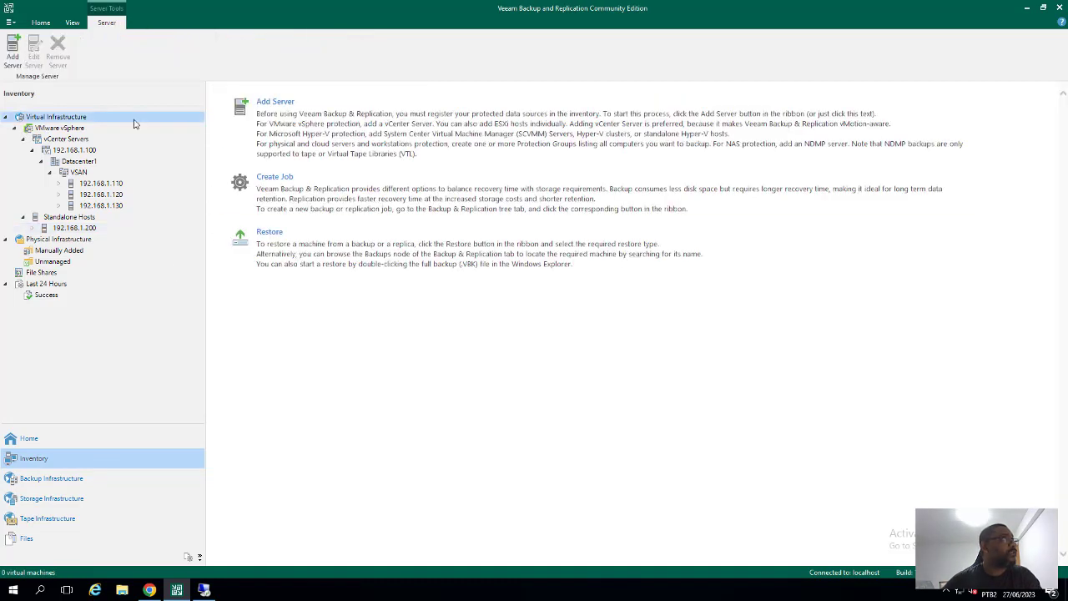
Start a new Microsoft Hyper-V server in Veeam and bring up Remote Desktop Connection
left_click(13, 55)
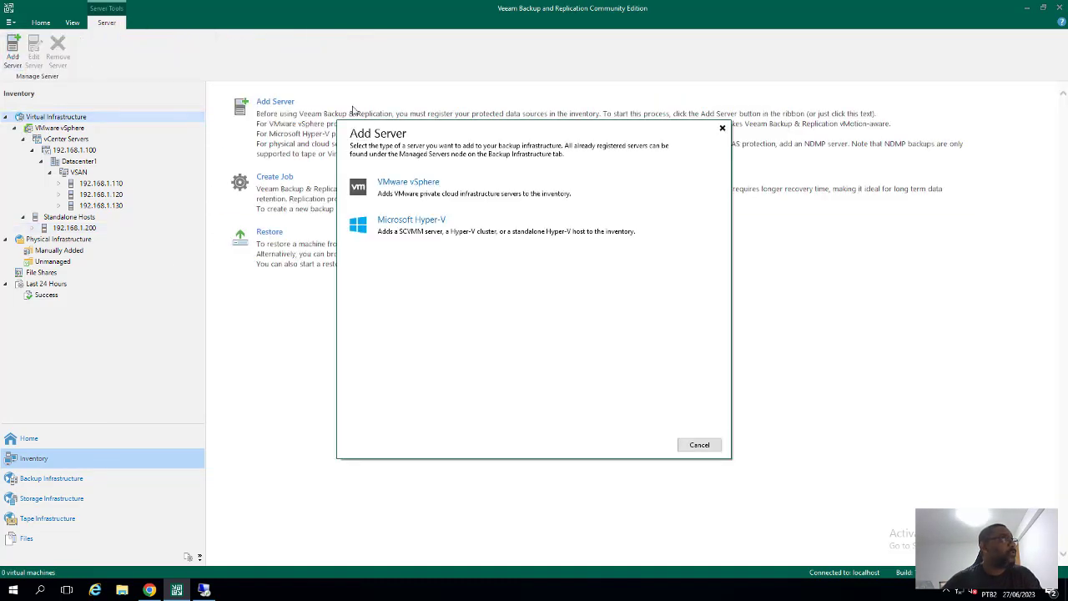
left_click(435, 229)
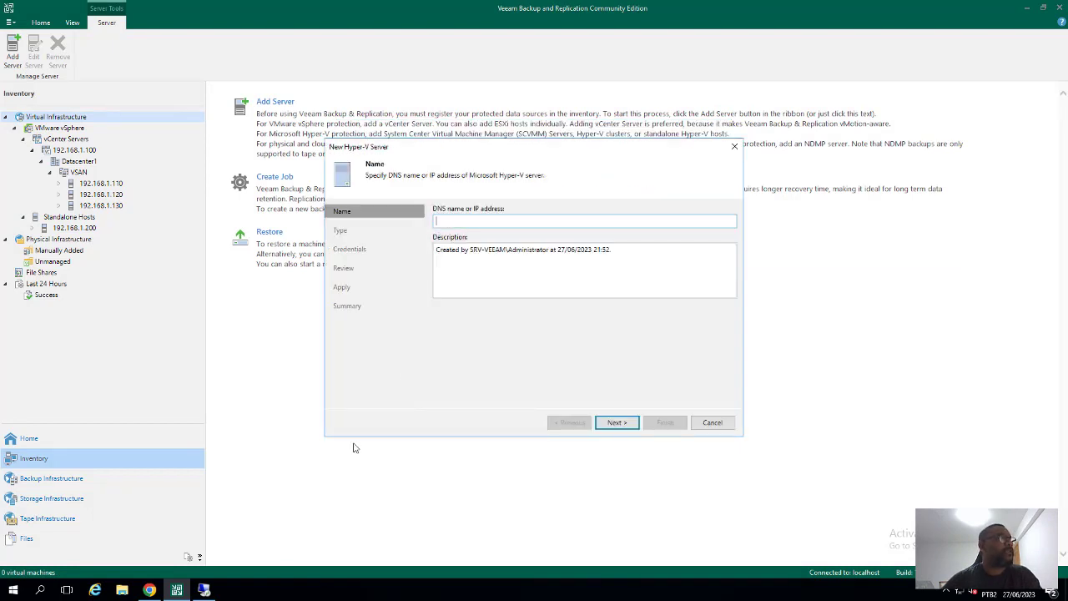
left_click(205, 591)
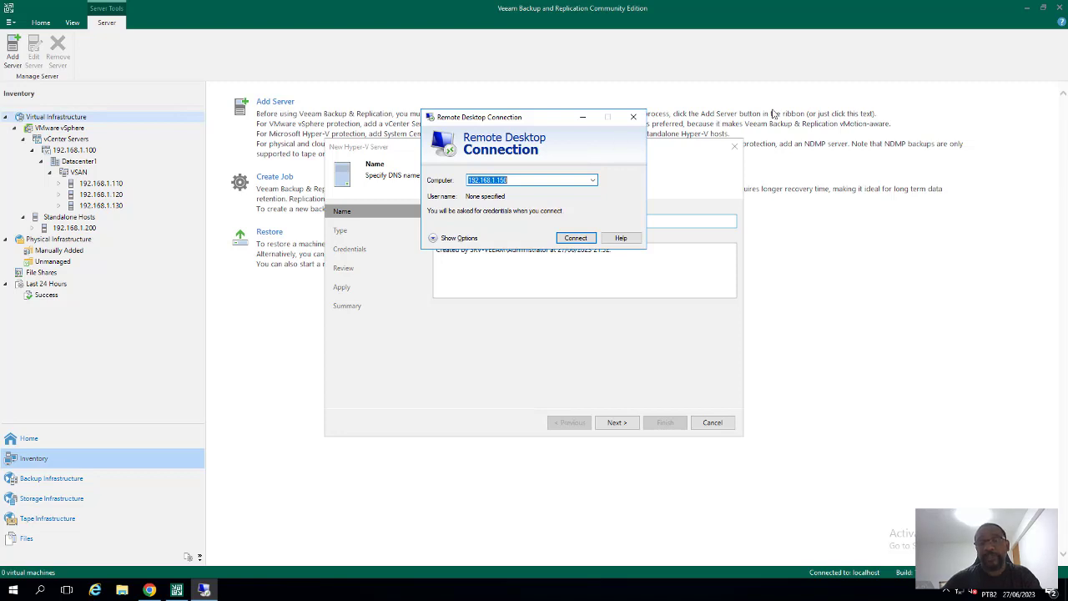
Try signing in to 192.168.1.150 as administrator and dismiss the access denied message
left_click(576, 239)
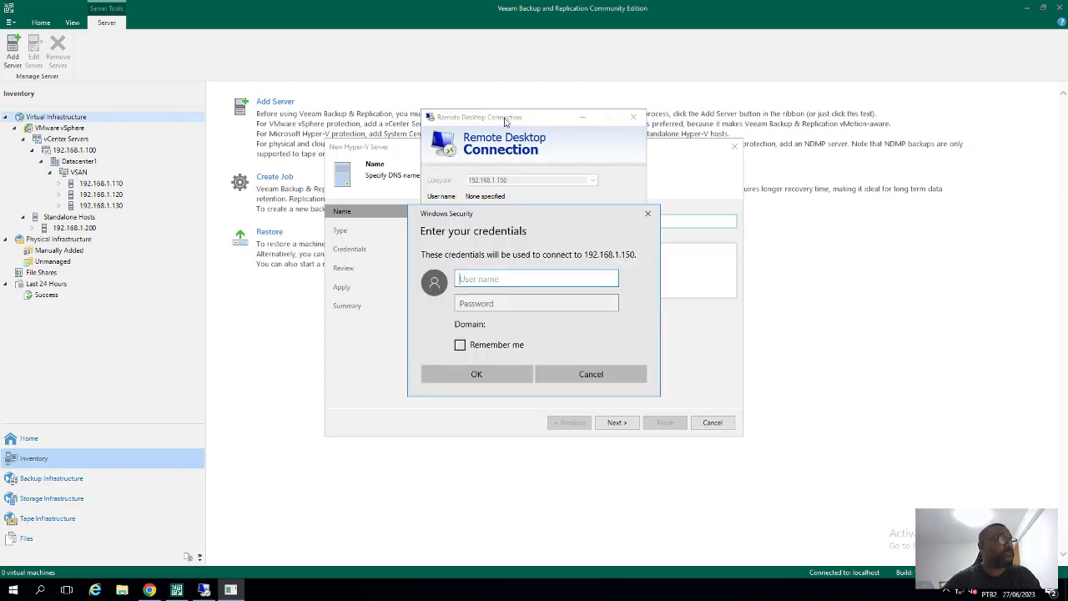
type("adminis")
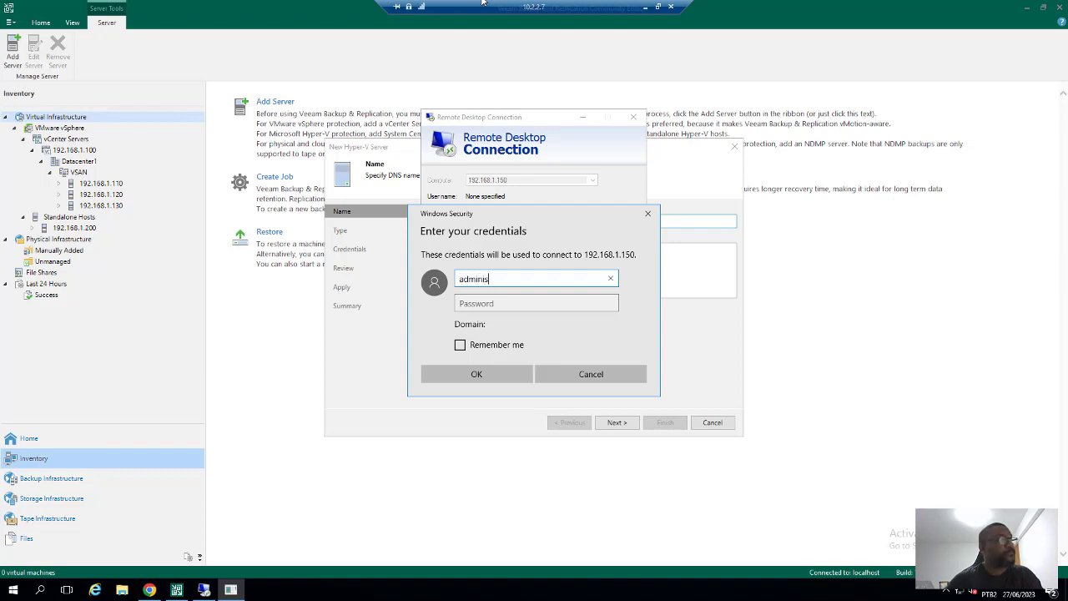
type("trator")
key("Tab")
type("••••••••••")
key("Return")
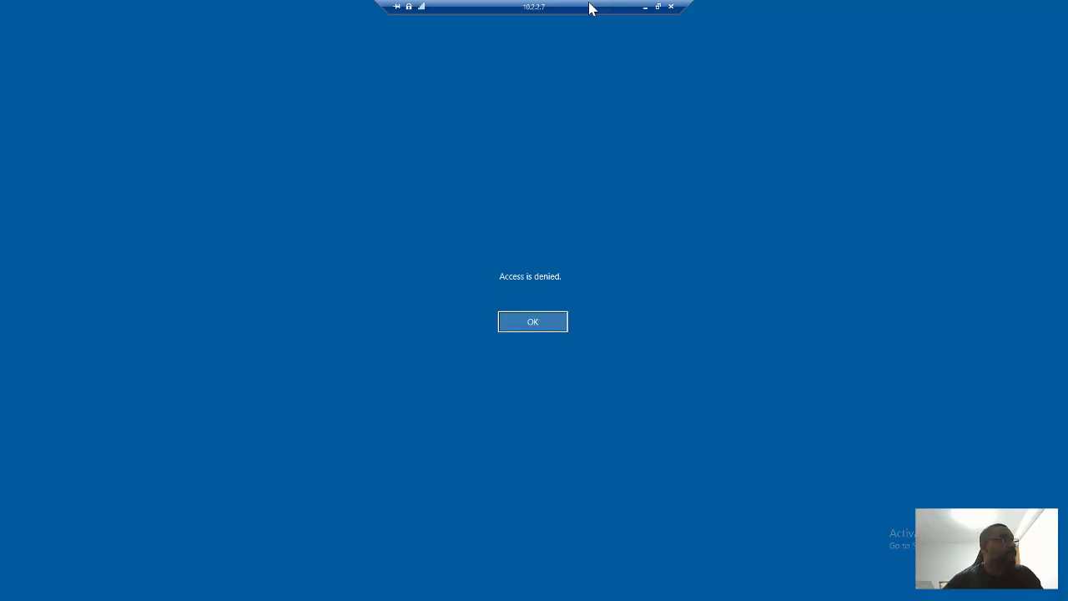
left_click(535, 324)
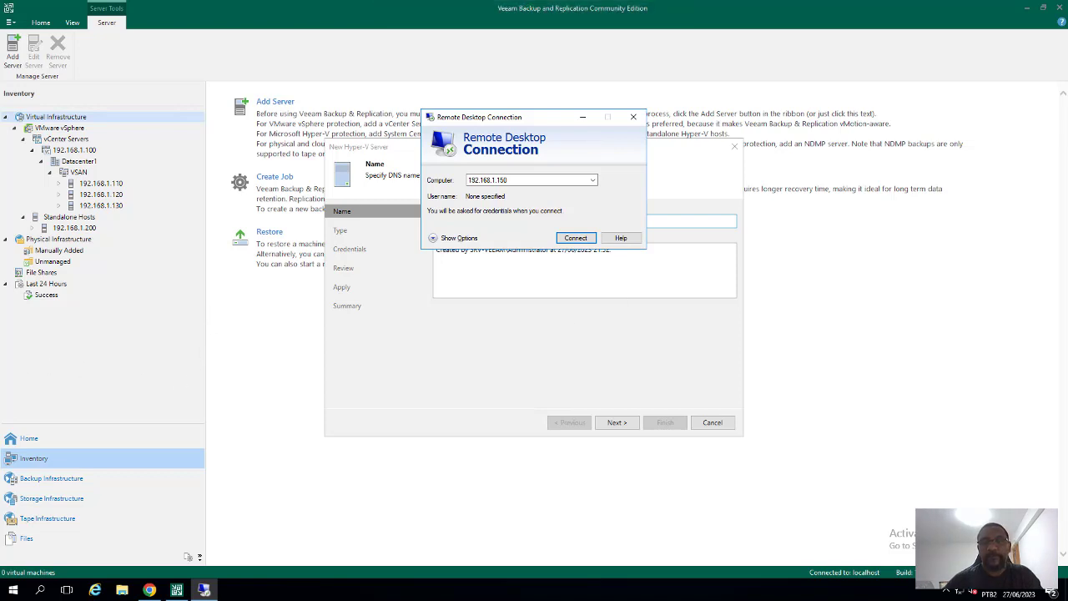
Connect to 192.168.1.170 as administrator with its password, accepting the certificate warning
double_click(540, 217)
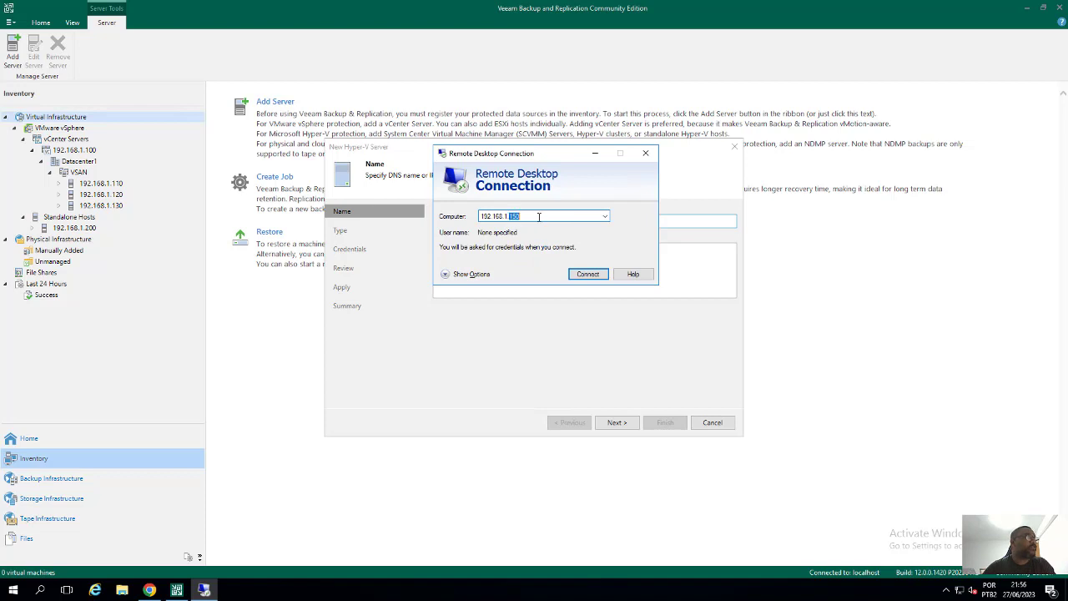
key("BackSpace")
type("170")
left_click(585, 276)
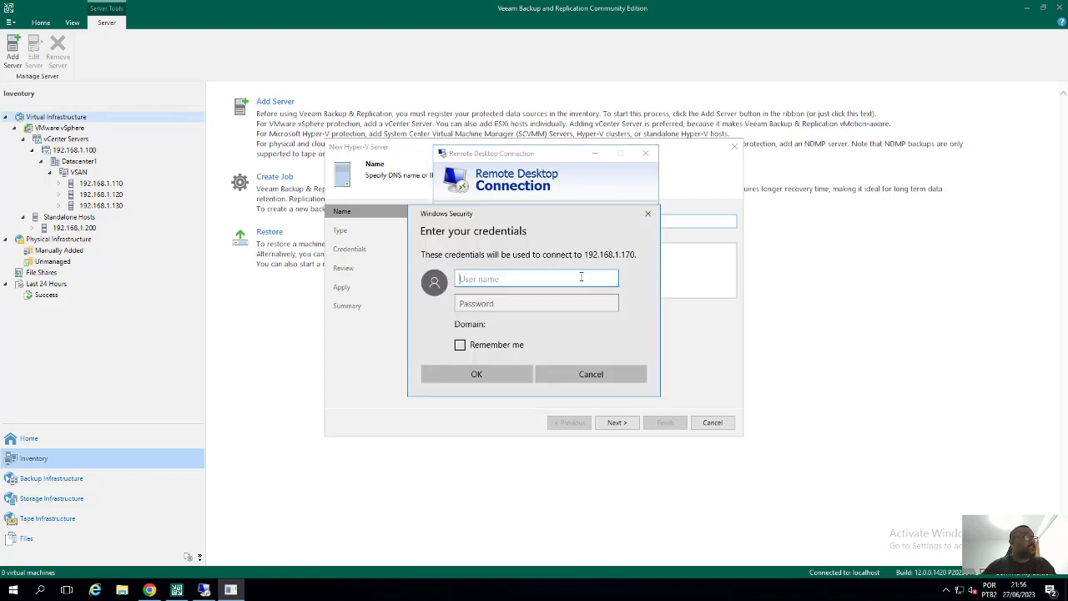
type("administra")
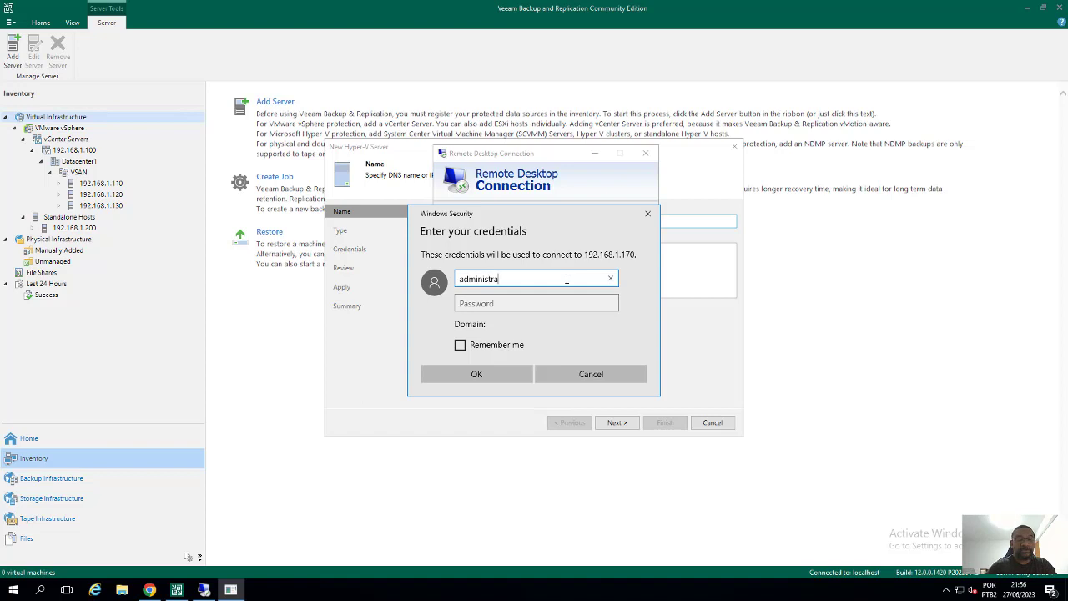
type("ttor")
key("BackSpace")
key("BackSpace")
key("BackSpace")
type("or")
key("Tab")
type("••••••")
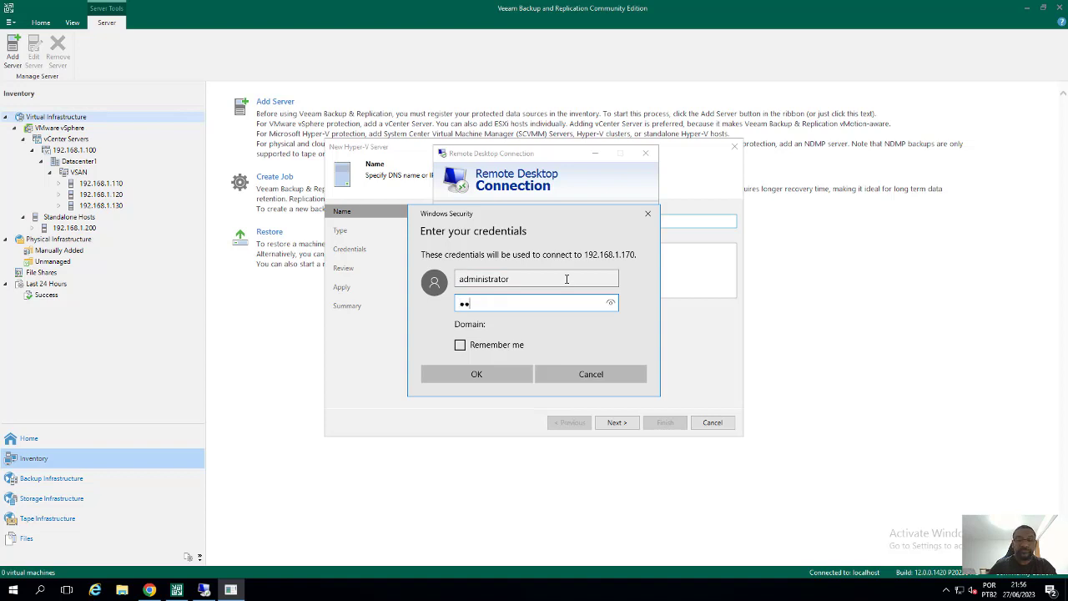
type("••••")
key("Return")
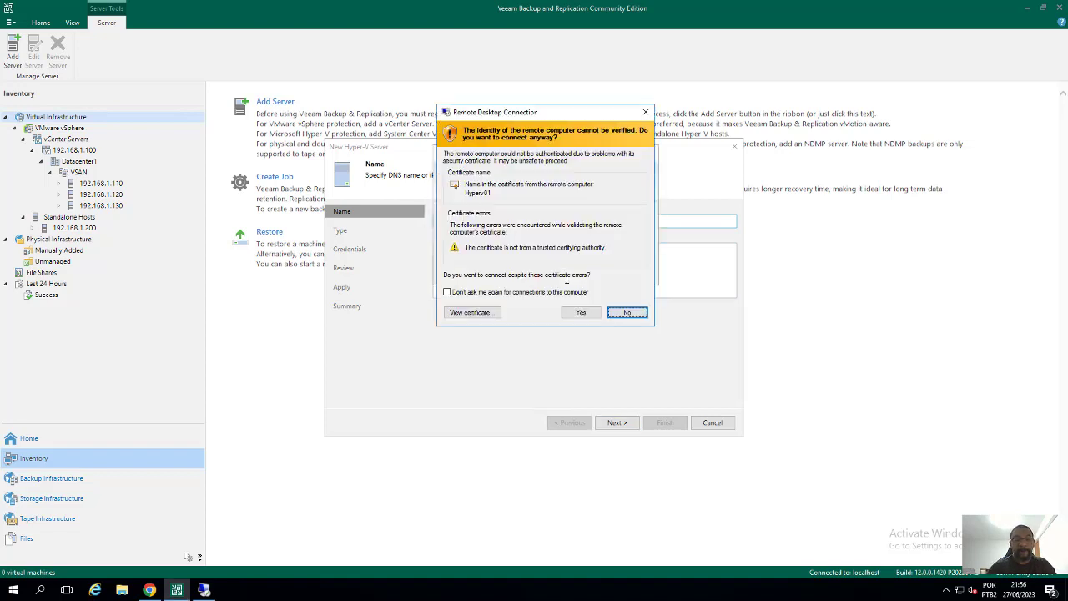
left_click(581, 312)
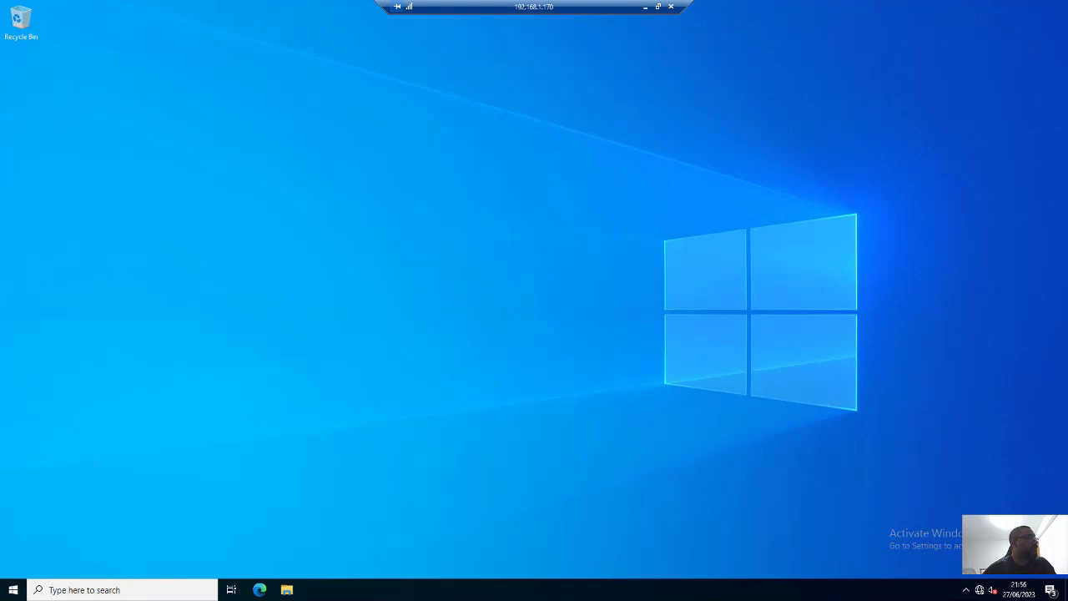
Check in Hyper-V Manager on HYPERV01 that srv-fileserver is running, then close it
left_click(12, 590)
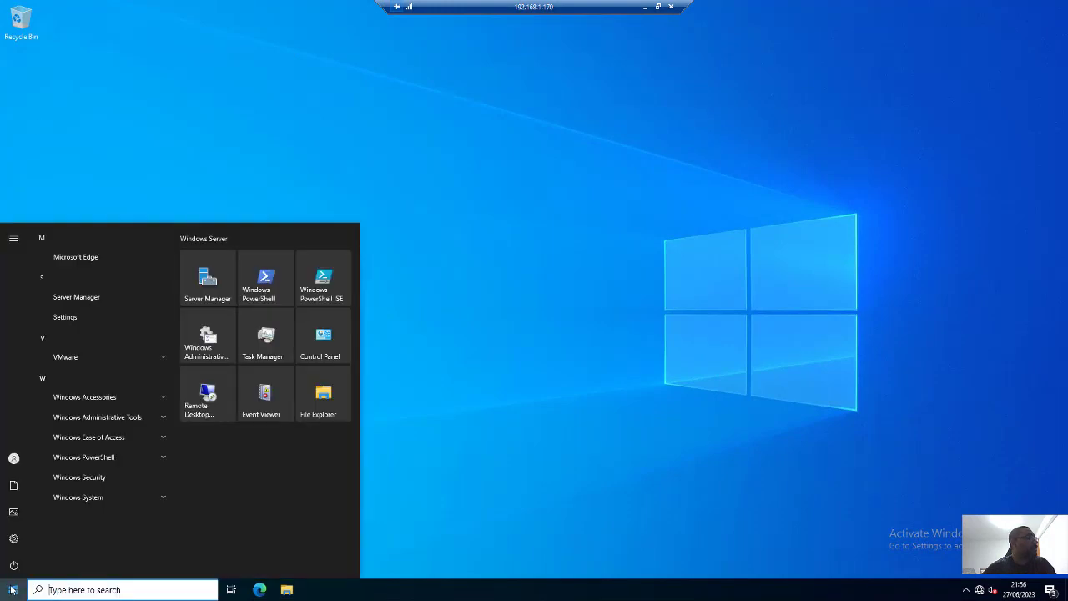
left_click(194, 341)
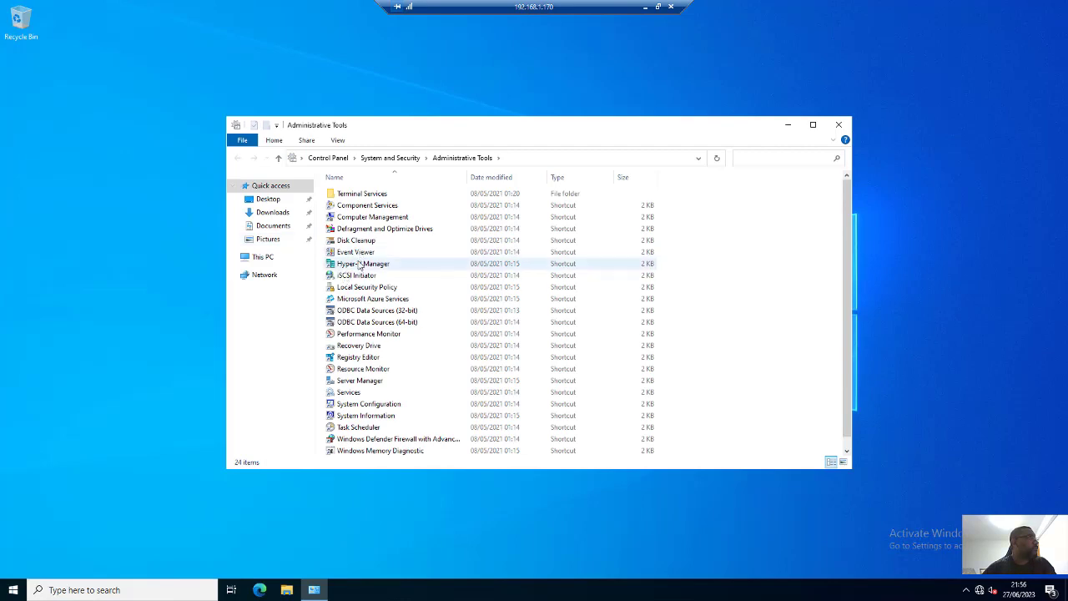
double_click(360, 264)
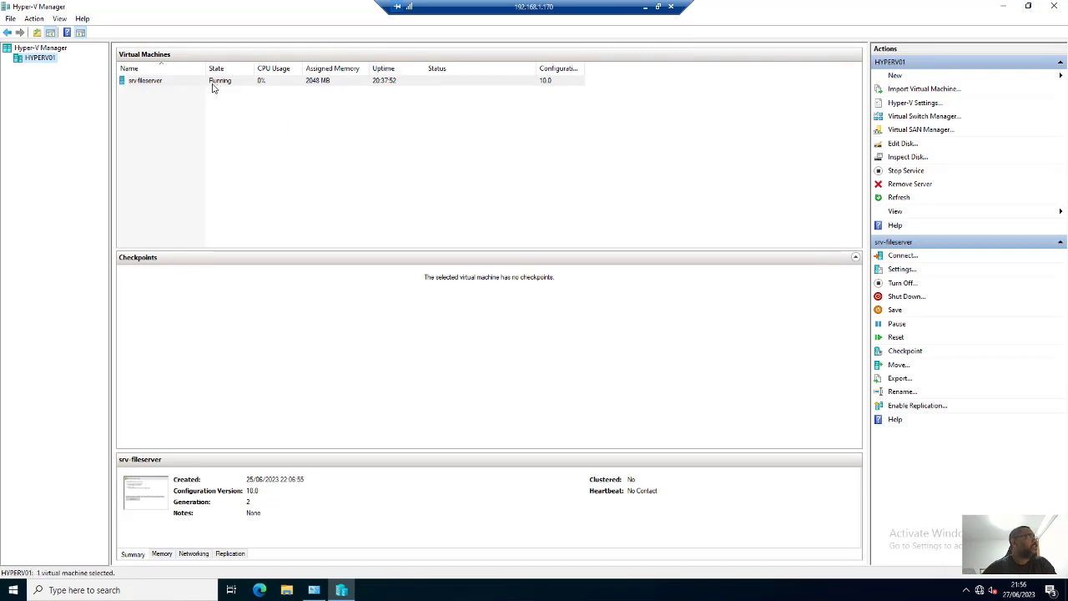
left_click(1055, 6)
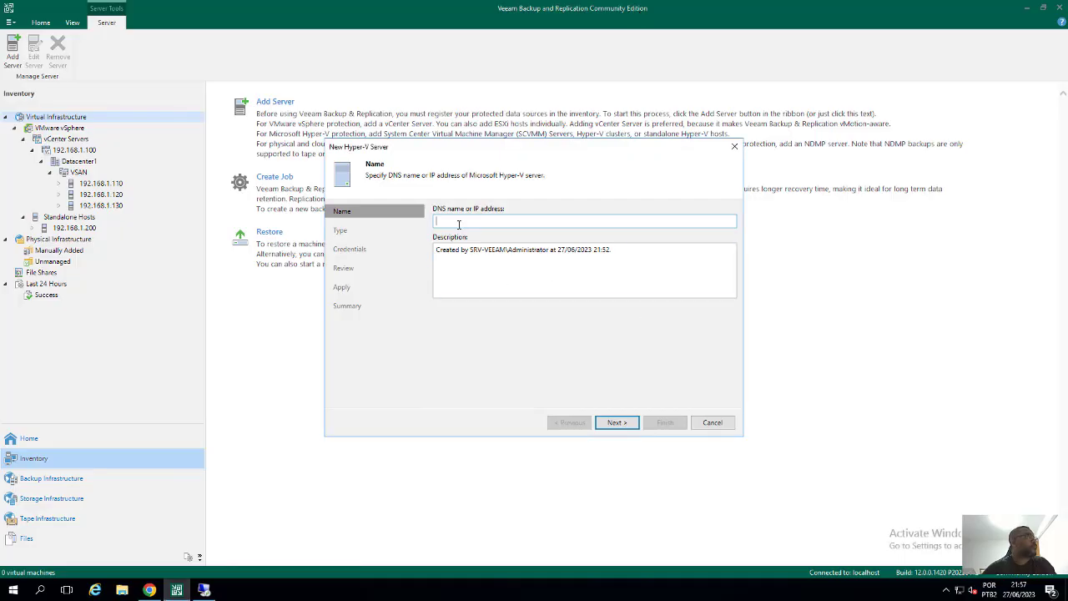
Enter 192.168.1.170 as the server address and choose Microsoft Hyper-V server (standalone)
type("92")
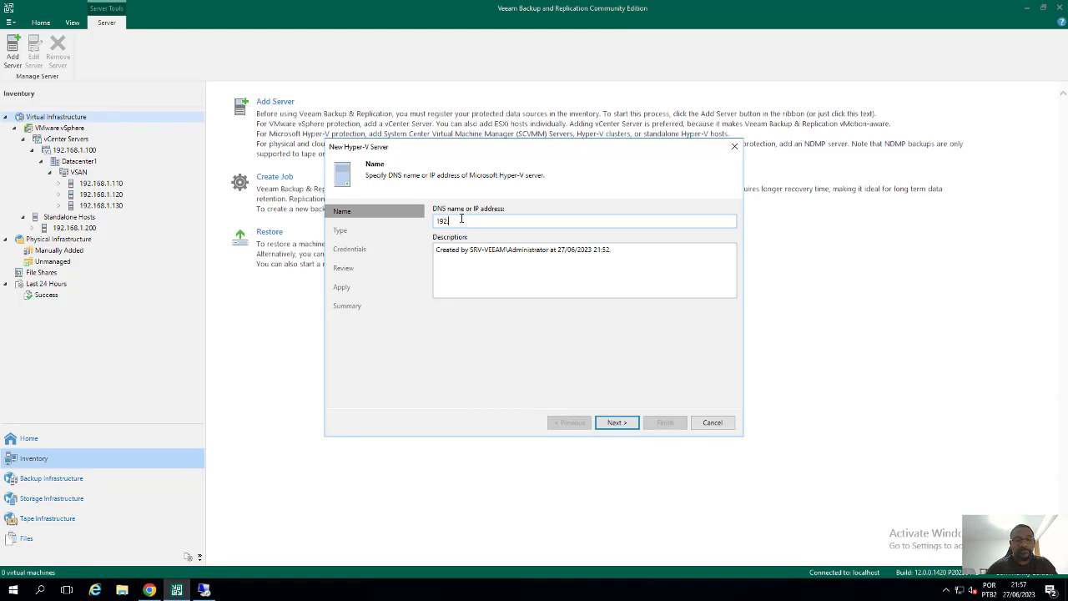
type(".168.1.170")
left_click(615, 423)
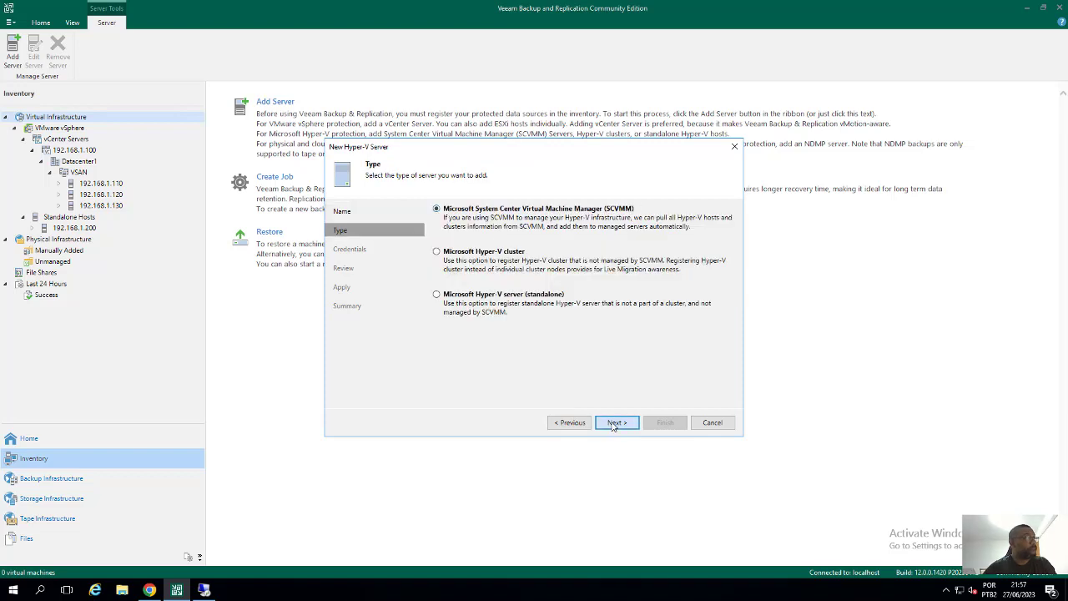
left_click(506, 302)
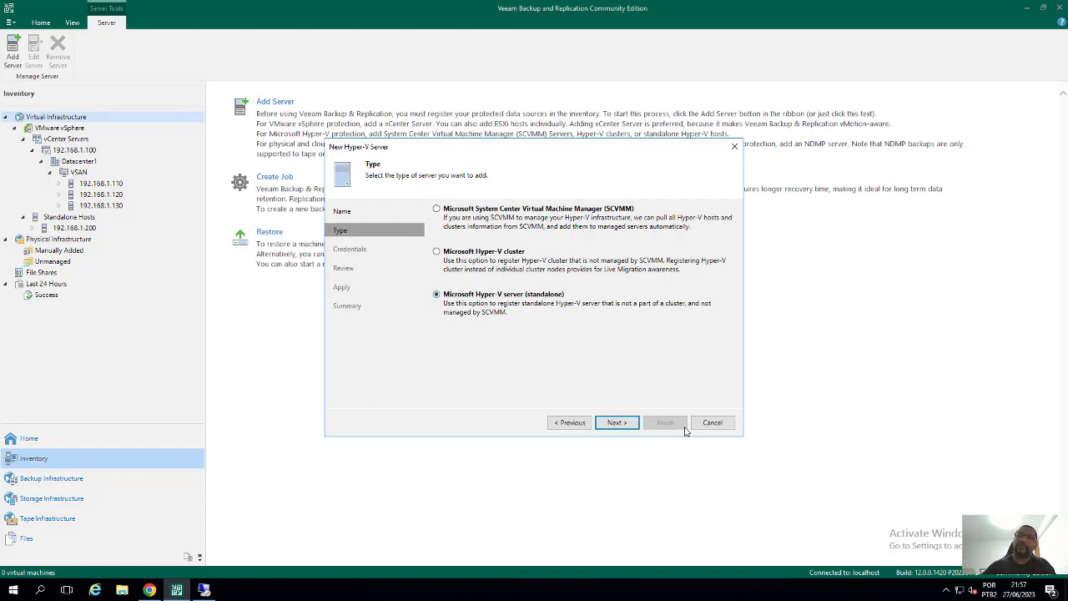
left_click(629, 424)
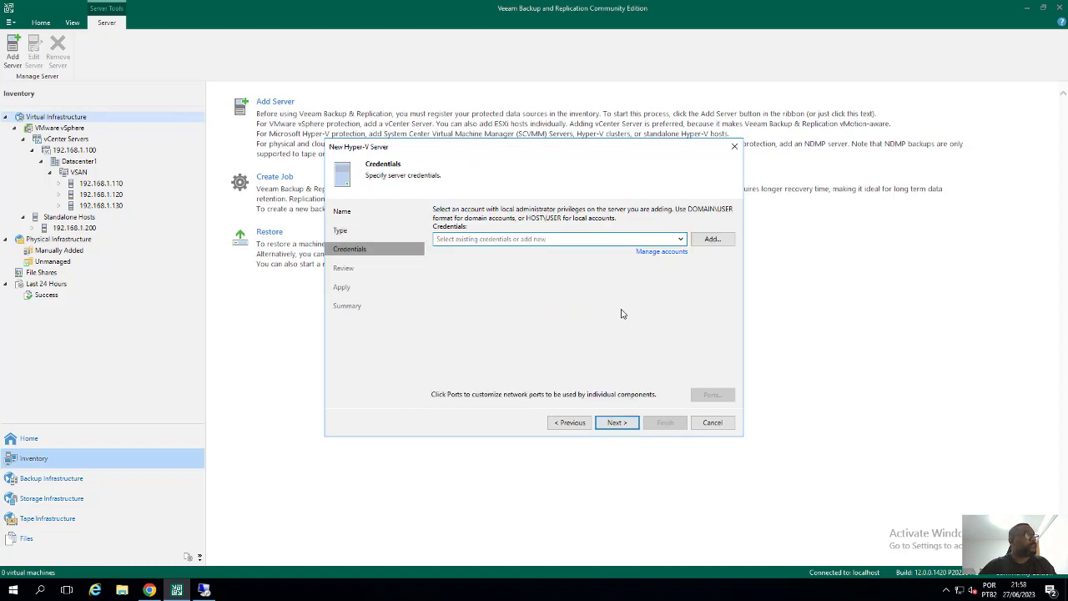
Start a new credential, cancel it, and glance at the saved credentials list without choosing one
left_click(712, 240)
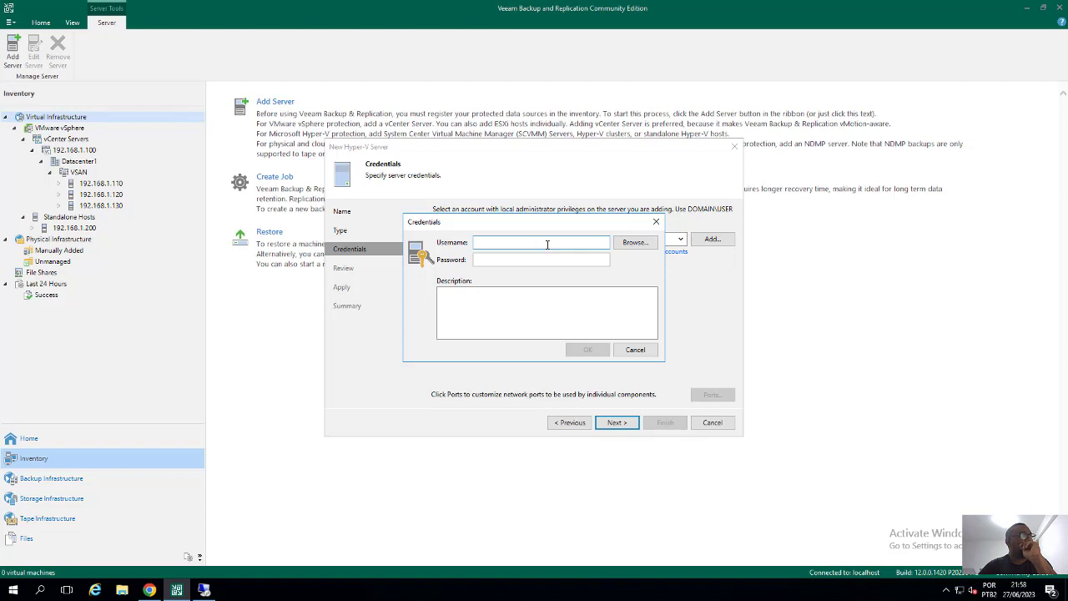
type("hy")
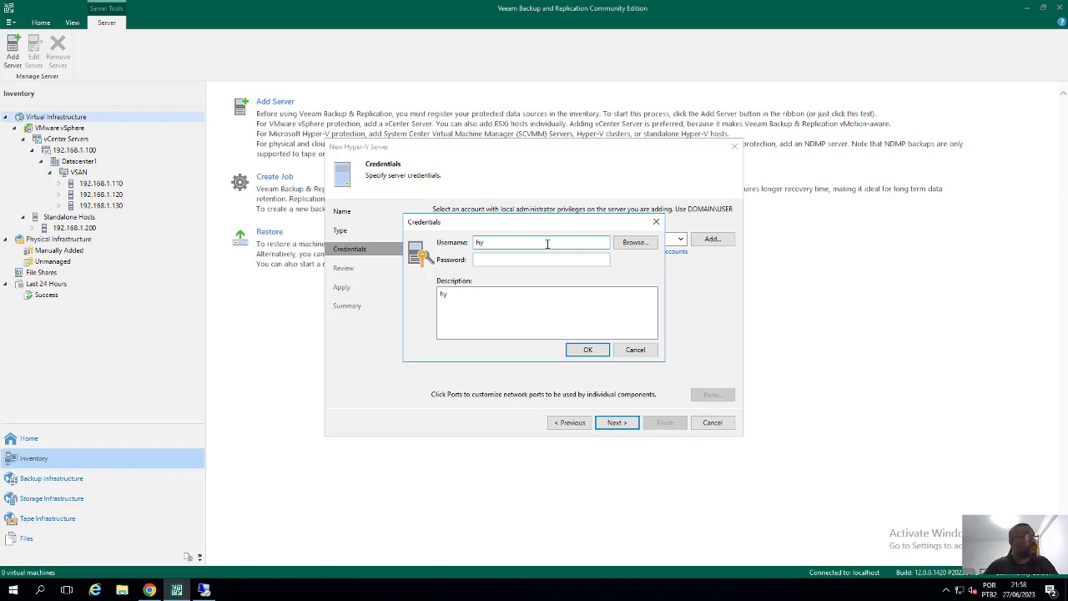
left_click(635, 350)
left_click(680, 239)
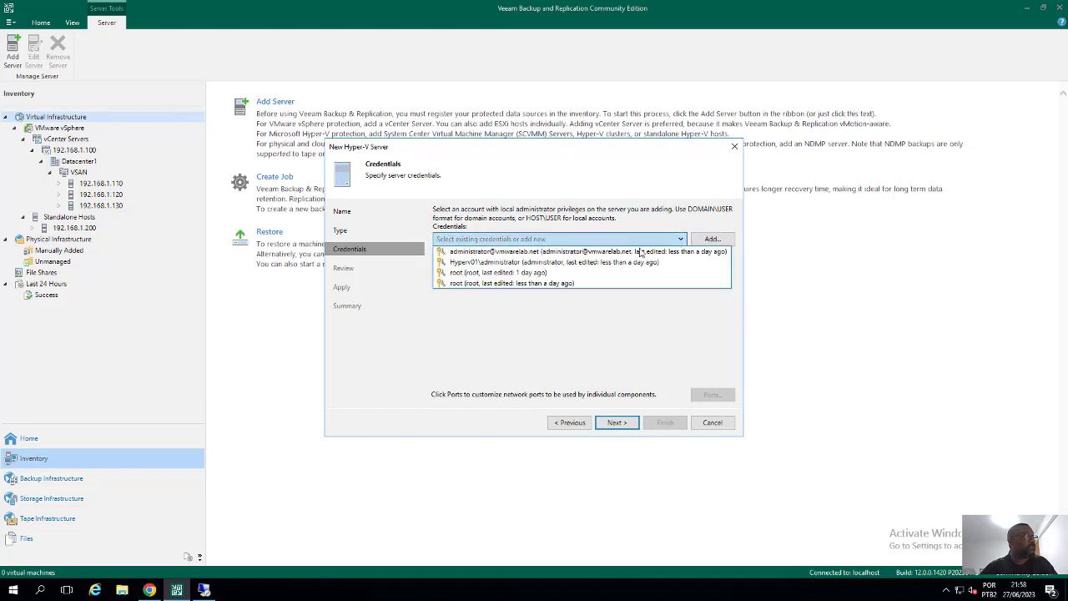
left_click(661, 351)
In the credentials manager, remove the Hyper-V host administrator account
left_click(657, 254)
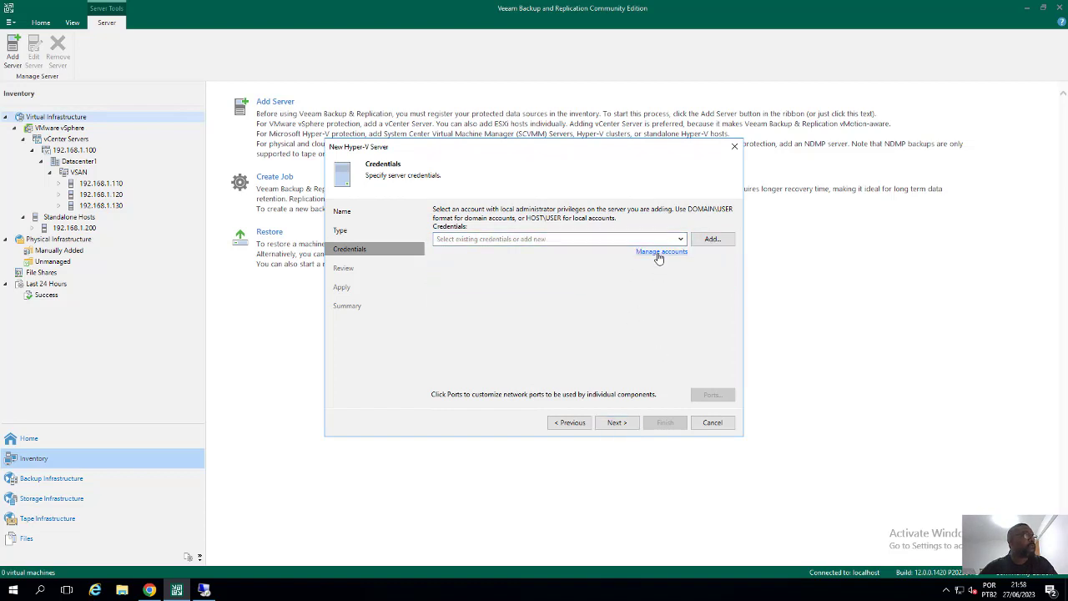
left_click(411, 243)
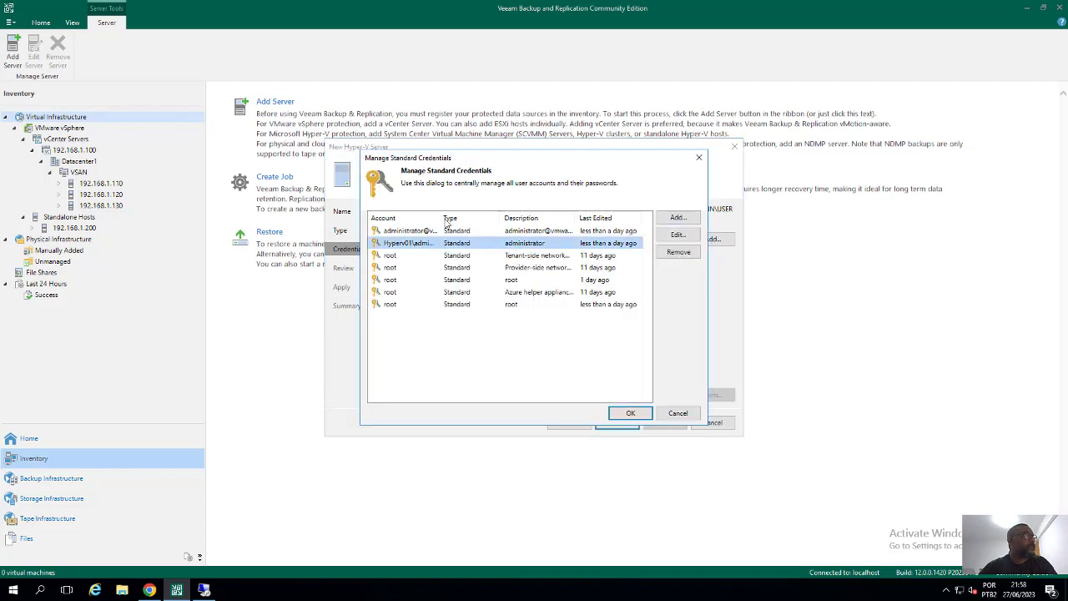
left_click_drag(436, 218, 544, 218)
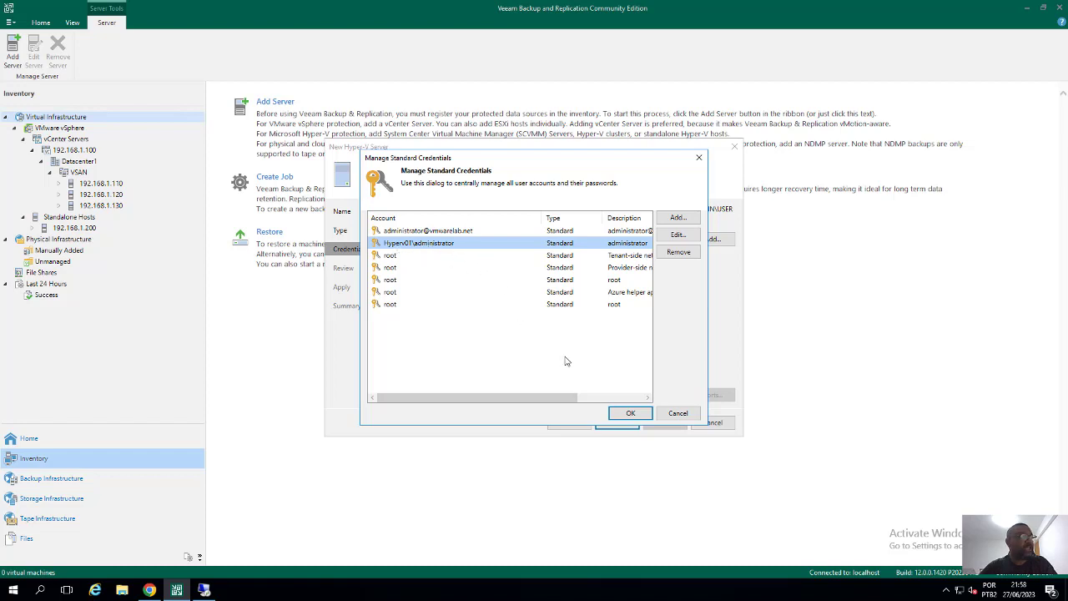
left_click(680, 252)
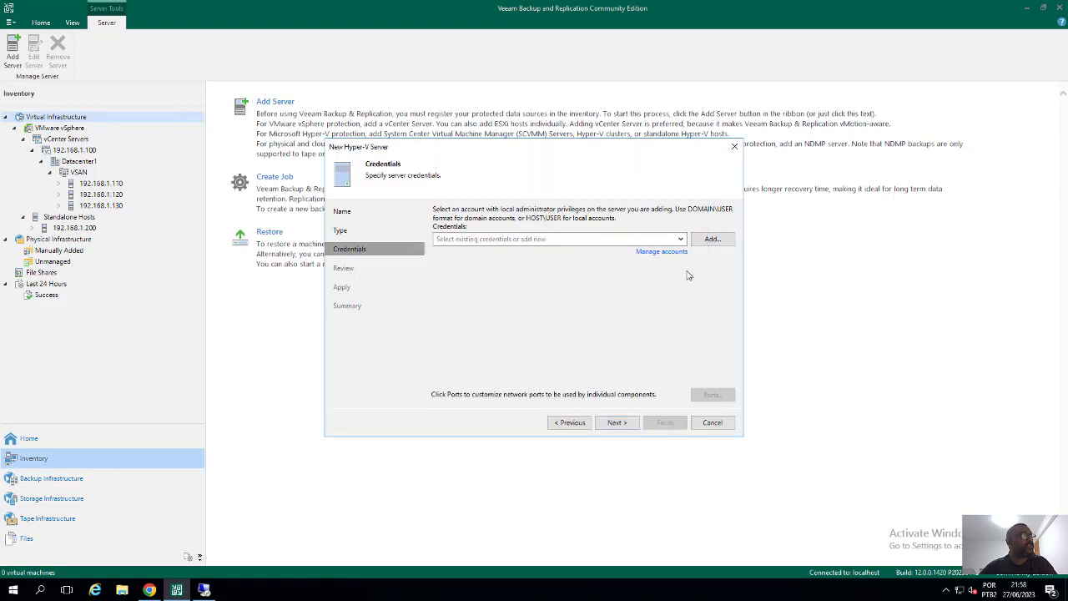
Add a Hyper-V host administrator credential with its username and password, then validate the host
left_click(712, 239)
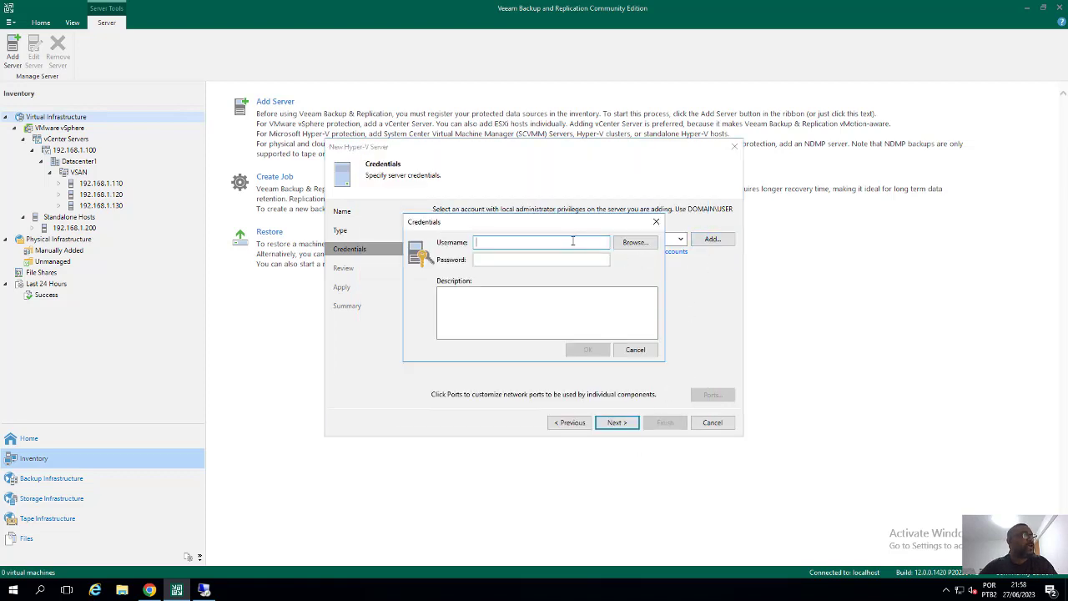
type("Hyperv")
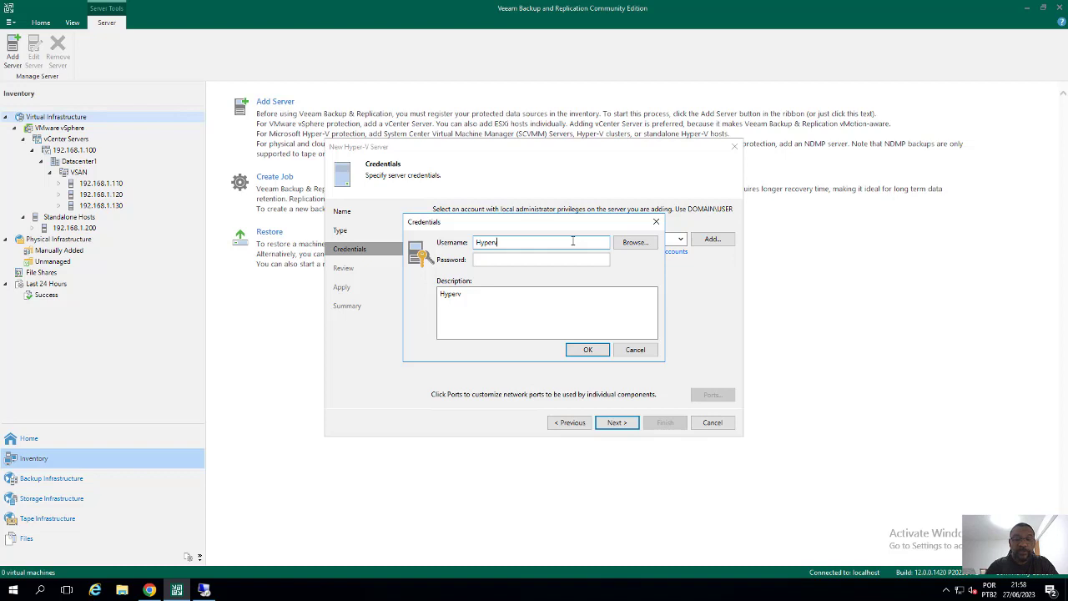
type("01")
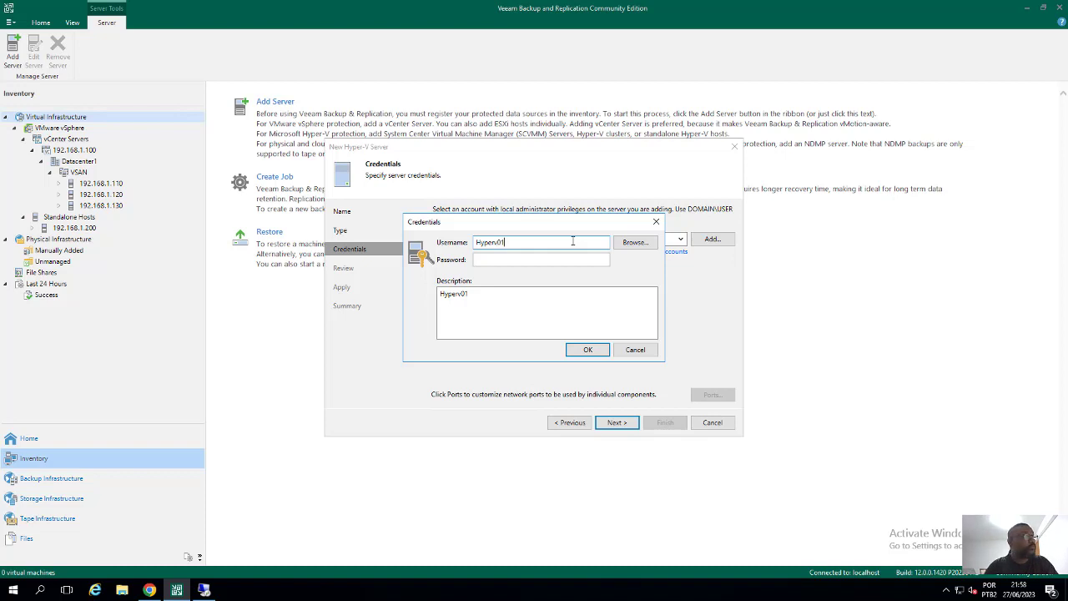
type("\\administrator")
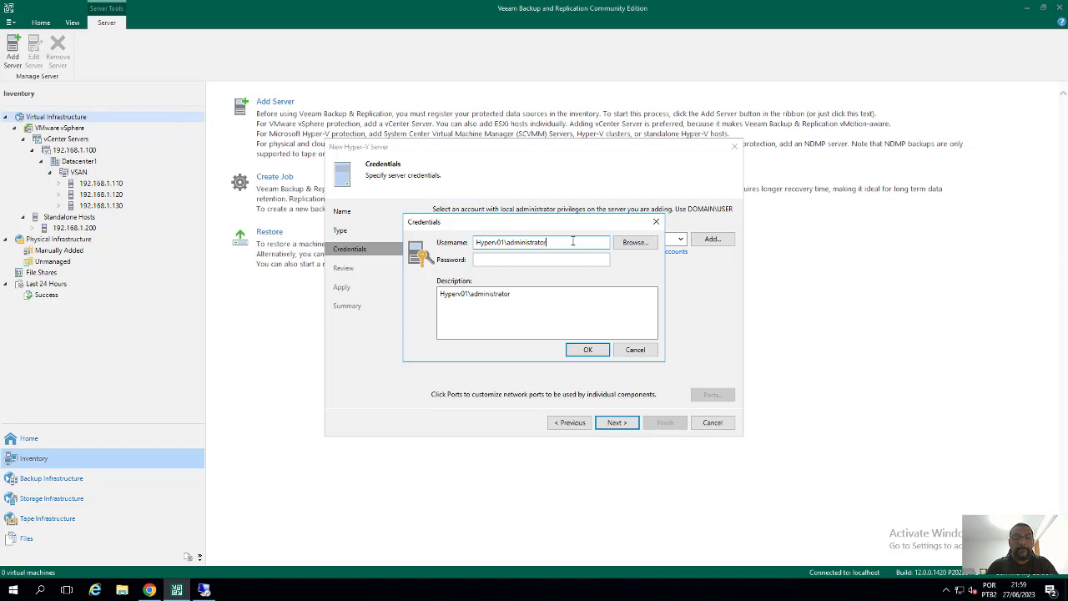
key("Tab")
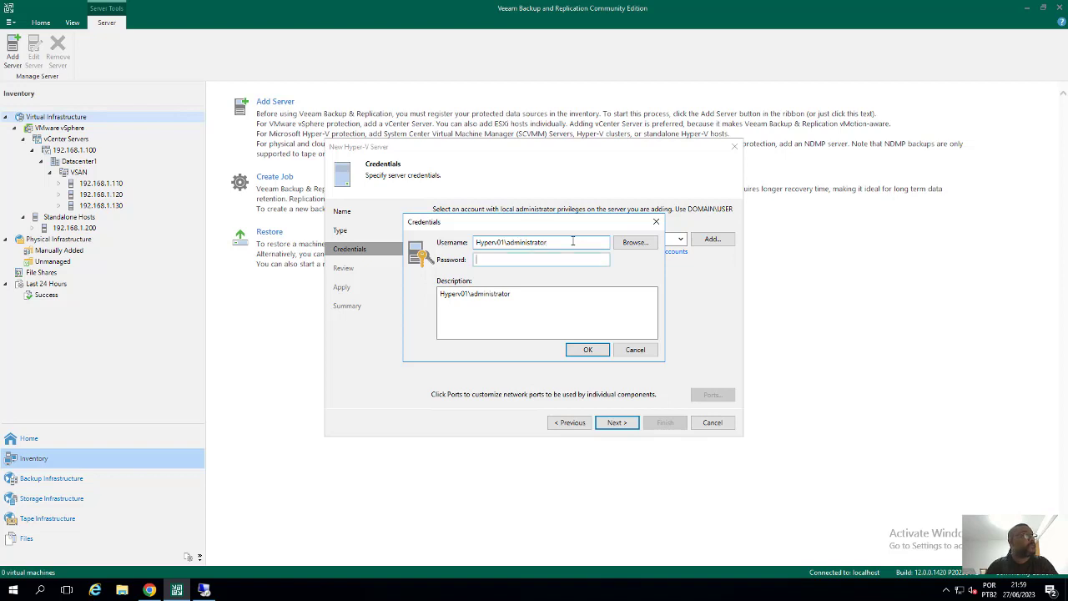
type("P•••••")
key("BackSpace")
key("BackSpace")
key("BackSpace")
key("BackSpace")
key("BackSpace")
key("BackSpace")
type("P")
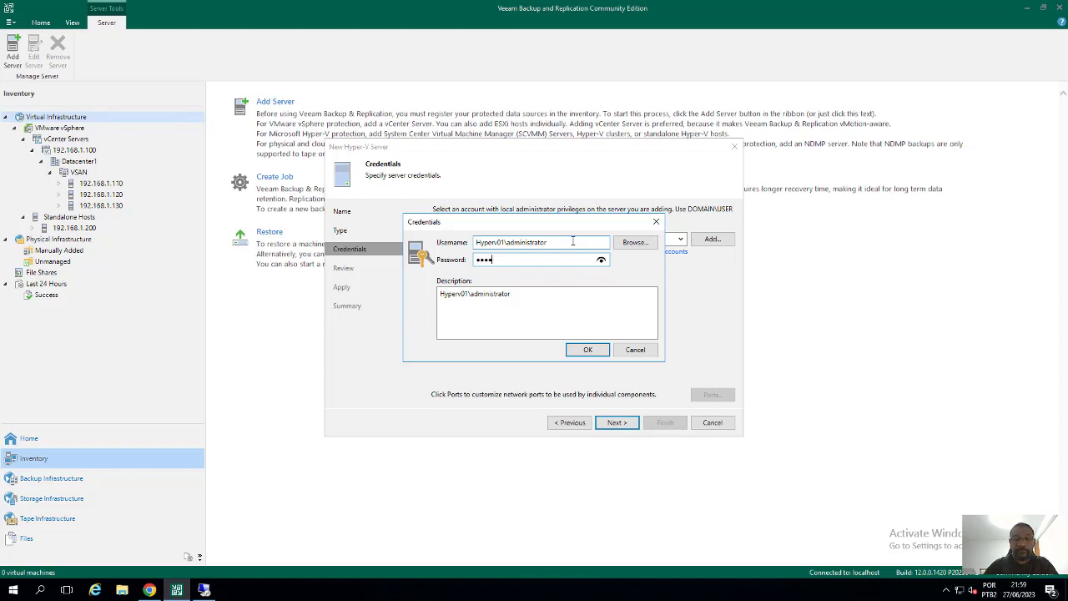
type("•••••••••")
left_click(587, 350)
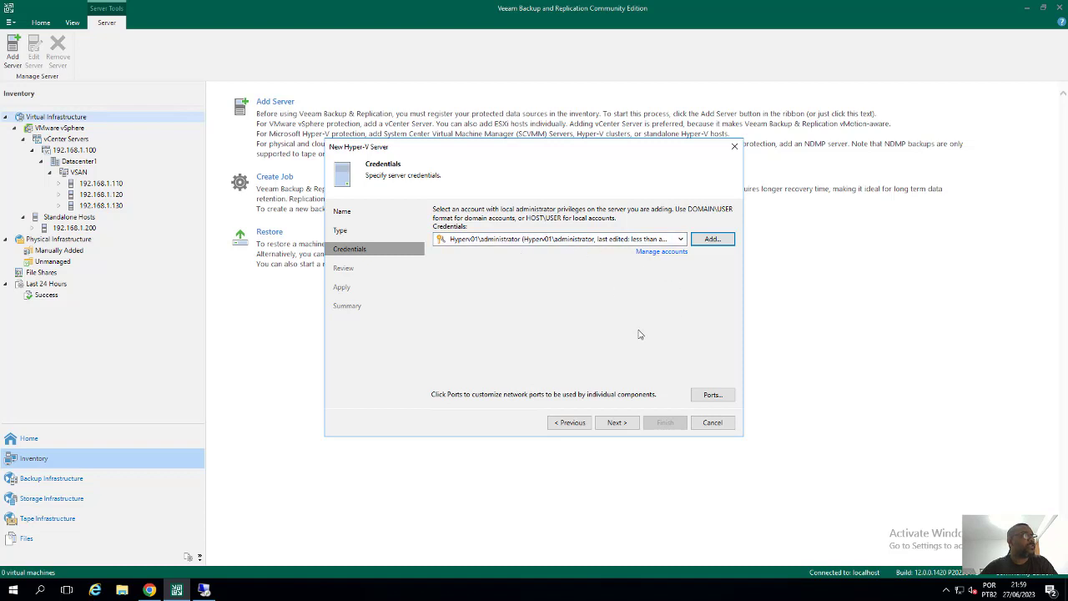
left_click(618, 429)
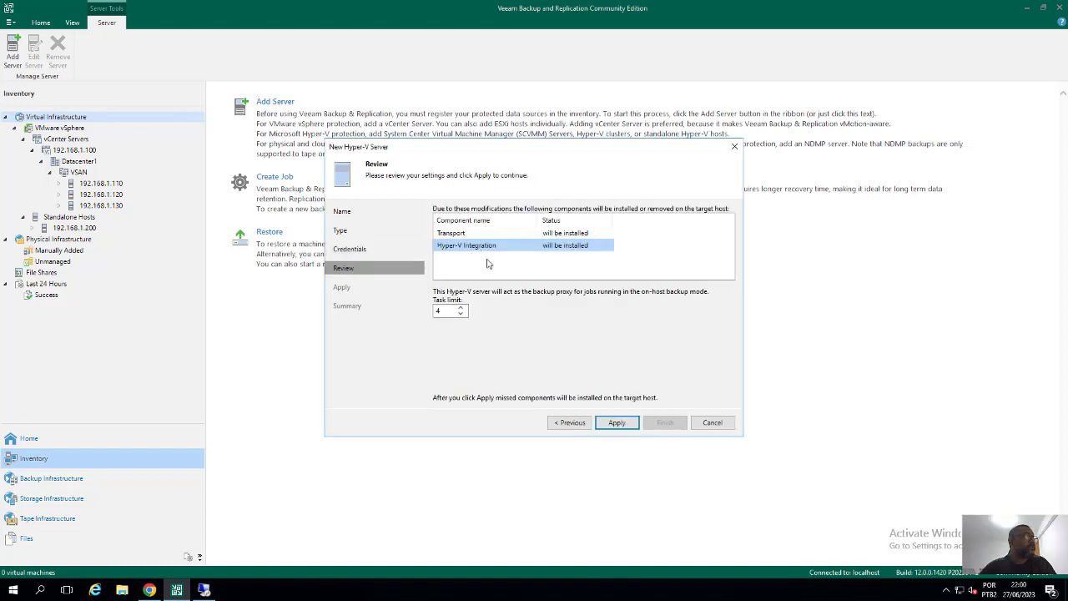
Review the Transport and Hyper-V Integration components and task limit 4, then apply to install them
left_click(457, 234)
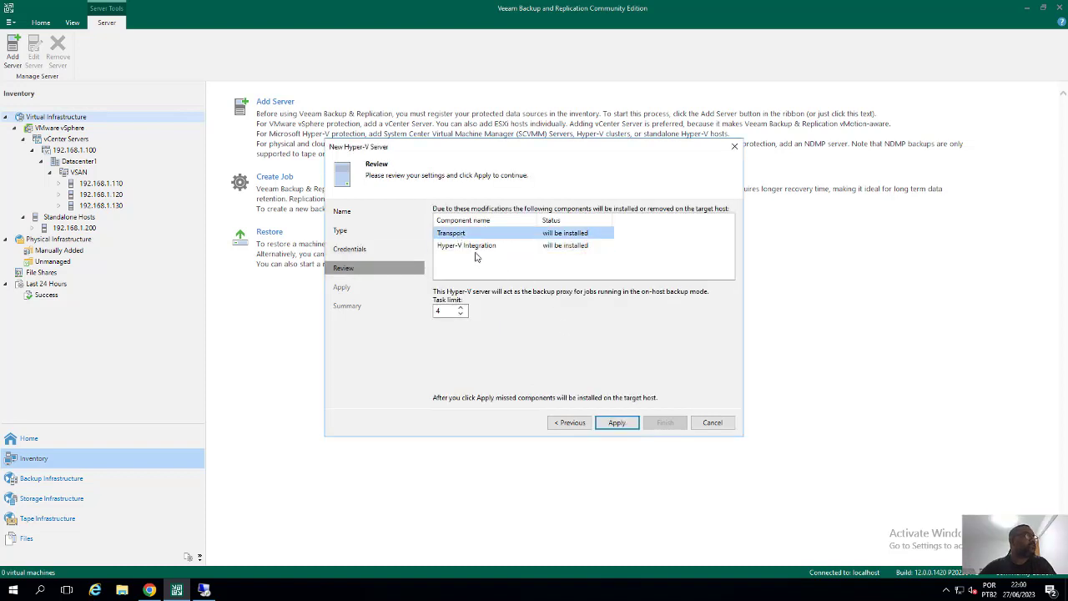
left_click(462, 246)
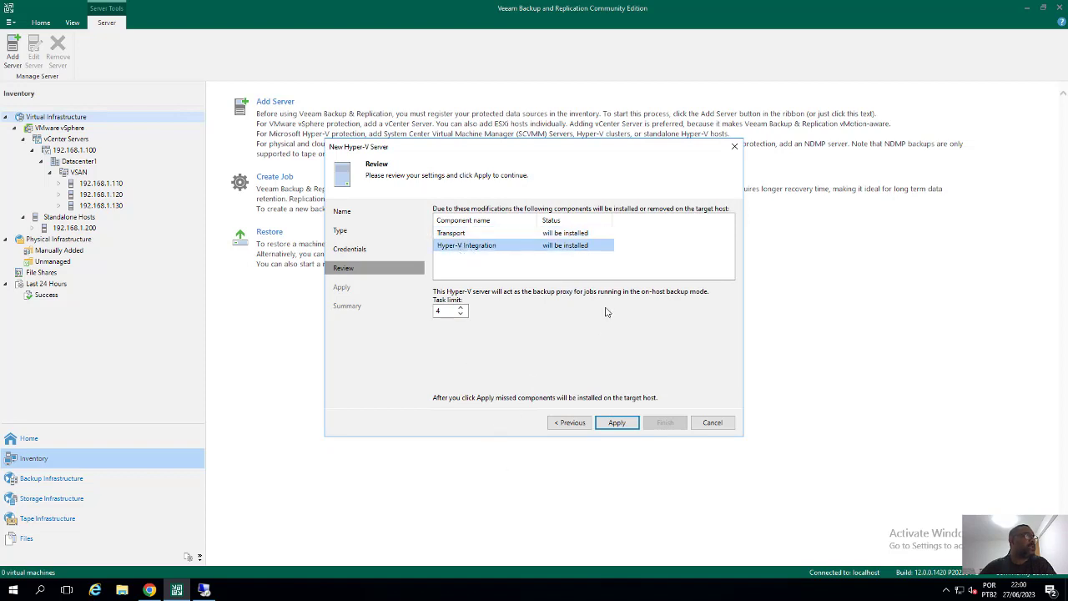
double_click(447, 312)
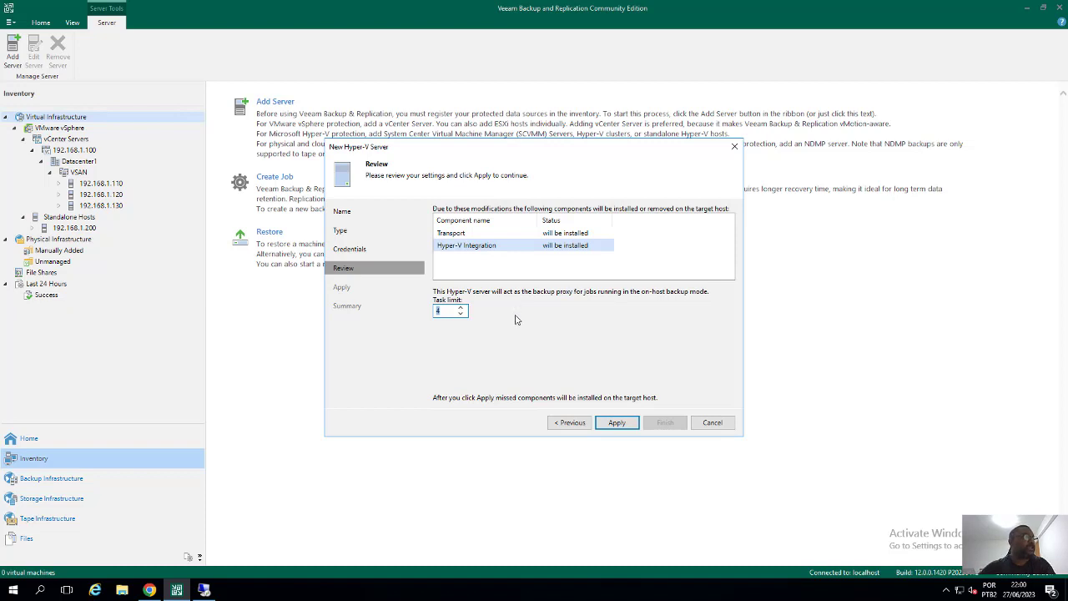
left_click(619, 424)
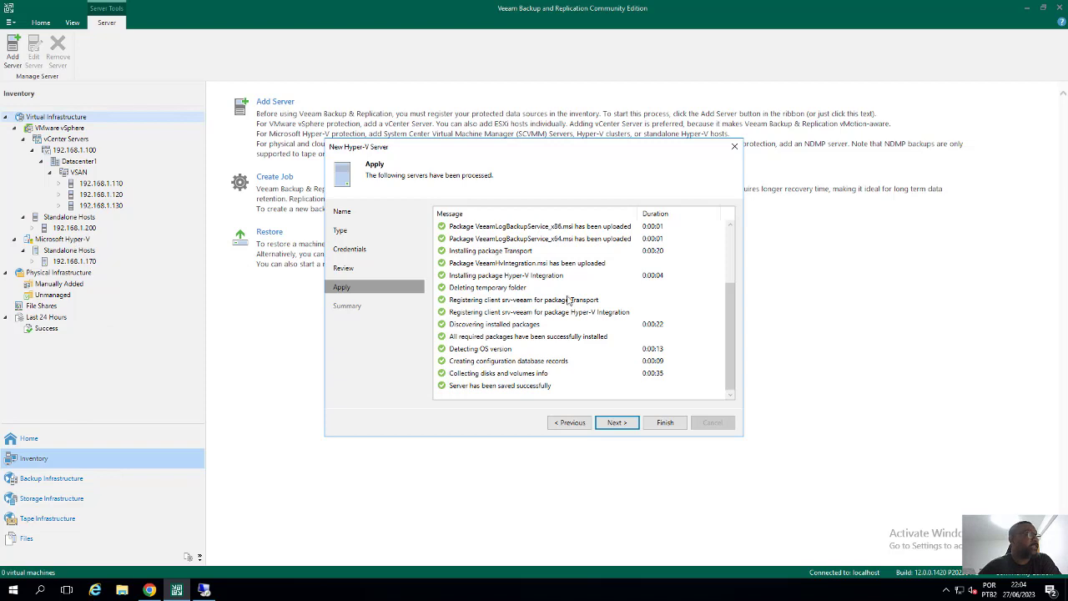
Check the apply log shows 'Server has been saved successfully', then finish the New Hyper-V Server wizard
scroll(729, 328, "up", 1)
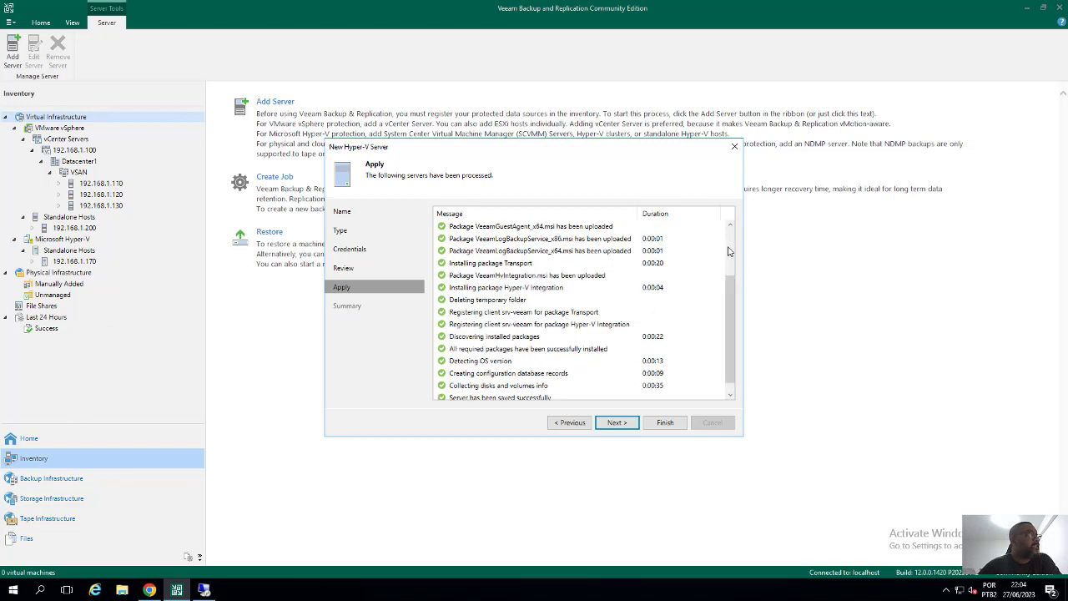
scroll(732, 264, "up", 2)
scroll(732, 265, "up", 2)
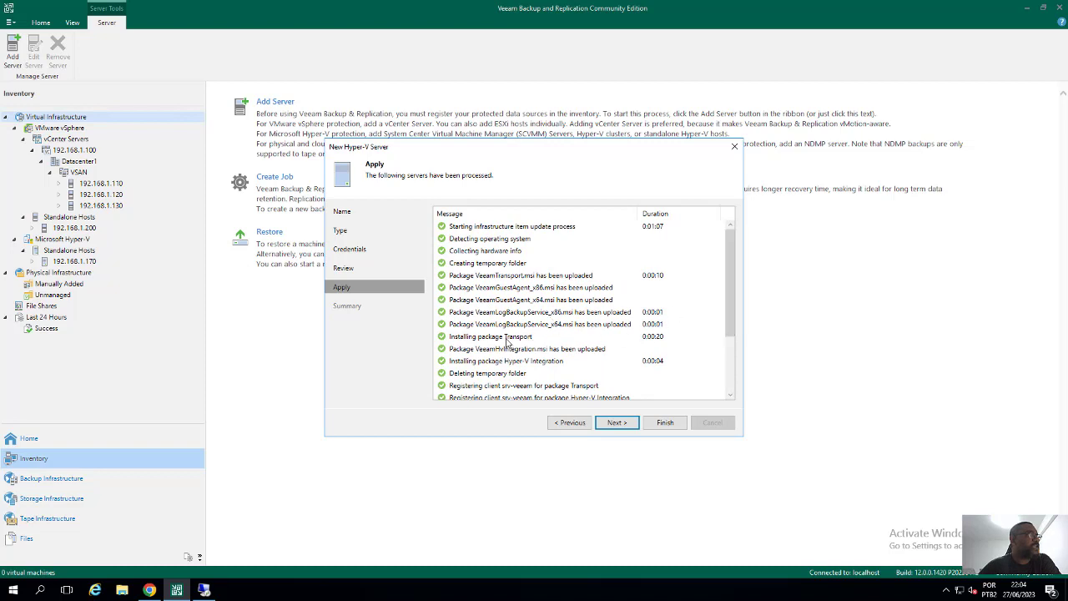
left_click_drag(732, 306, 730, 380)
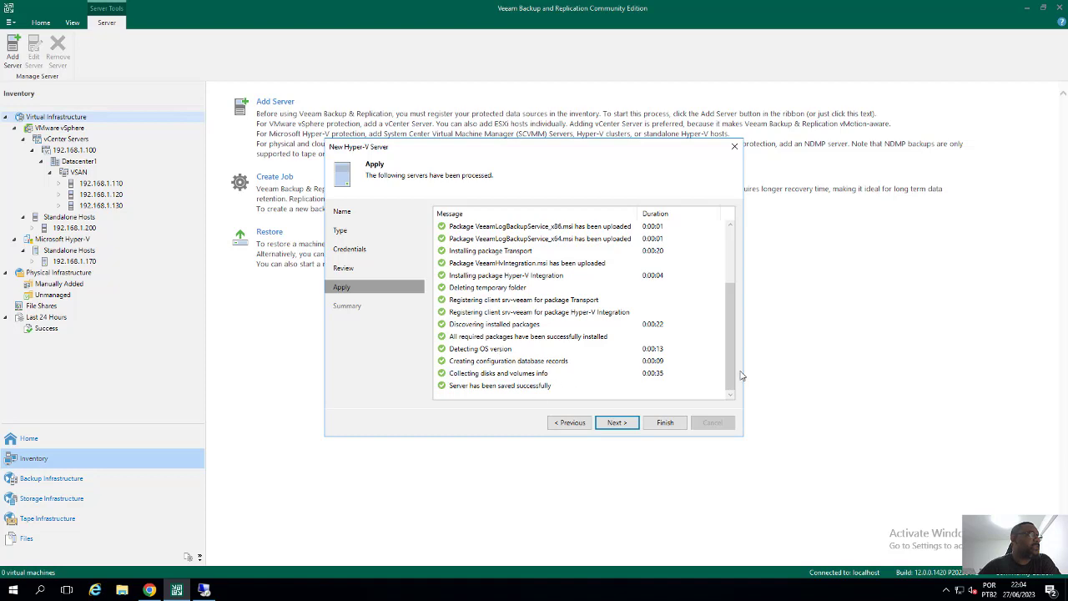
mouse_move(734, 369)
left_mouse_down()
mouse_move(730, 333)
mouse_move(734, 377)
left_mouse_up()
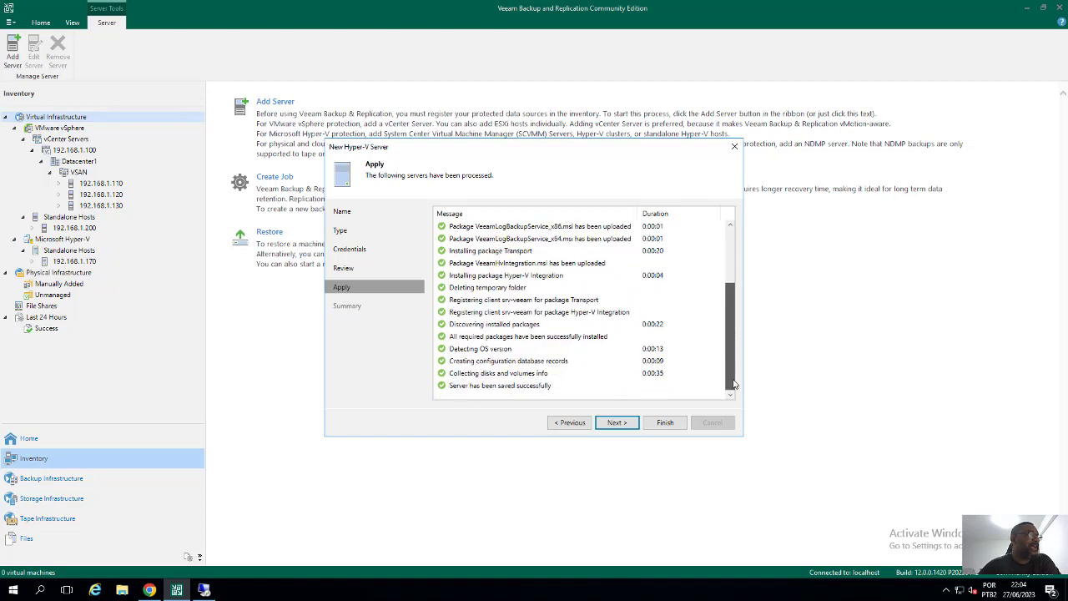
left_click(616, 423)
left_click(666, 424)
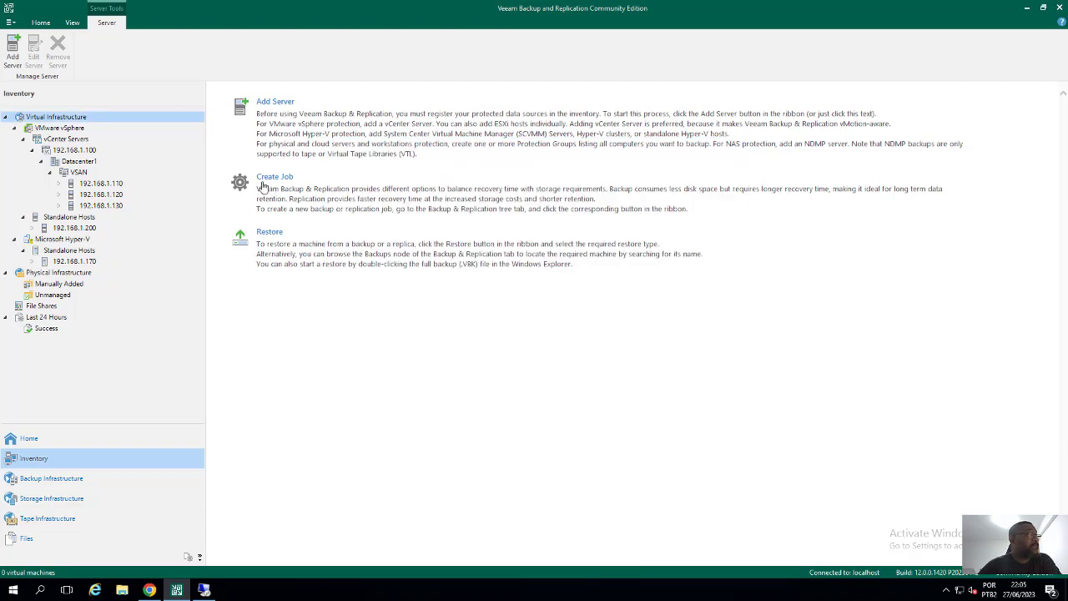
View 192.168.1.170's VMs and srv-fileserver's action menu, then show the Backup Infrastructure managed servers
left_click(77, 262)
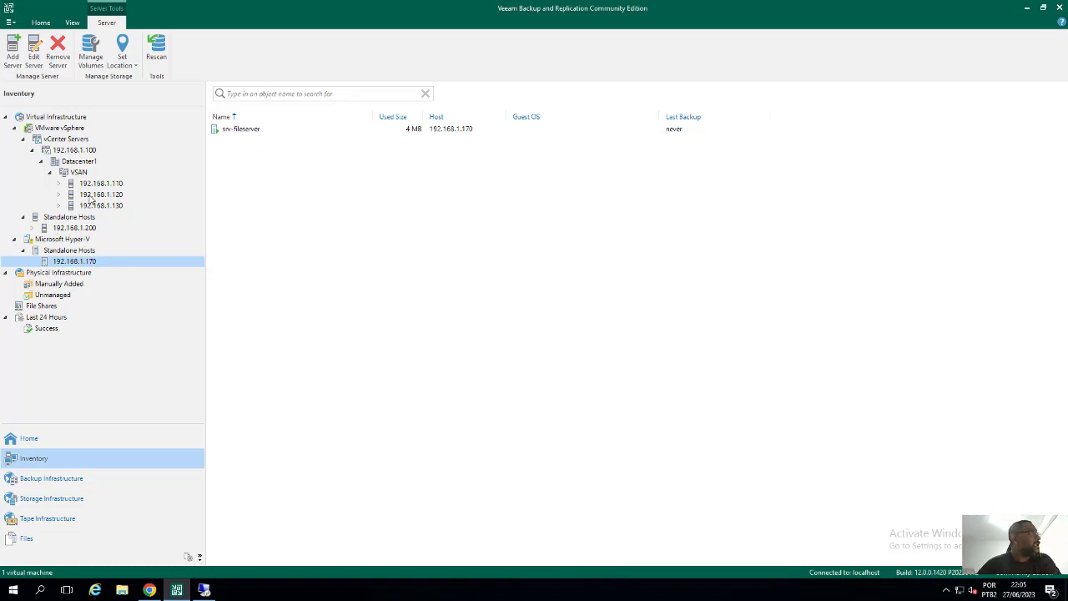
left_click(239, 131)
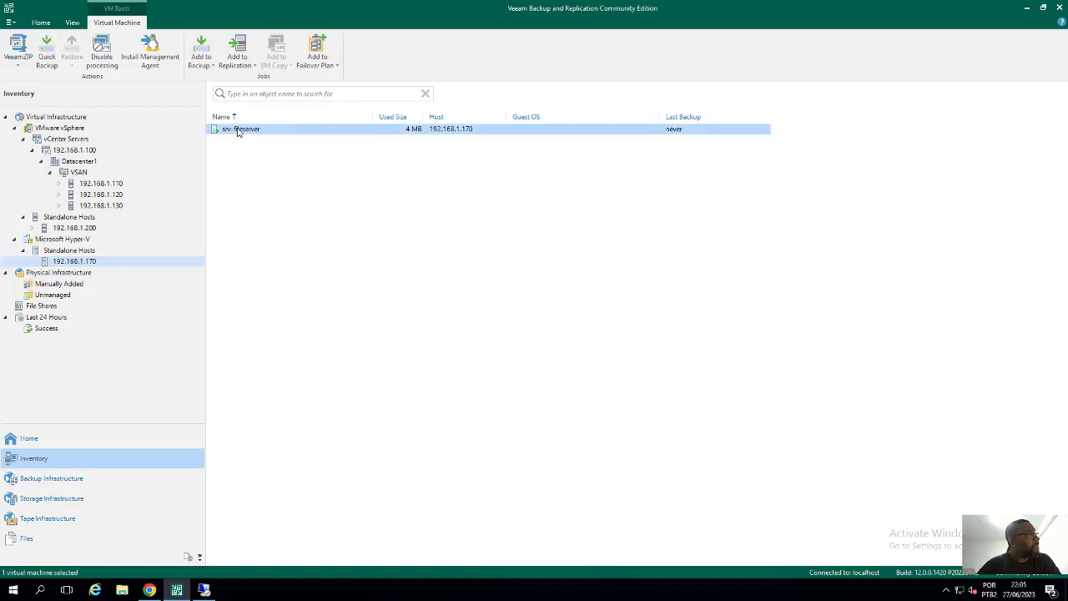
right_click(239, 132)
mouse_move(275, 167)
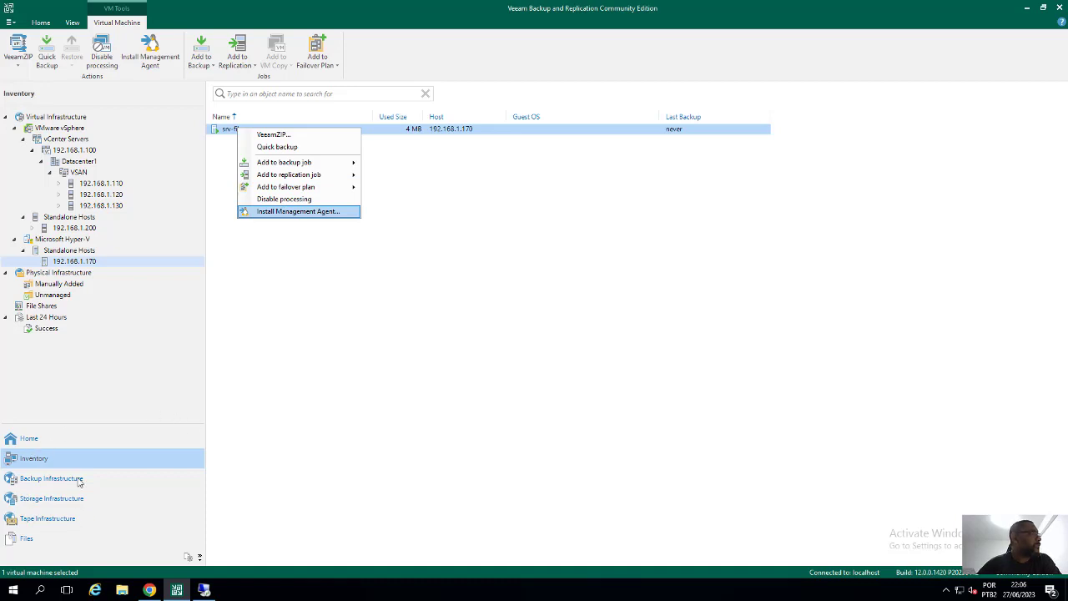
left_click(36, 482)
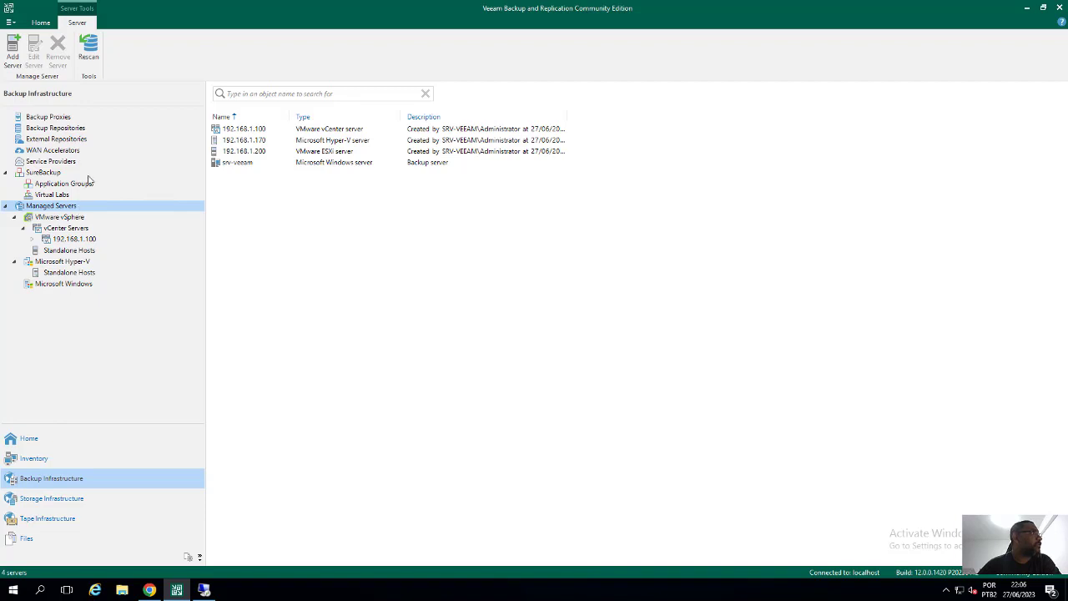
Check the VMware standalone ESXi hosts, then move via Inventory to the empty Home Jobs list
left_click(65, 253)
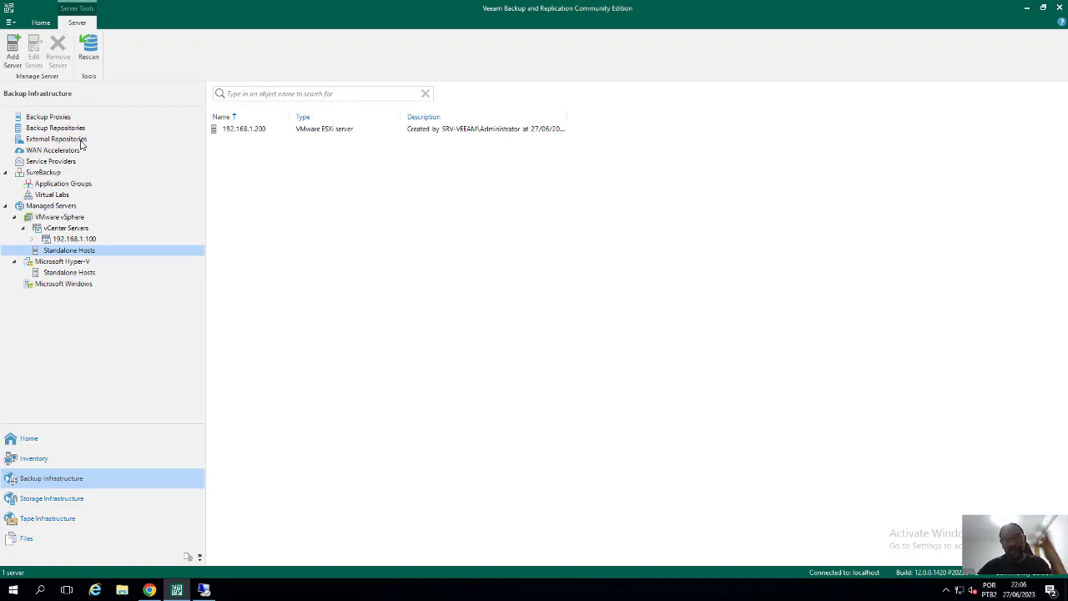
left_click(32, 458)
left_click(34, 442)
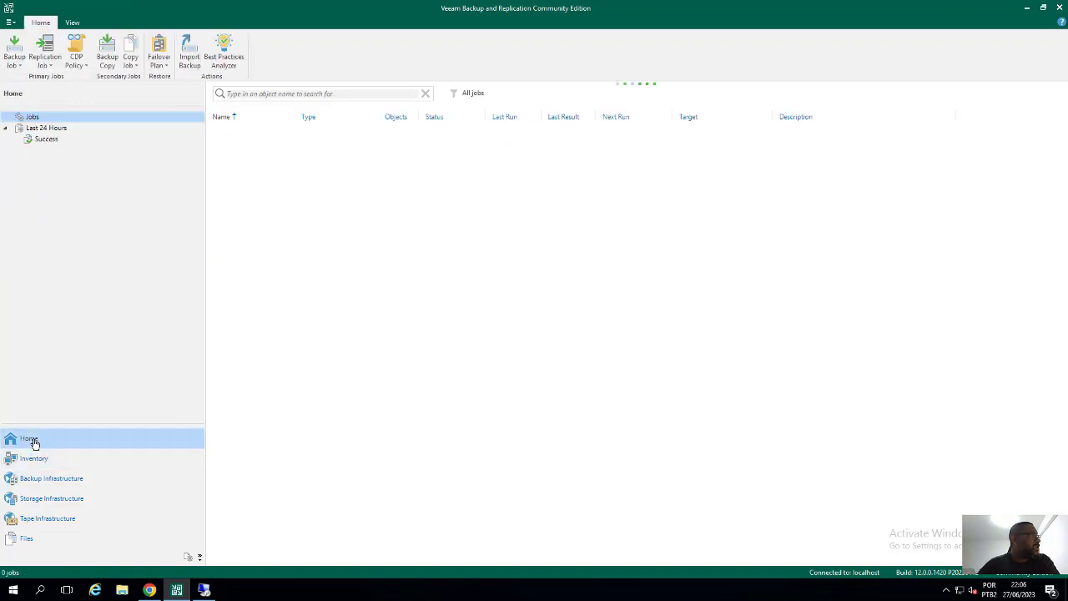
Start a VMware vSphere virtual machine backup job and open the Add Objects picker
left_click(17, 60)
mouse_move(75, 83)
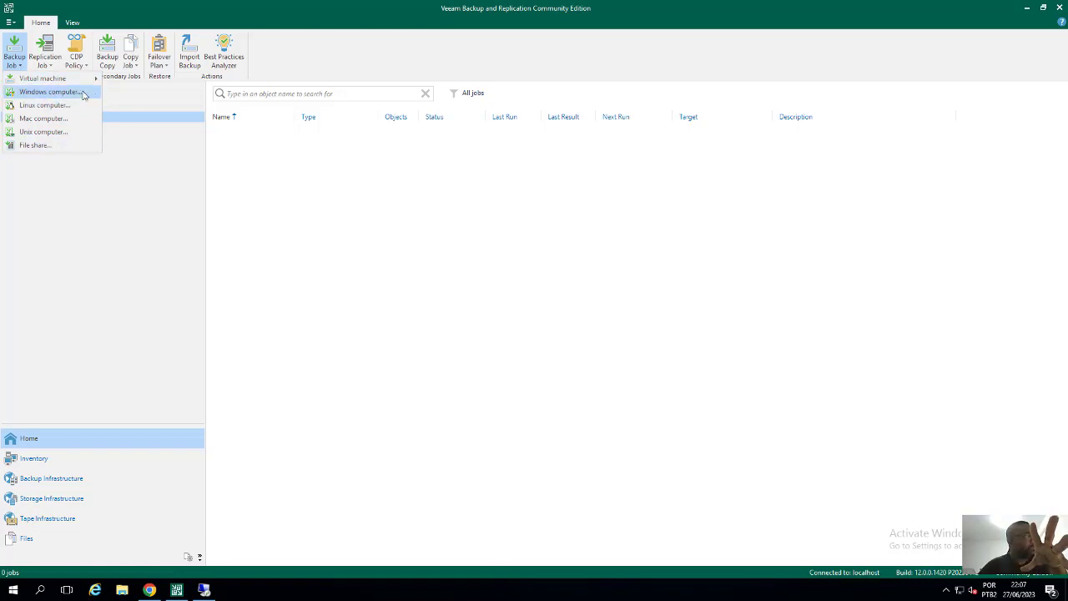
left_click(117, 81)
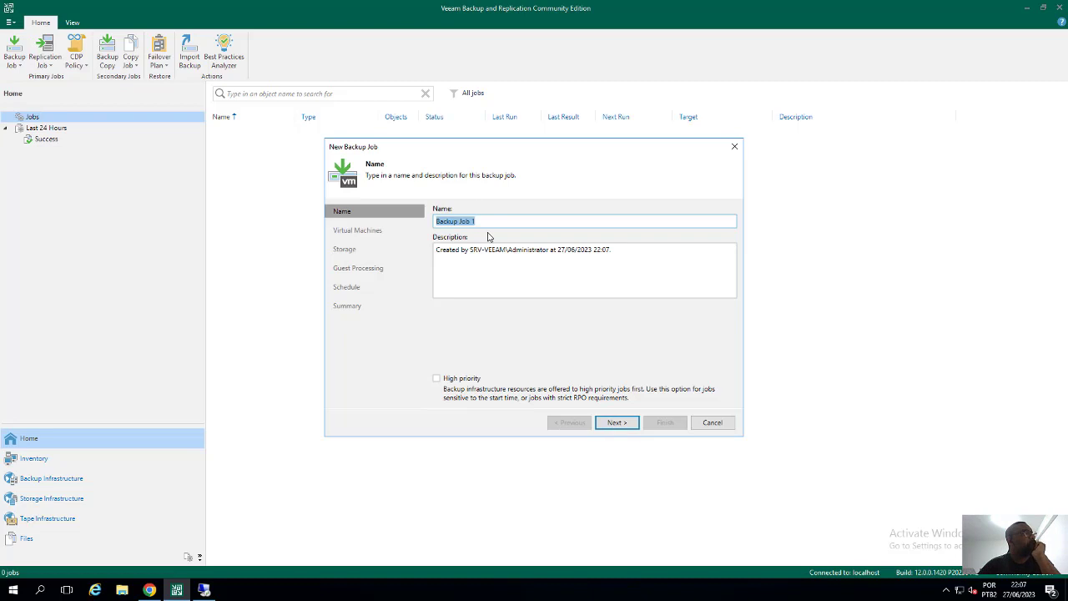
left_click(616, 424)
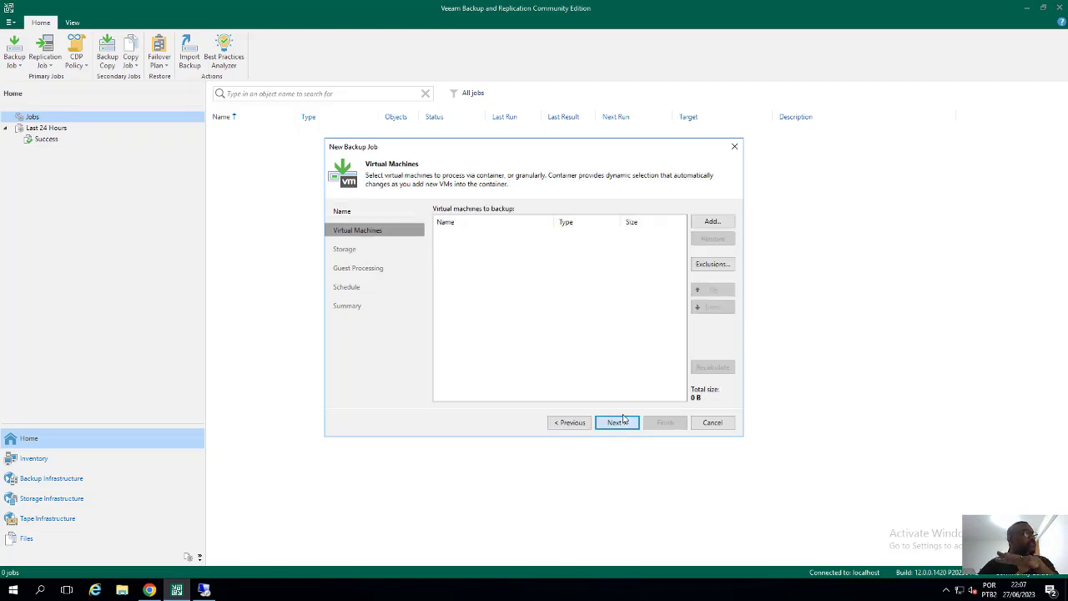
left_click(712, 221)
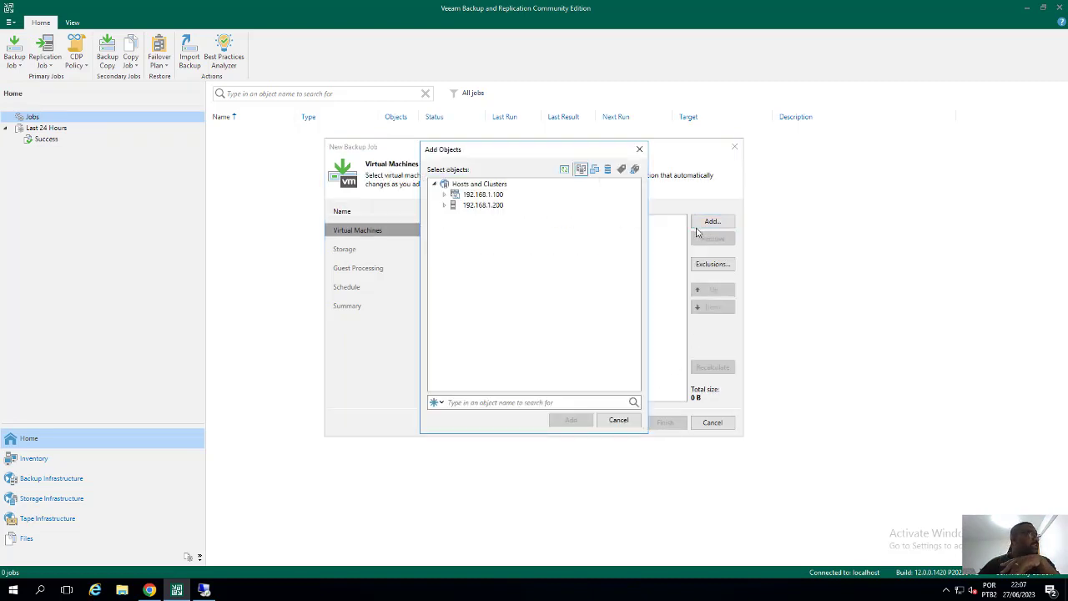
Expand 192.168.1.200 and 192.168.1.100 > Datacenter1 > VSAN, selecting WServer_2016 and host 192.168.1.120
left_click(486, 205)
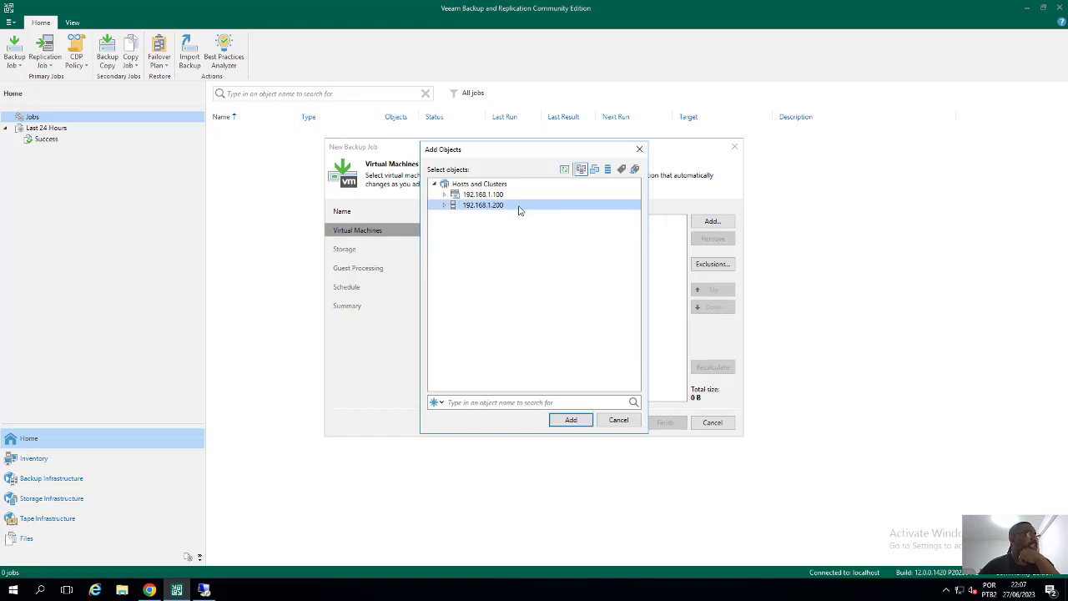
left_click(445, 205)
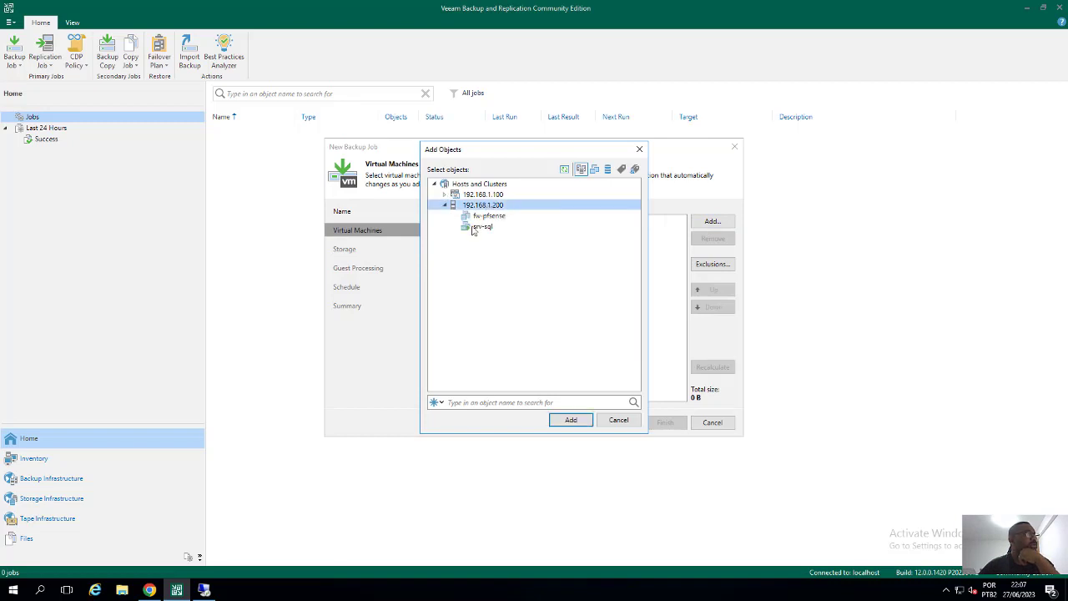
left_click(445, 194)
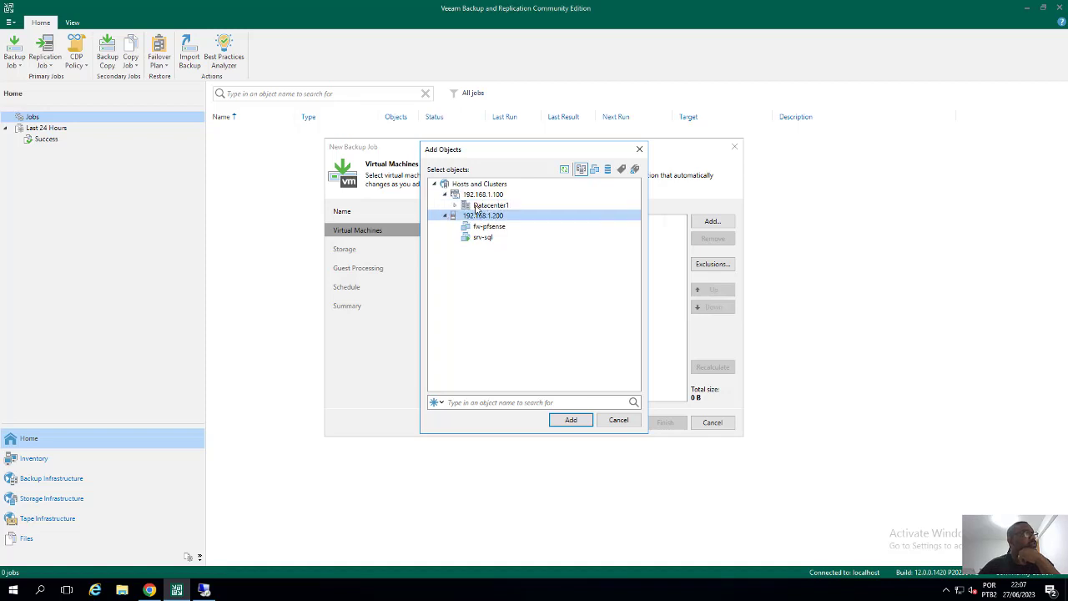
left_click(465, 205)
left_click(456, 205)
left_click(465, 217)
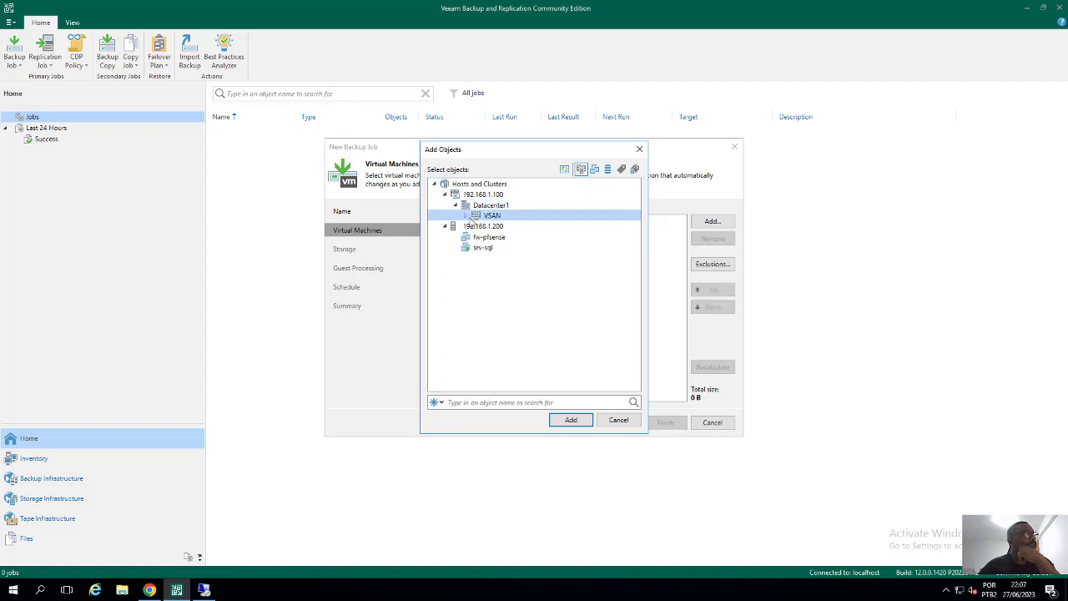
left_click(466, 216)
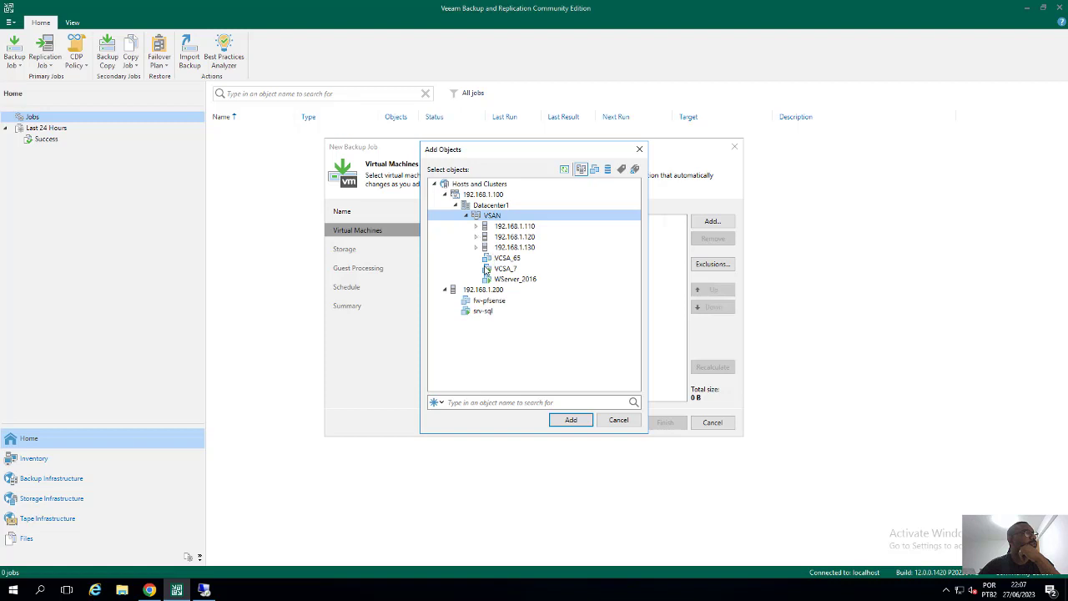
left_click(505, 280)
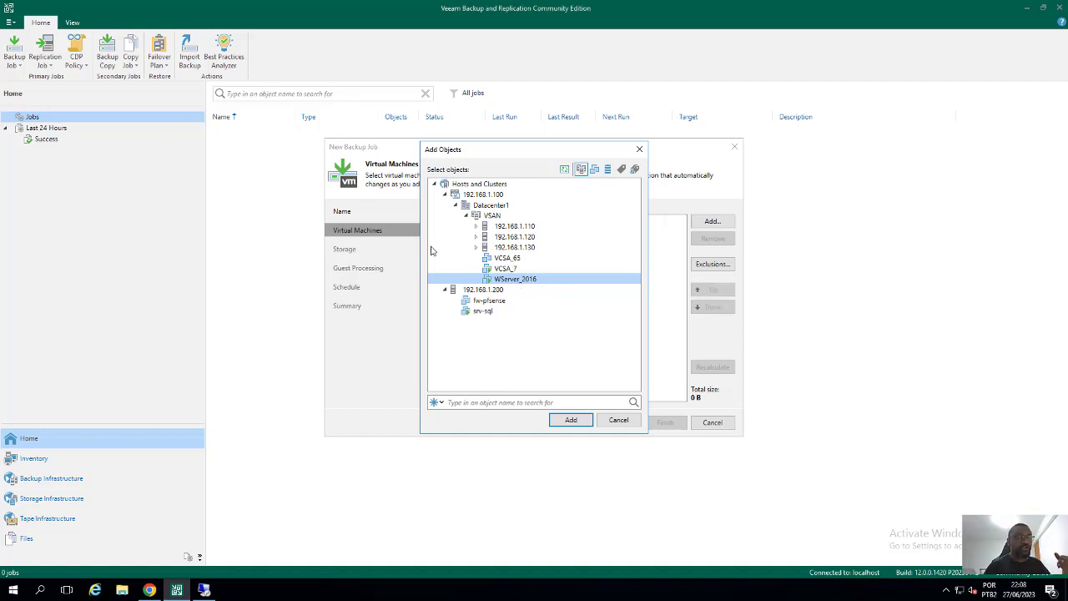
left_click(522, 238)
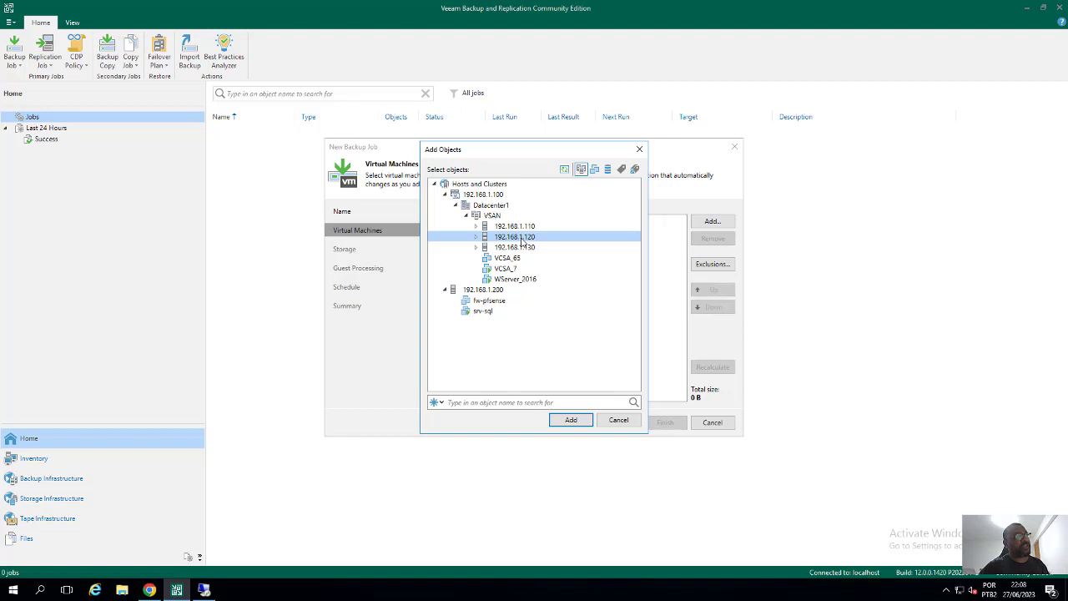
left_click(148, 590)
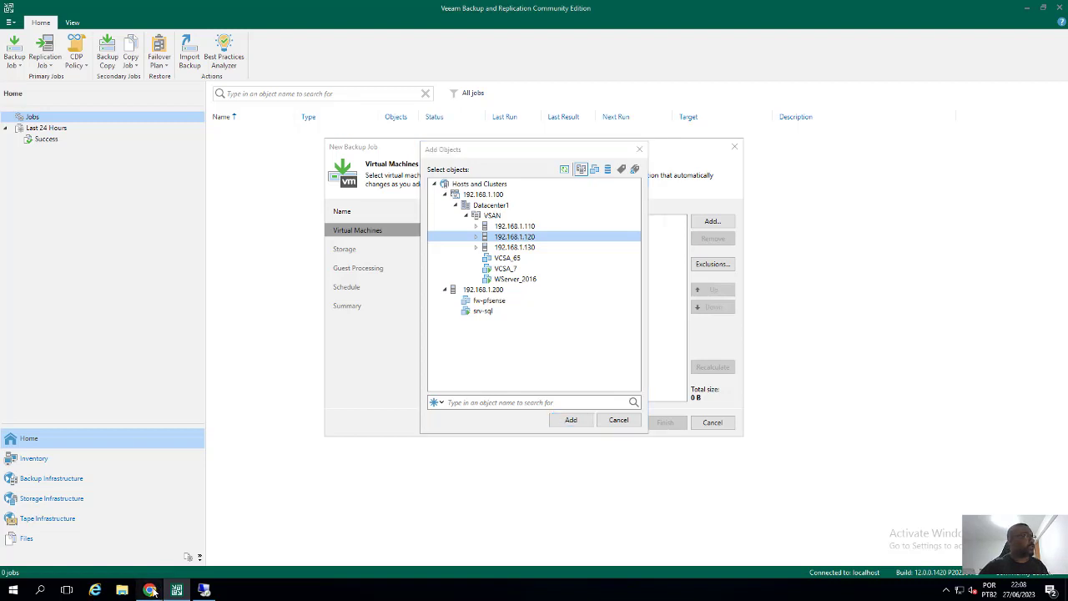
In vSphere Client, confirm WServer_2016 runs on host 192.168.1.120, then return to Veeam
left_click(18, 59)
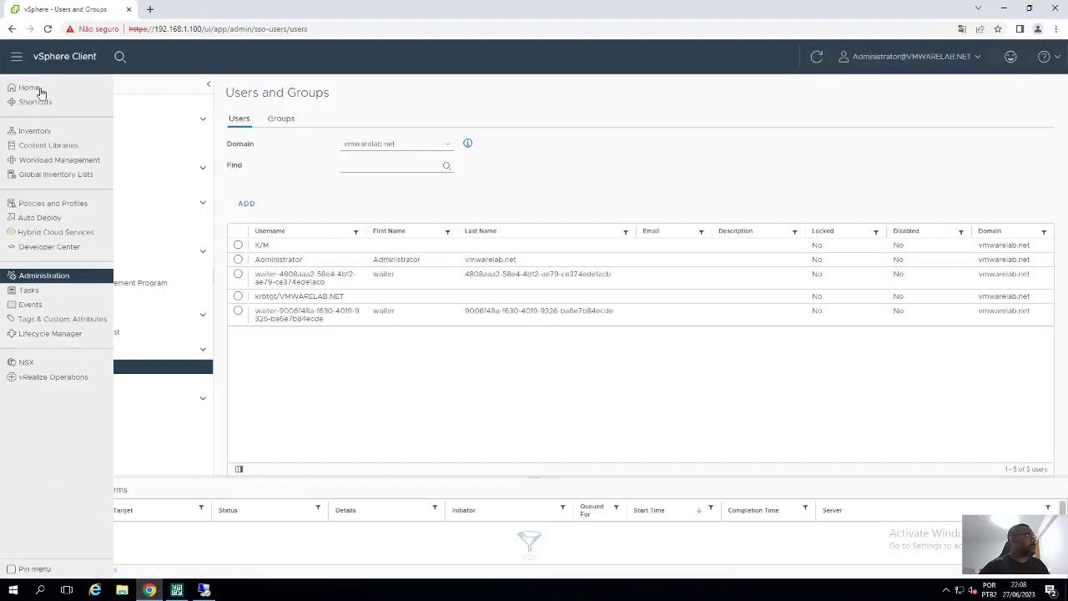
left_click(42, 90)
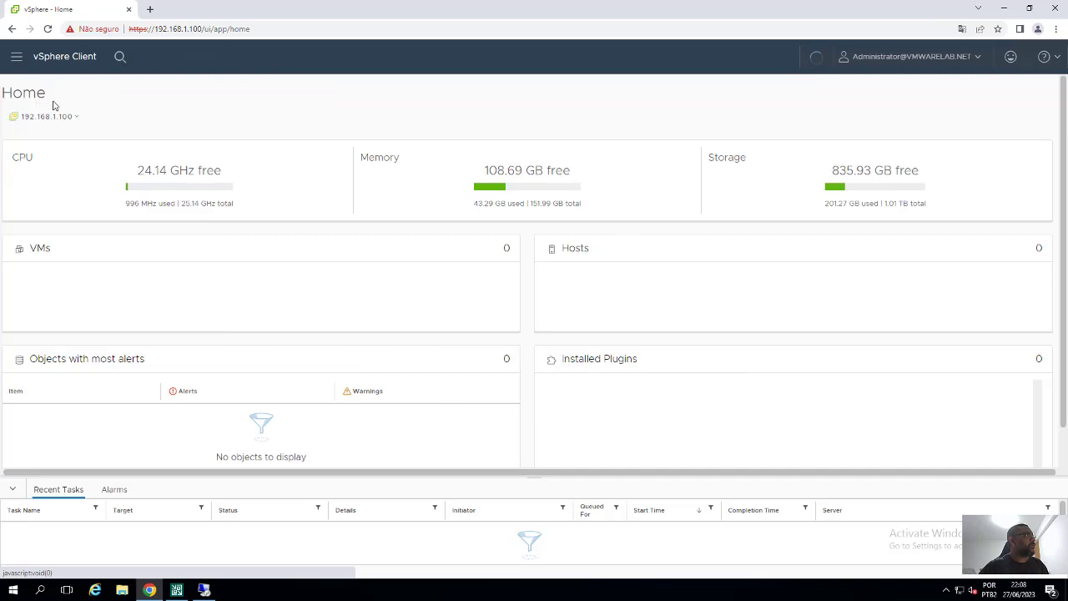
left_click(16, 56)
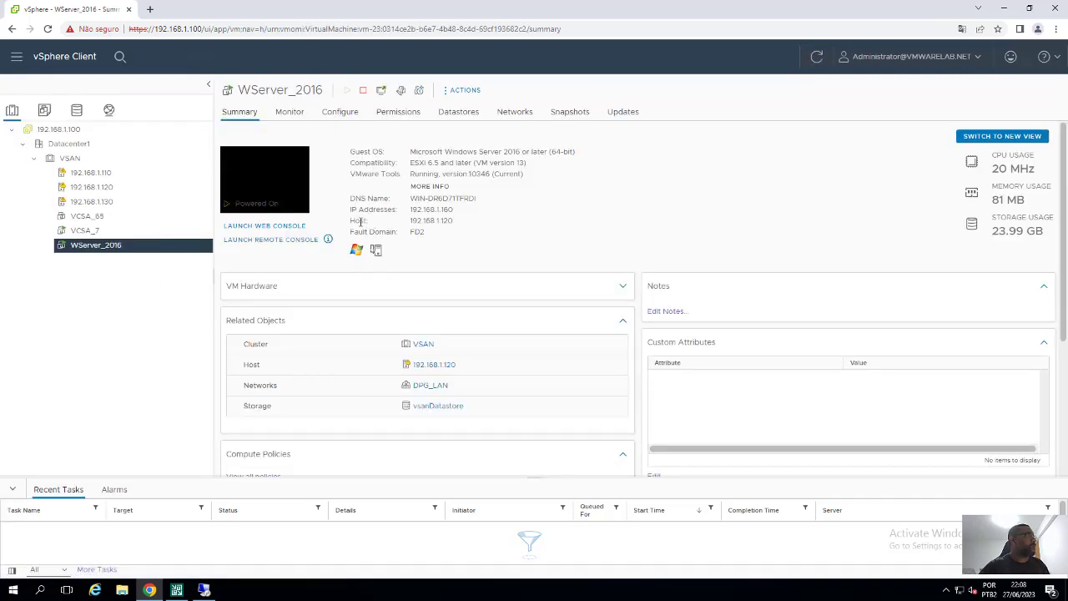
left_click_drag(351, 222, 465, 225)
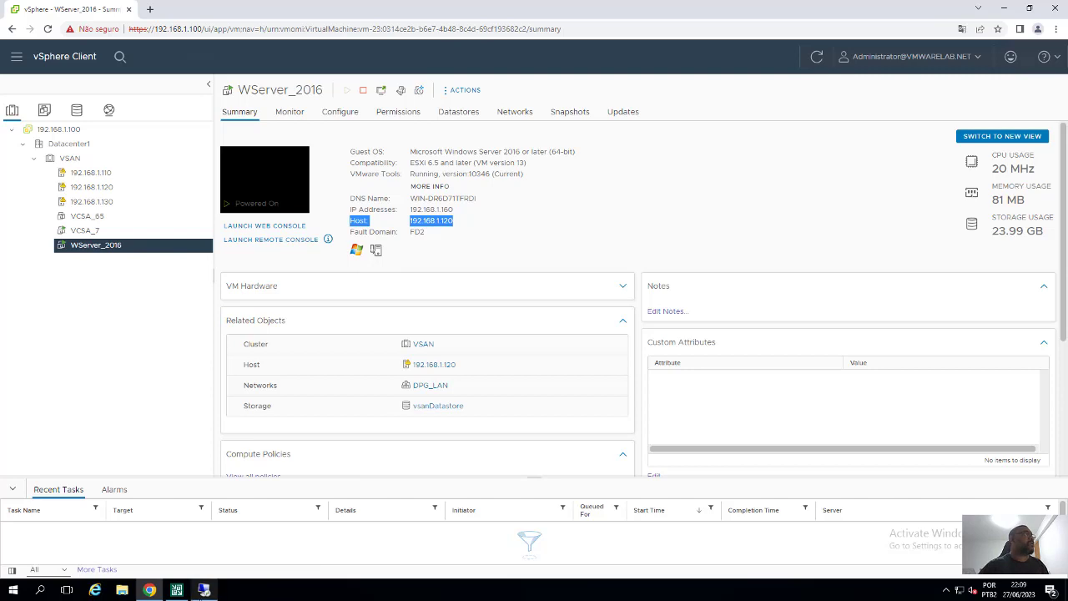
left_click(203, 591)
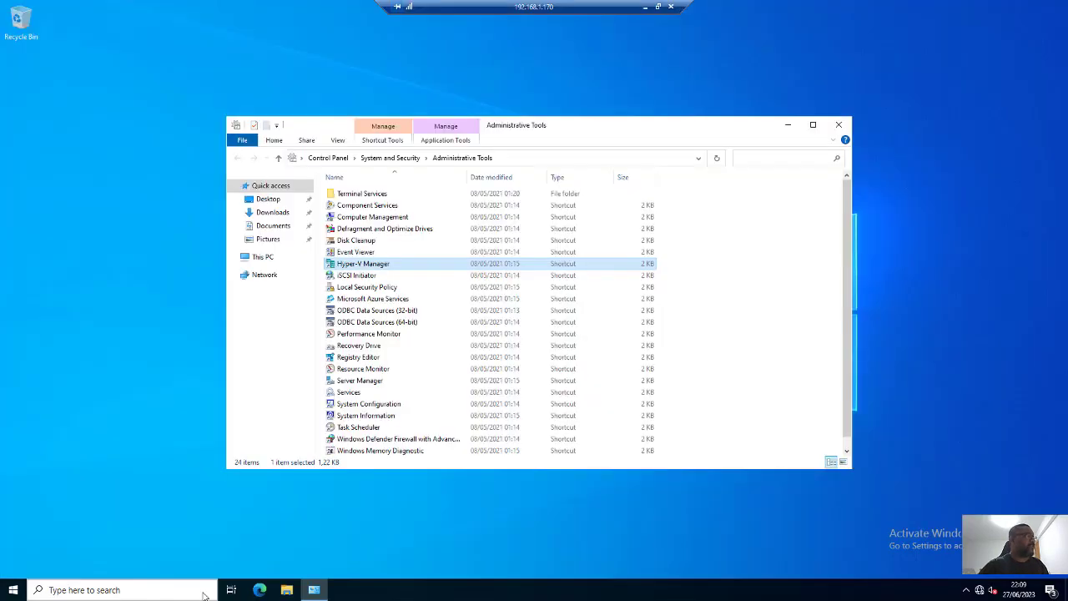
left_click(645, 8)
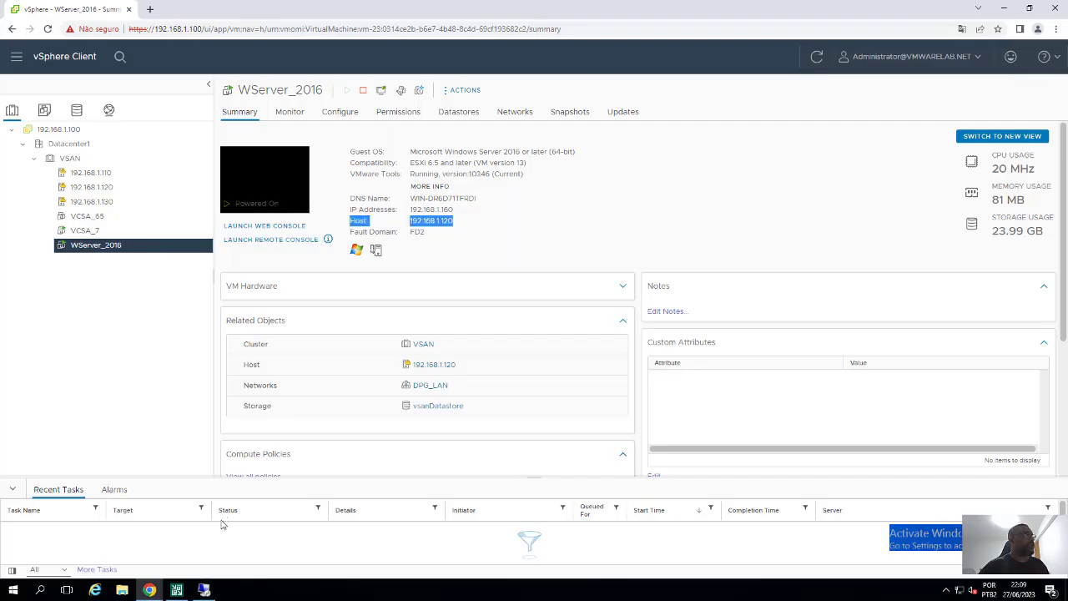
left_click(176, 591)
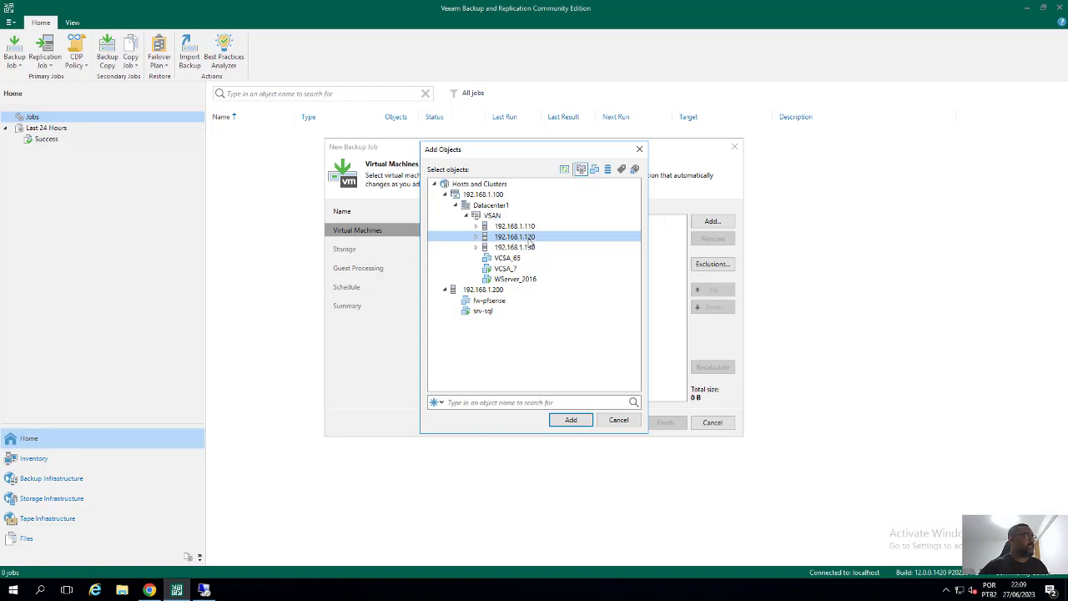
Add host 192.168.1.120 to the job's VM list, peek at Storage, then reopen Add Objects
left_click(565, 423)
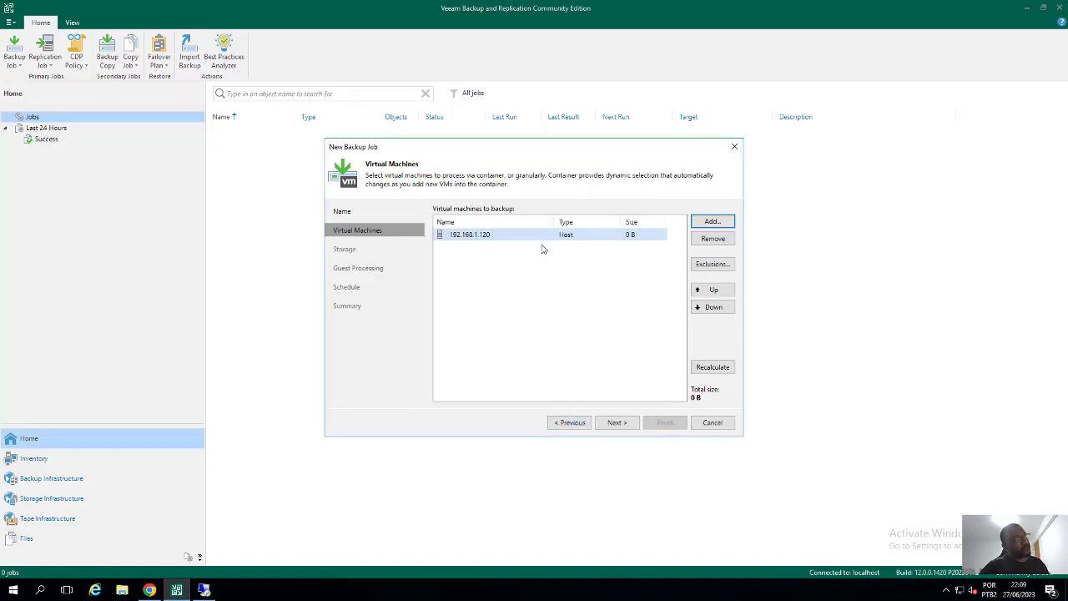
left_click(616, 424)
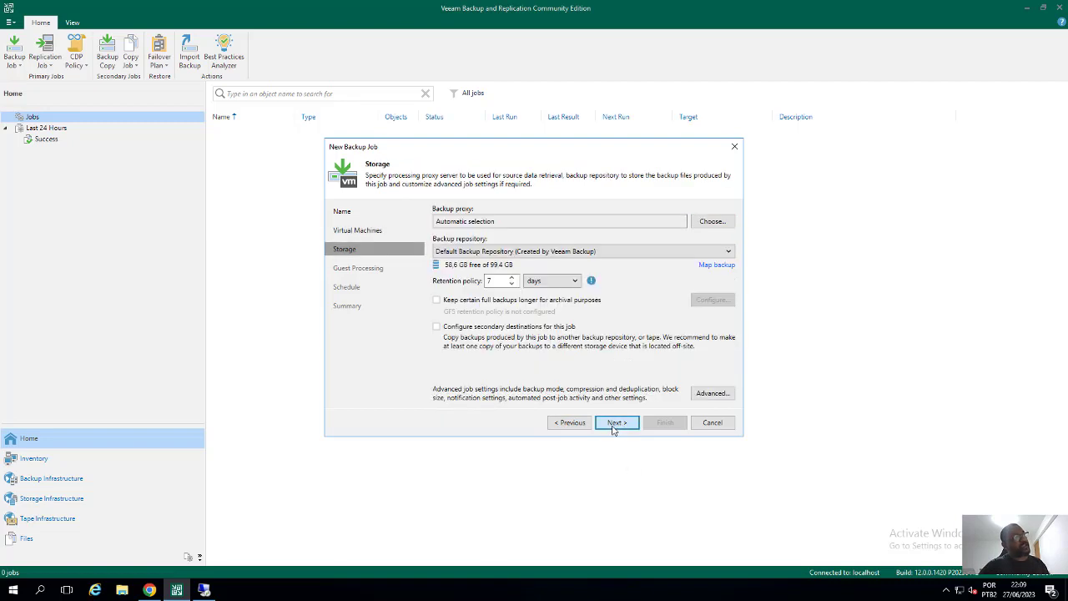
left_click(566, 422)
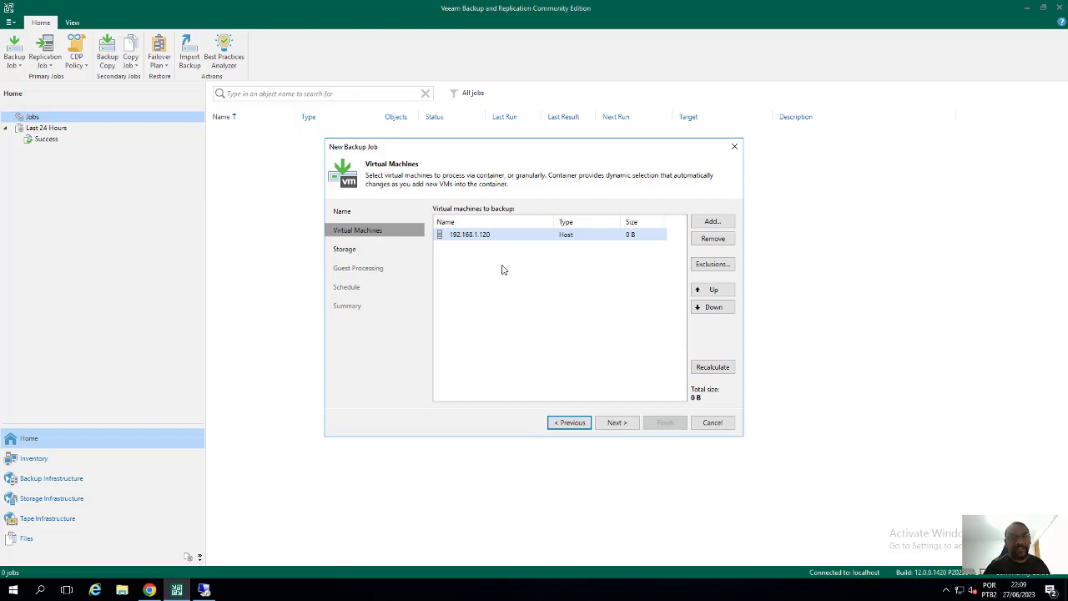
left_click(493, 237)
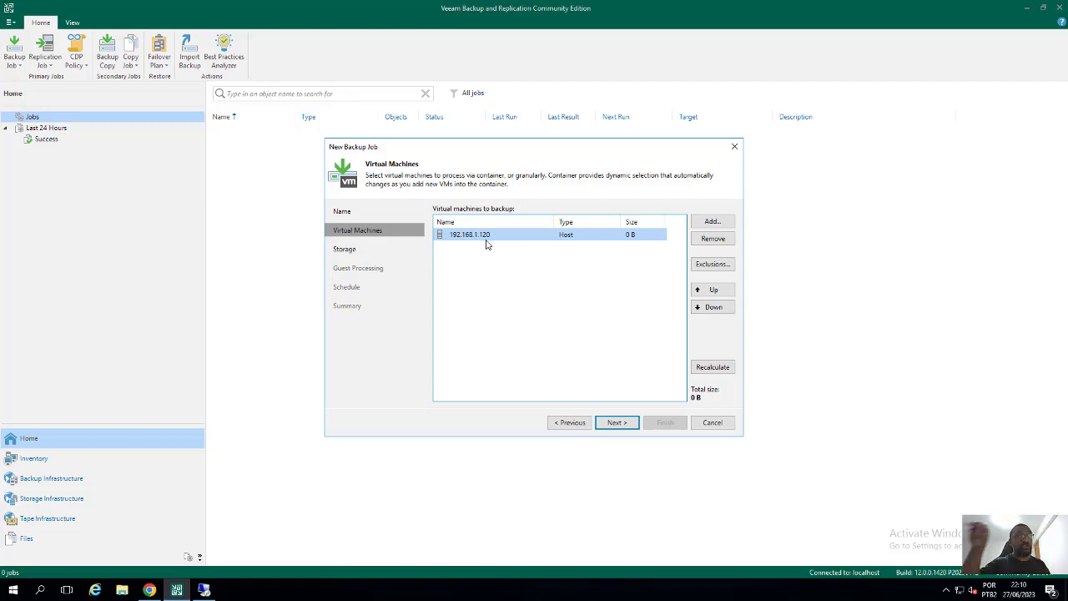
left_click(703, 222)
Browse 192.168.1.100 > Datacenter1 > VSAN to WServer_2016 and 192.168.1.120, then cancel the job without adding anything
left_click(464, 197)
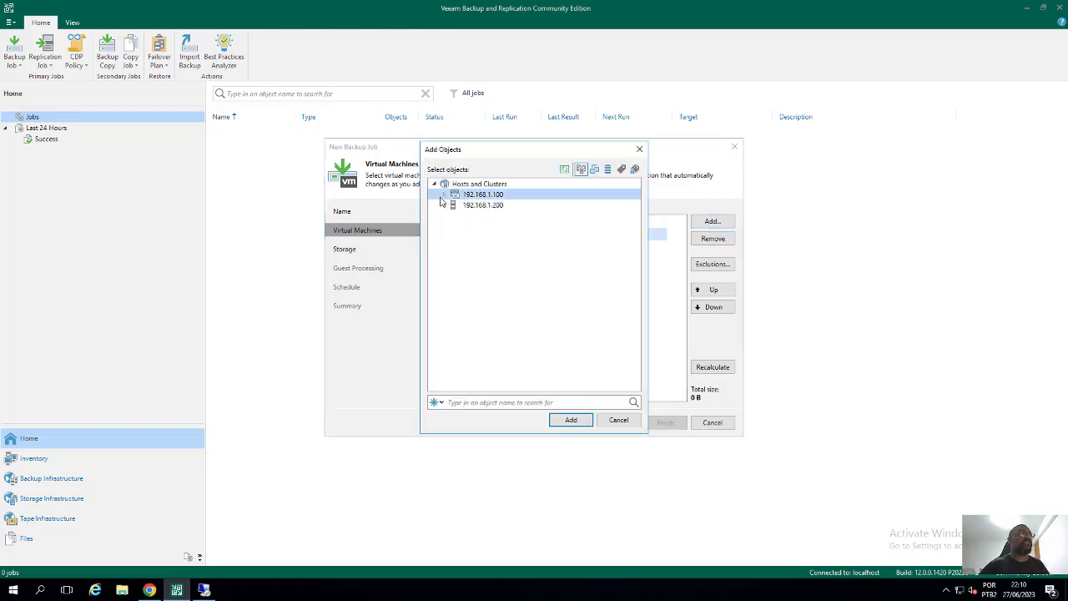
left_click(446, 197)
left_click(456, 206)
left_click(466, 217)
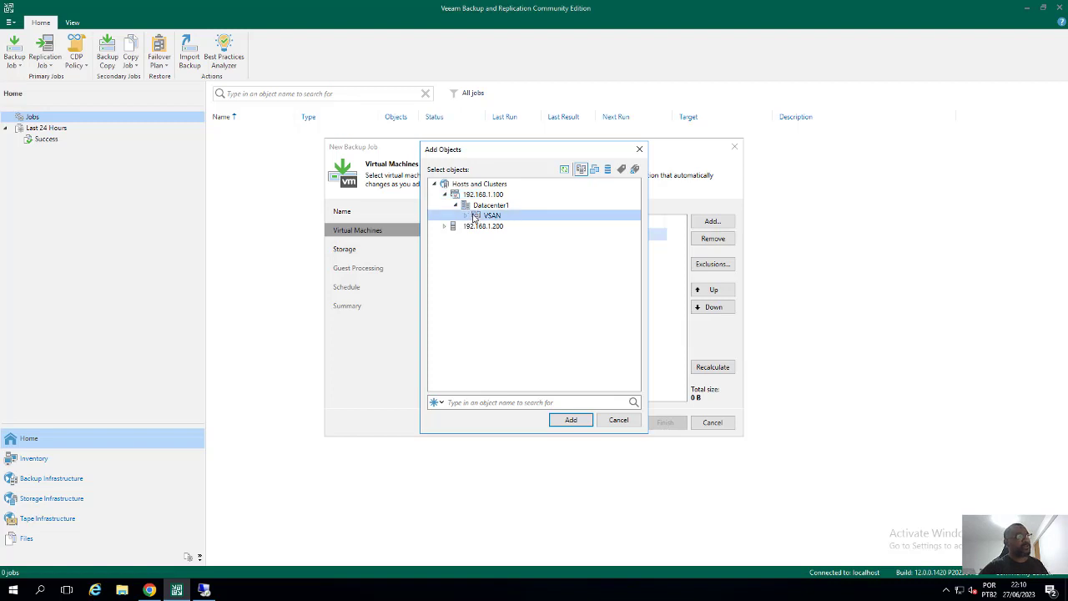
left_click(467, 215)
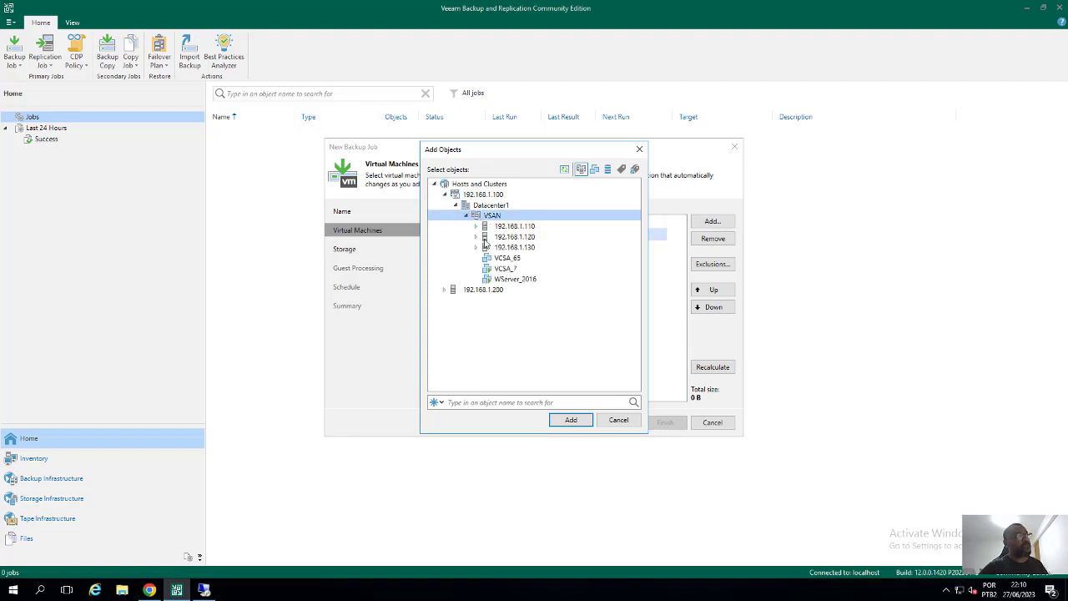
left_click(509, 280)
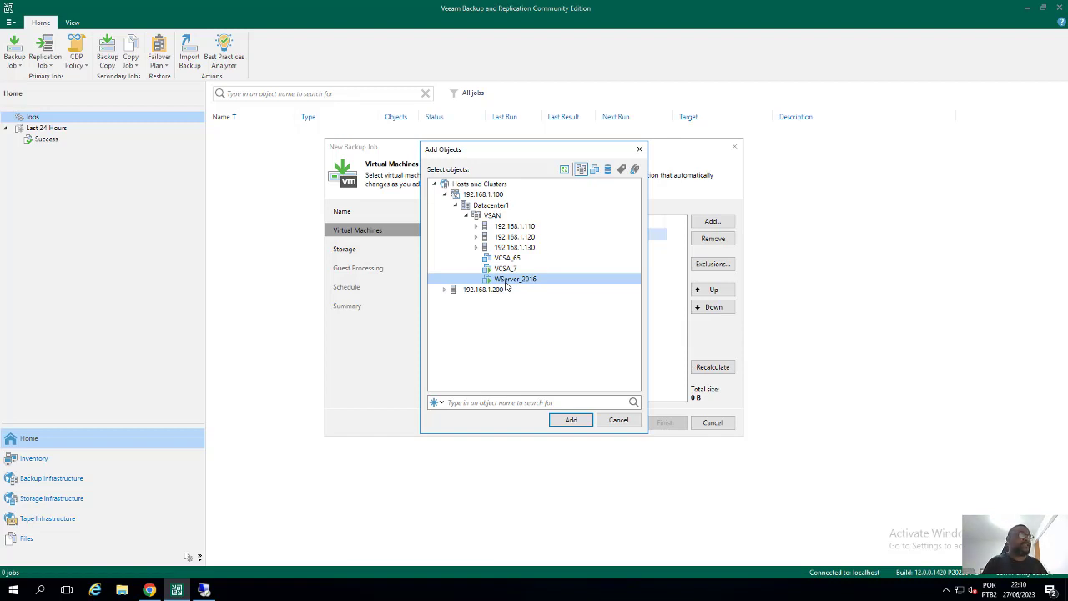
left_click(531, 238)
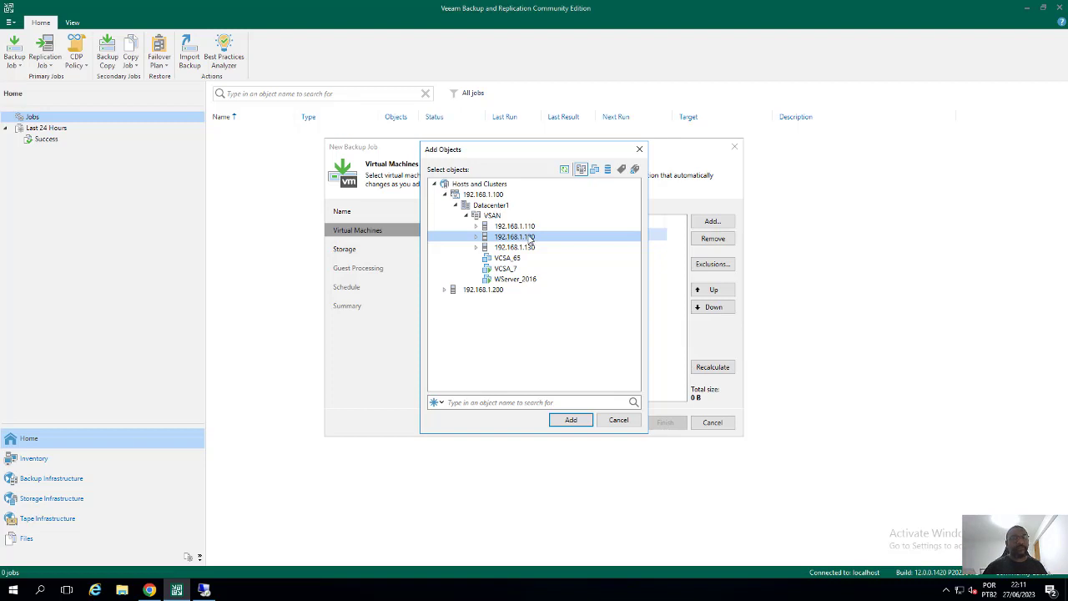
left_click(617, 421)
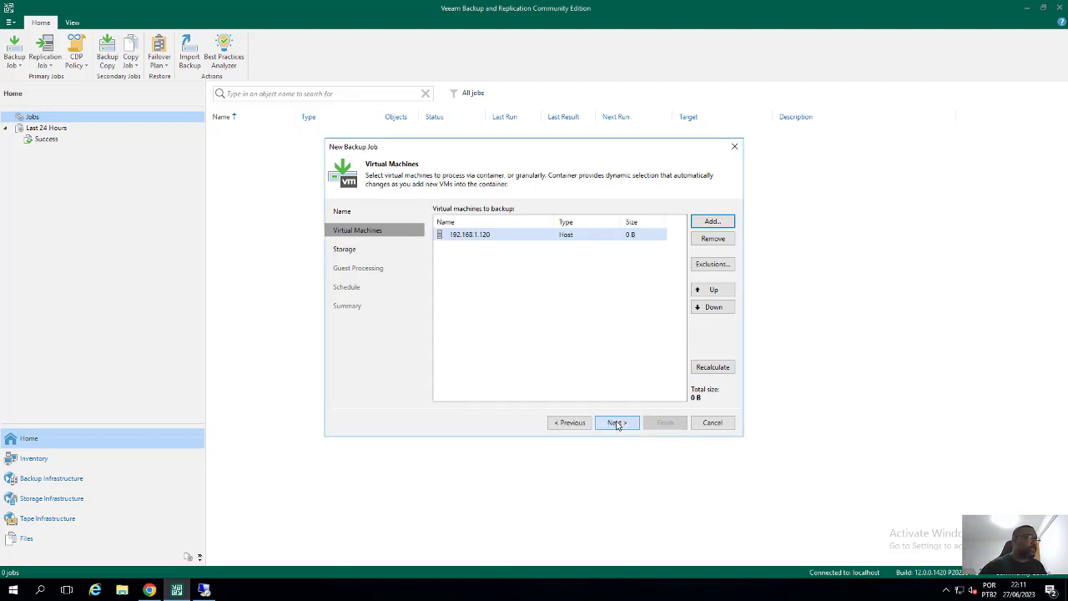
left_click(712, 422)
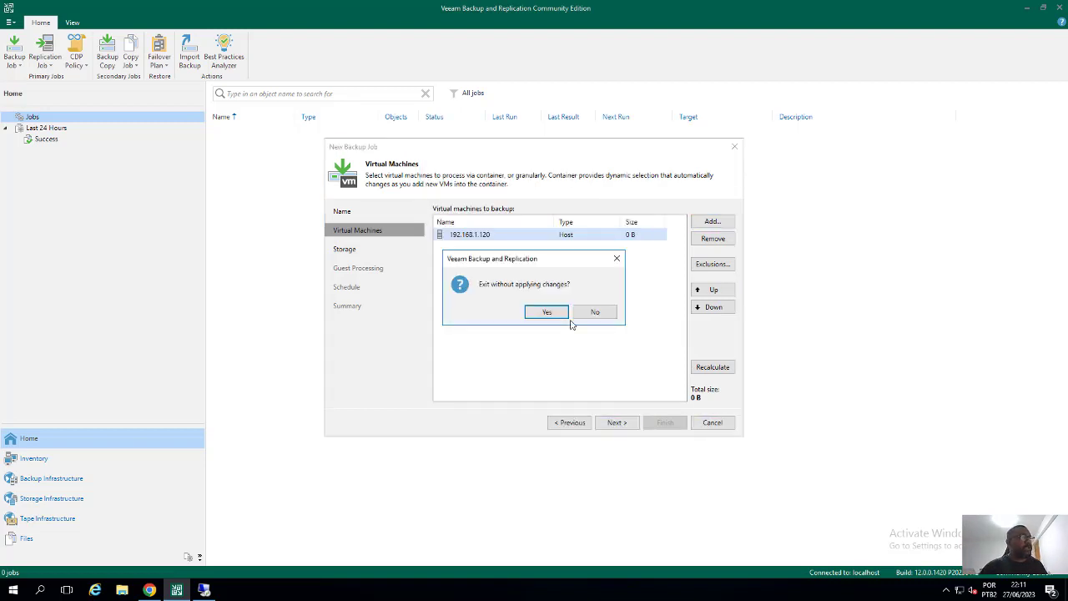
Discard the unsaved backup job, then view Inventory's Datacenter1, VMware standalone hosts and Hyper-V standalone hosts
left_click(532, 315)
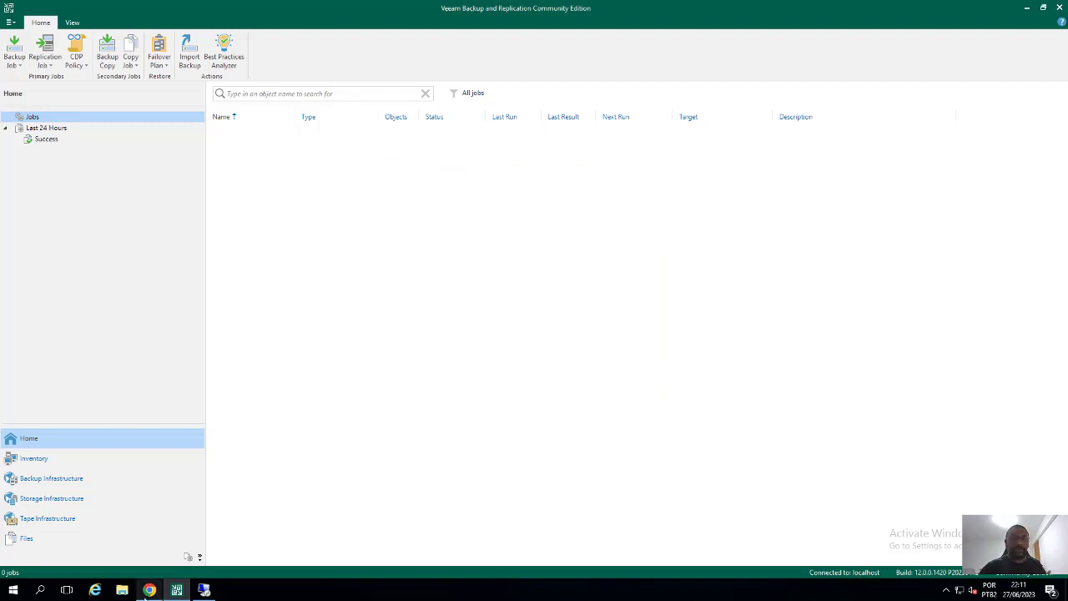
left_click(33, 459)
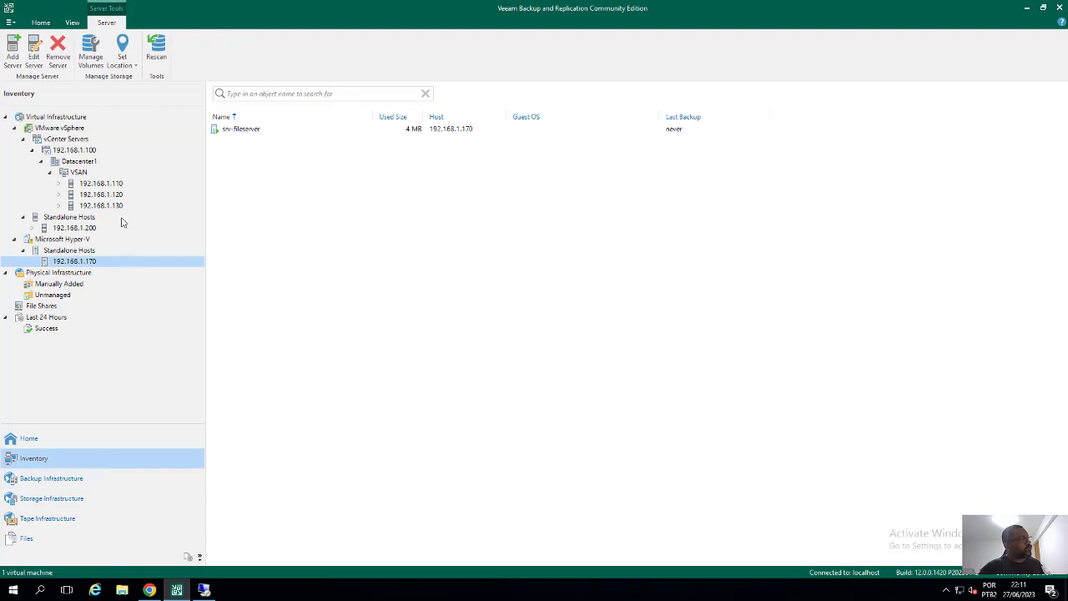
left_click(95, 166)
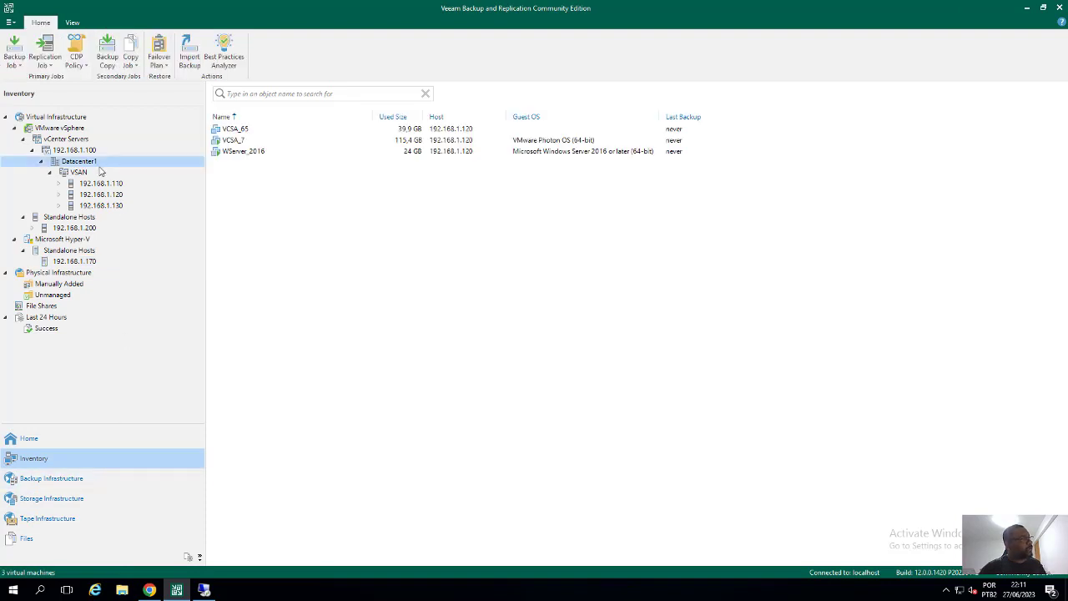
left_click(84, 219)
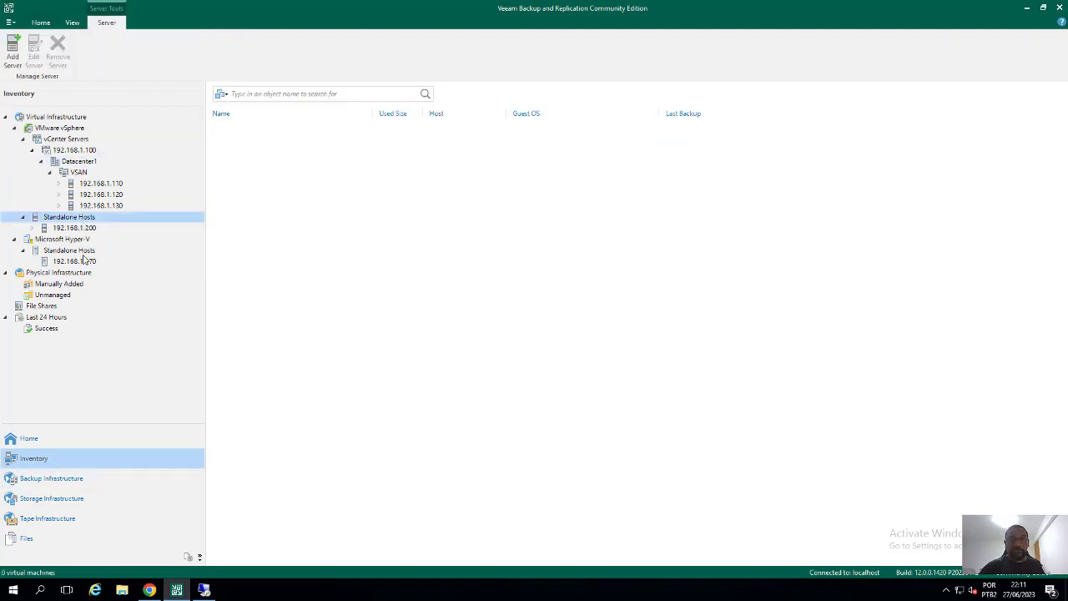
left_click(85, 254)
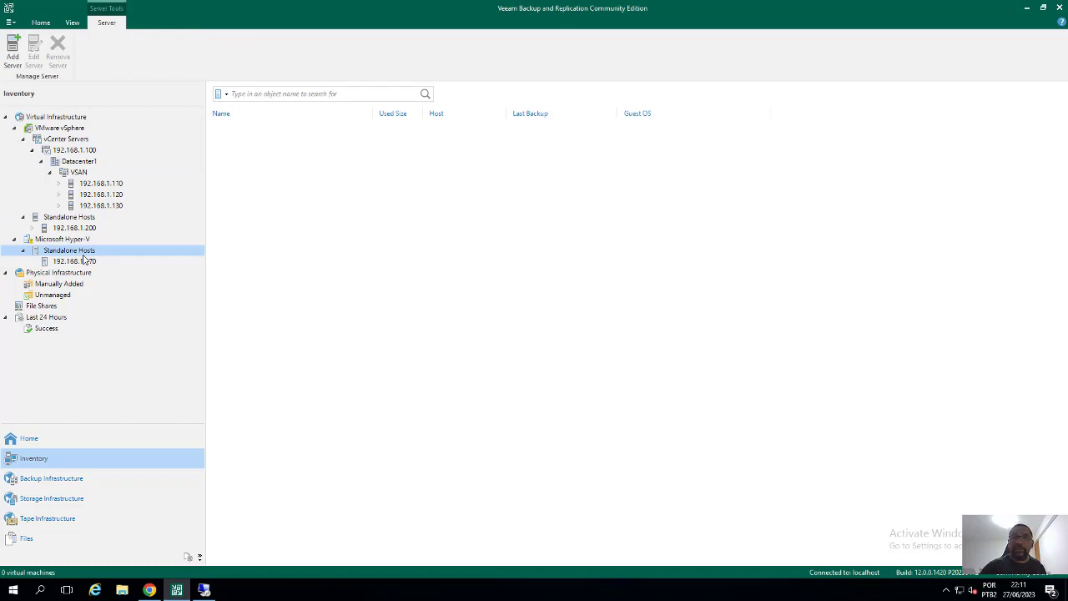